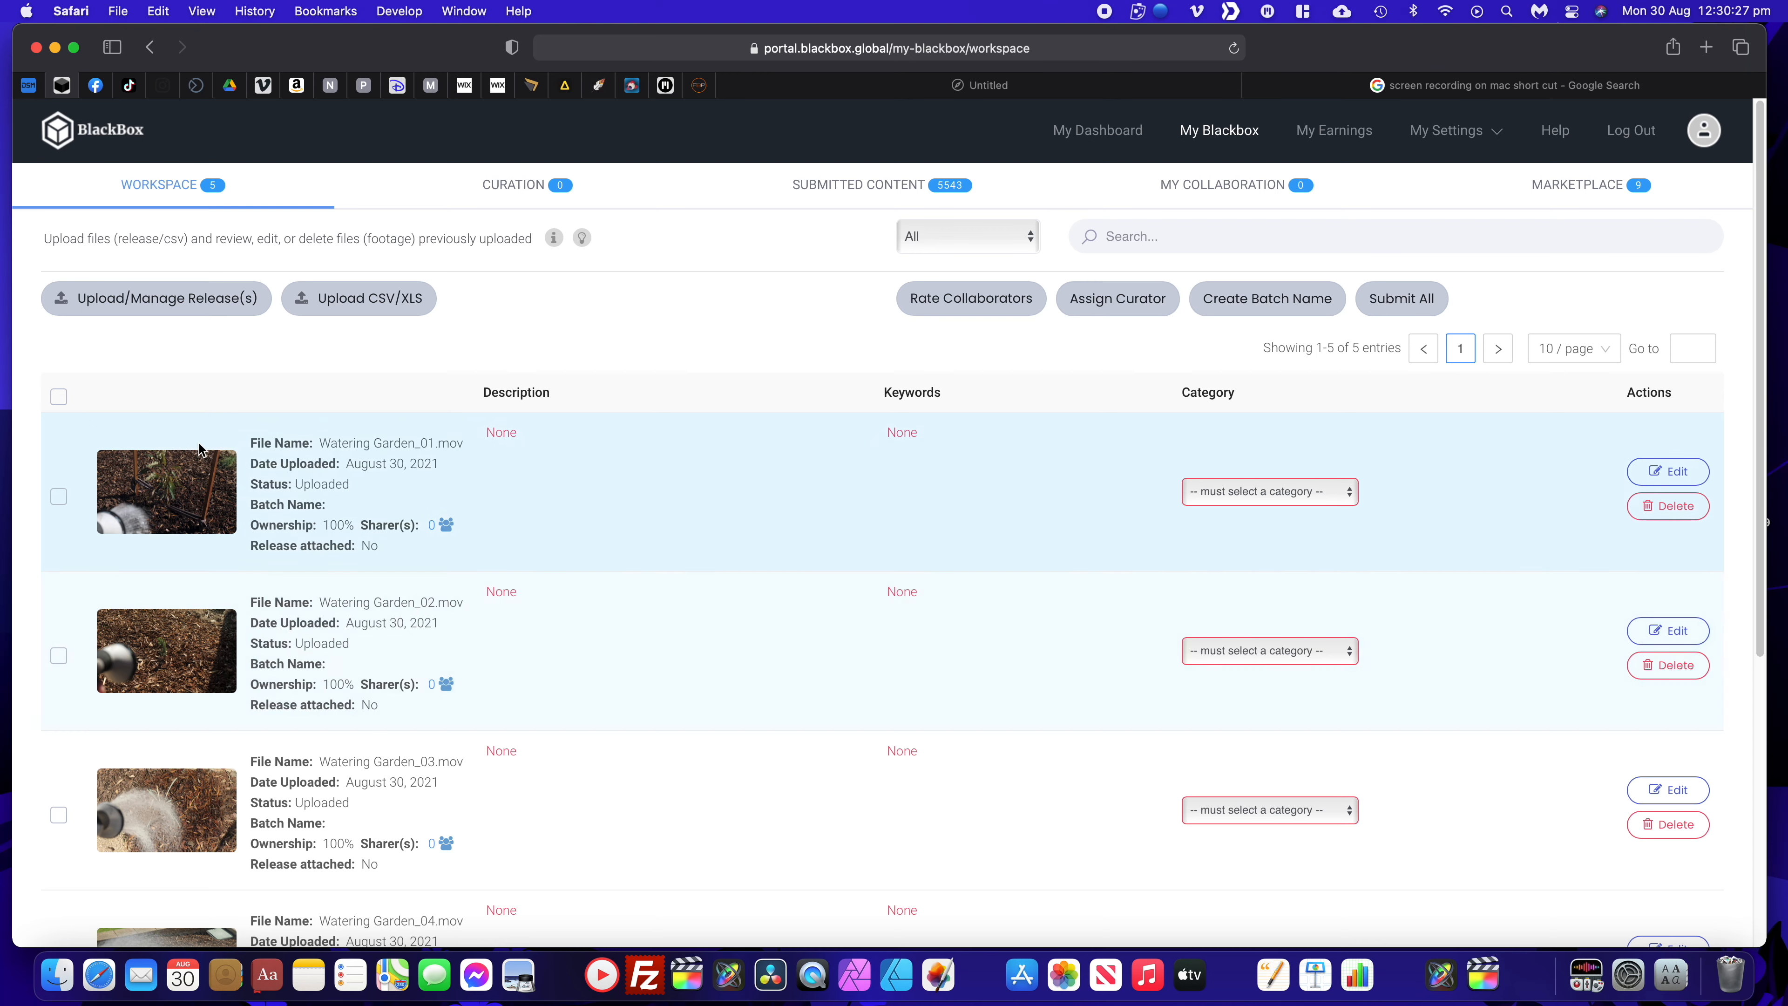
Step: Group all five clips under the batch name "Gardening" and open Watering Garden_01.mov for editing
click(59, 397)
scroll(669, 544, down, 6)
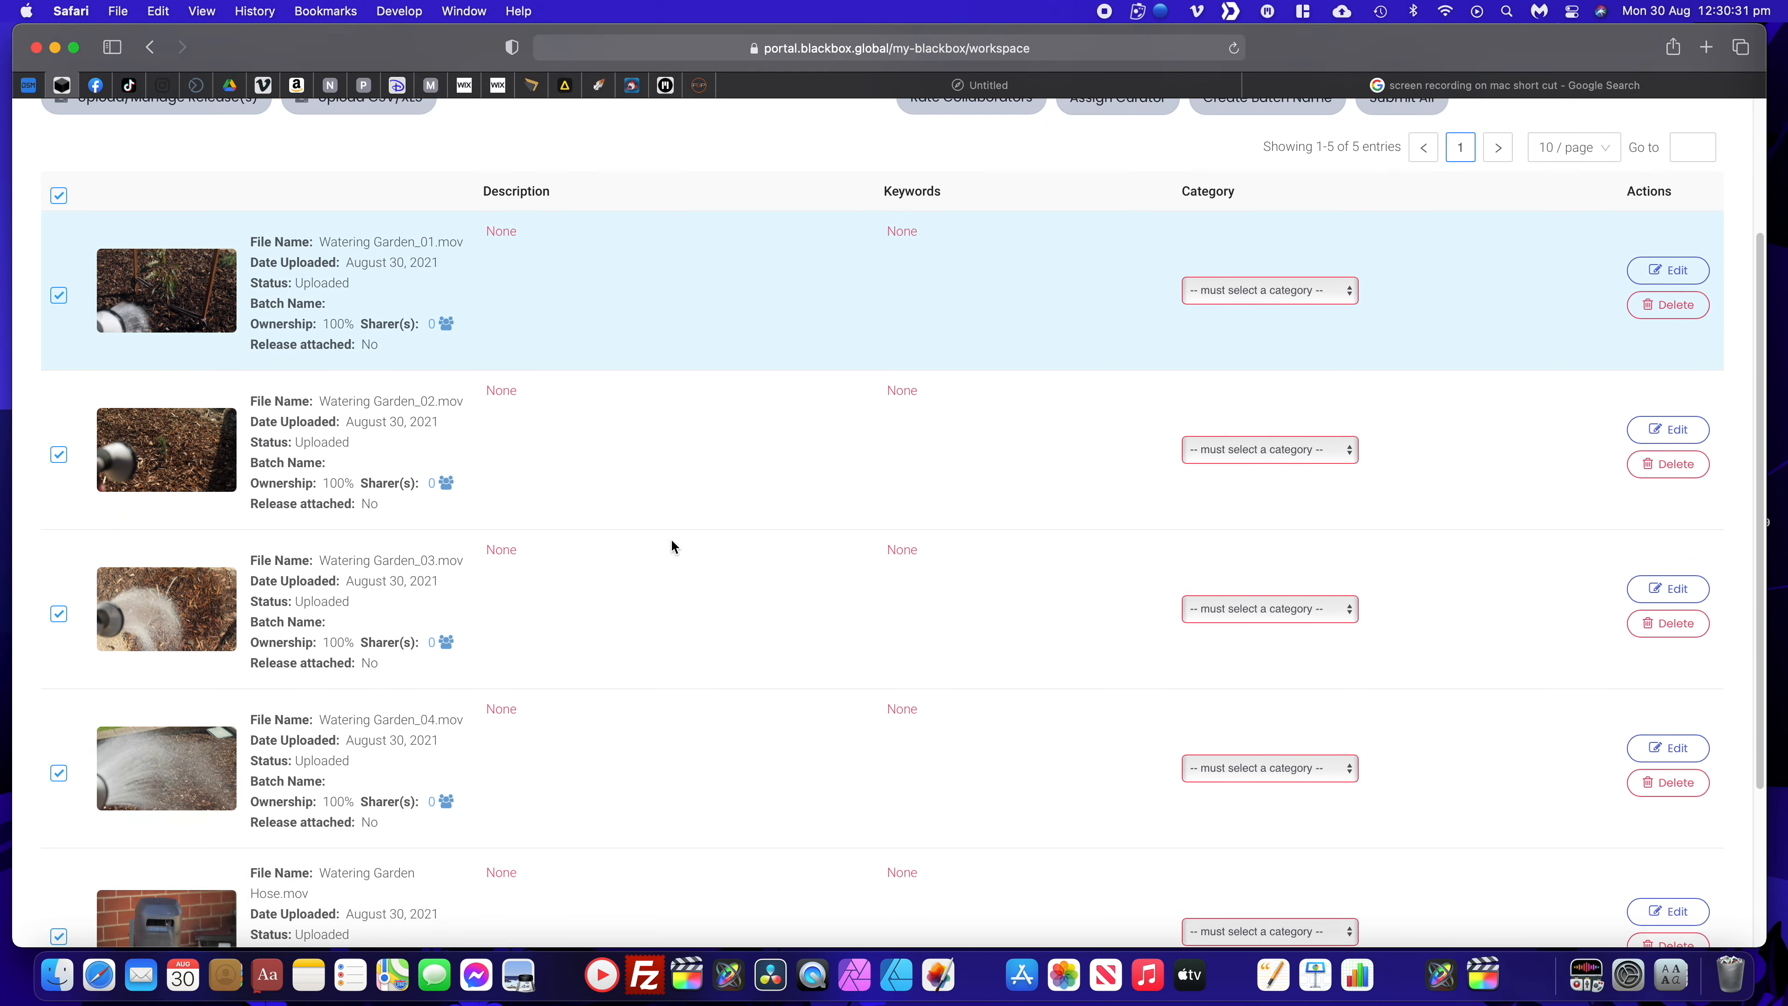
scroll(671, 545, up, 4)
scroll(671, 546, up, 3)
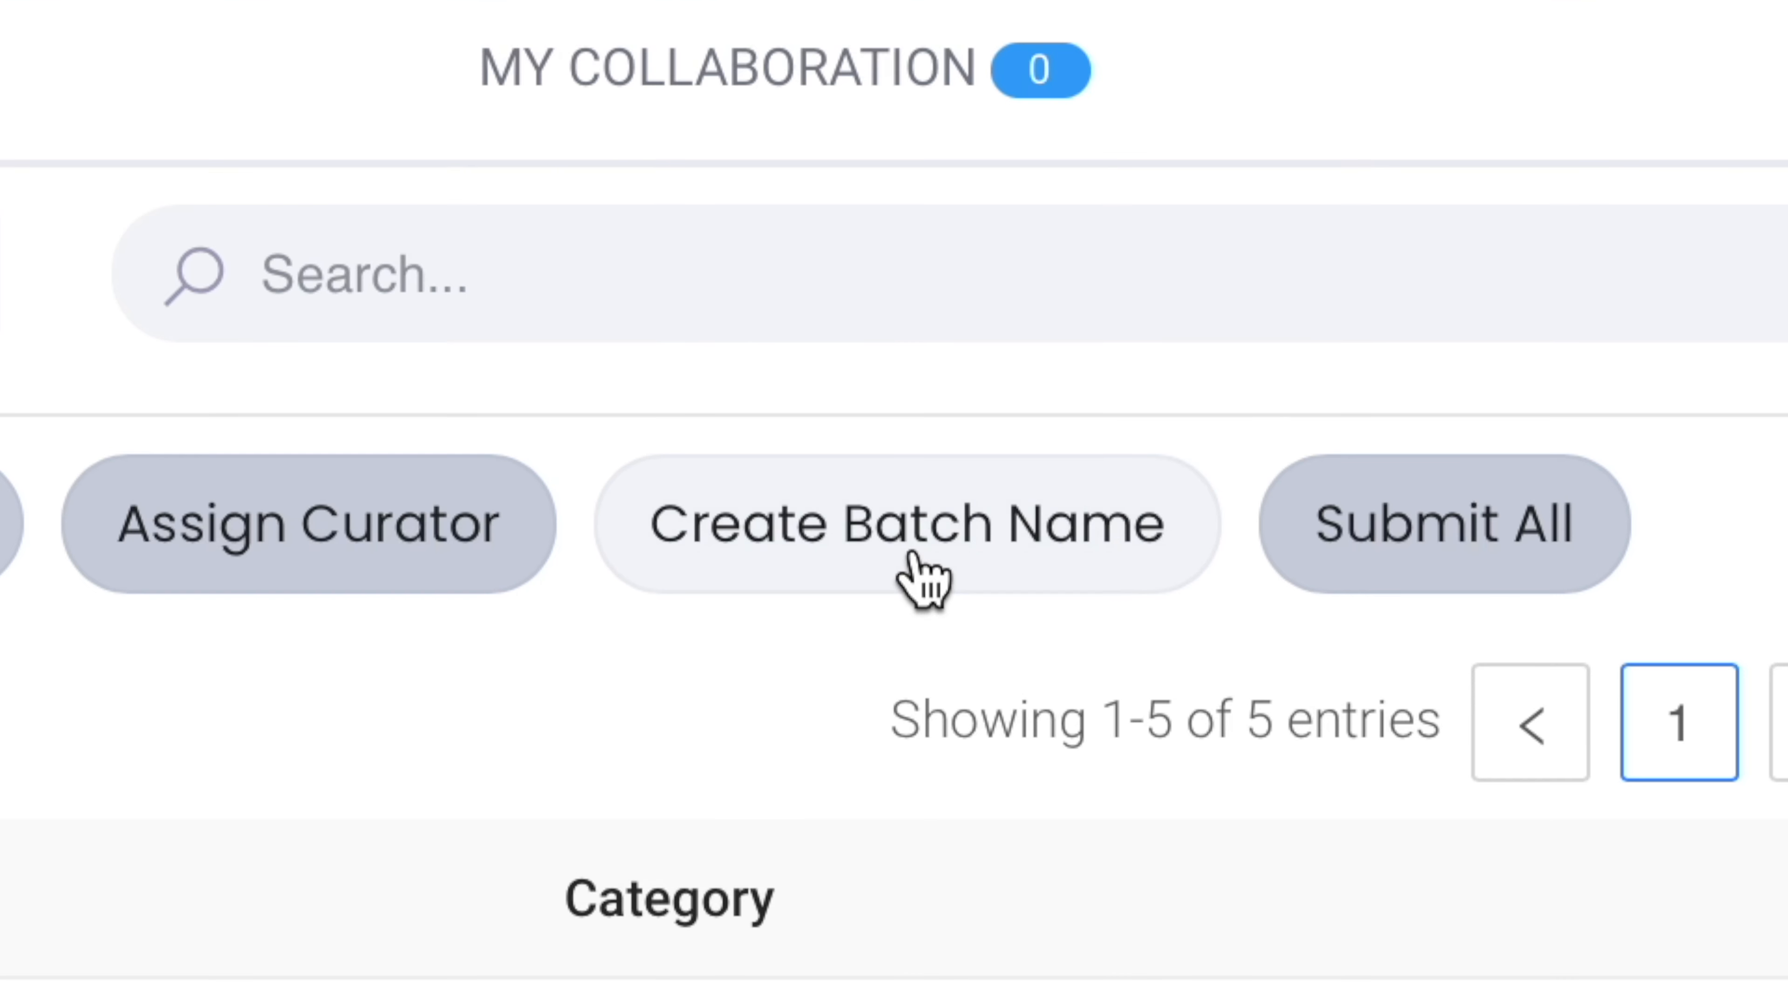
click(948, 553)
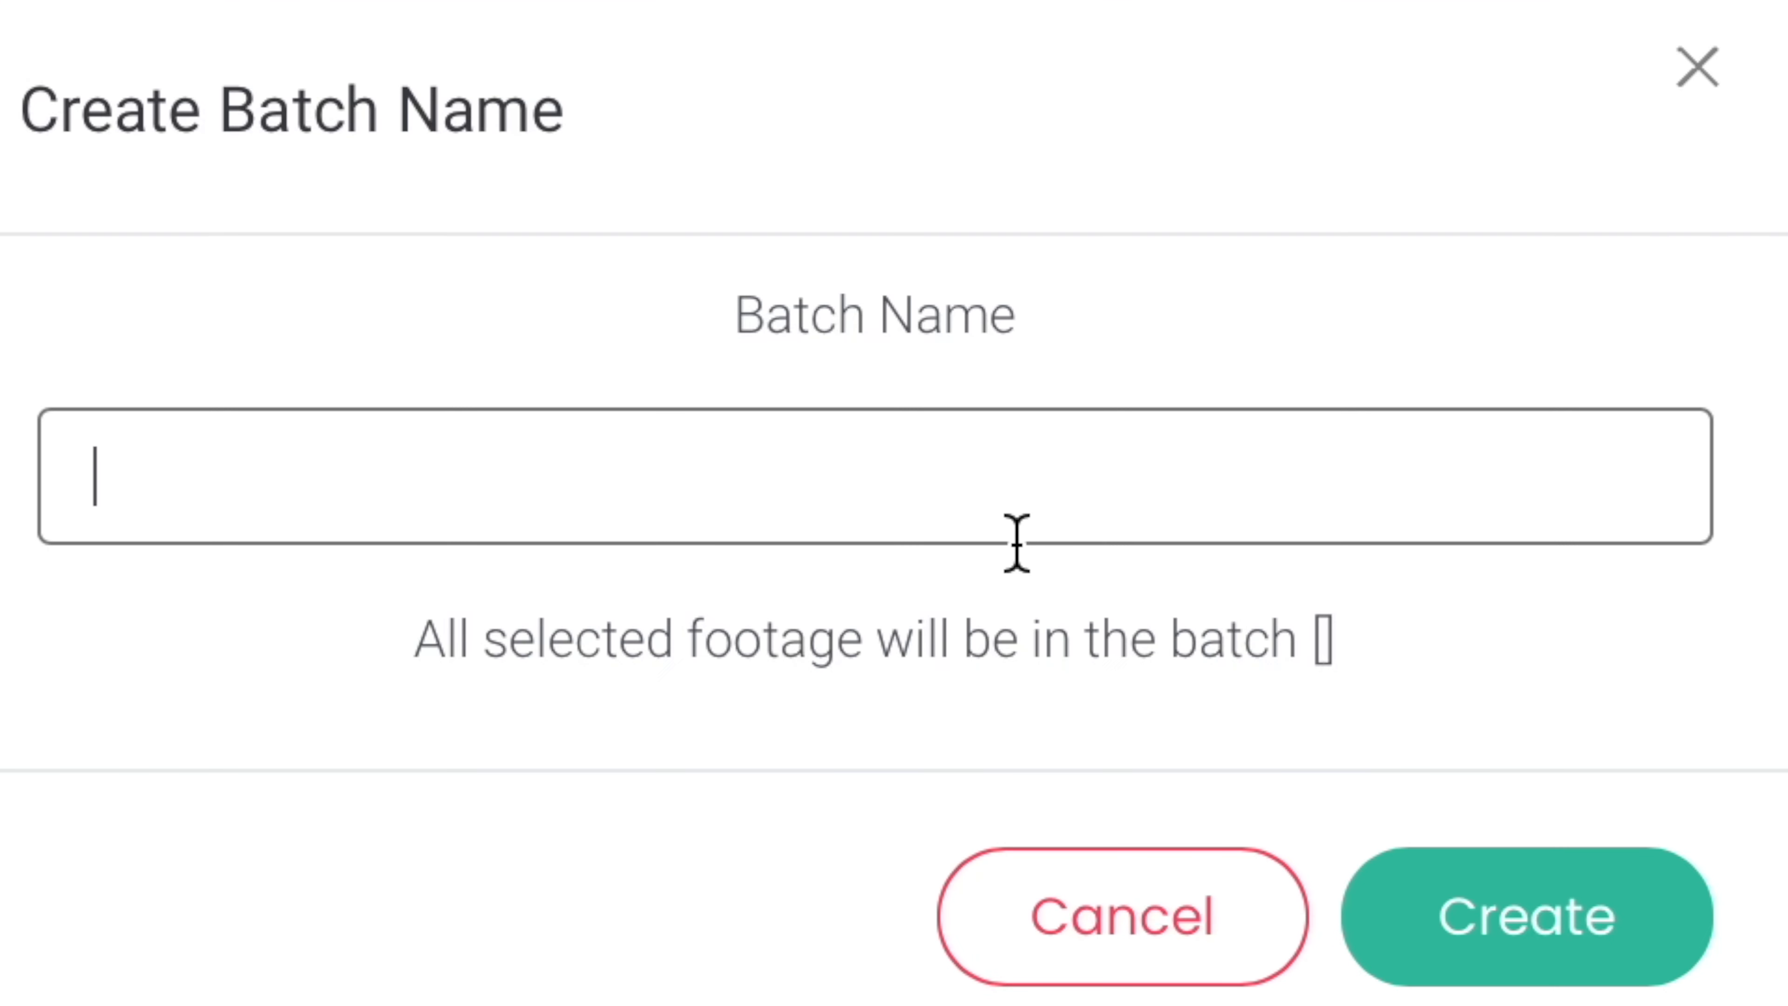
text(Gardening)
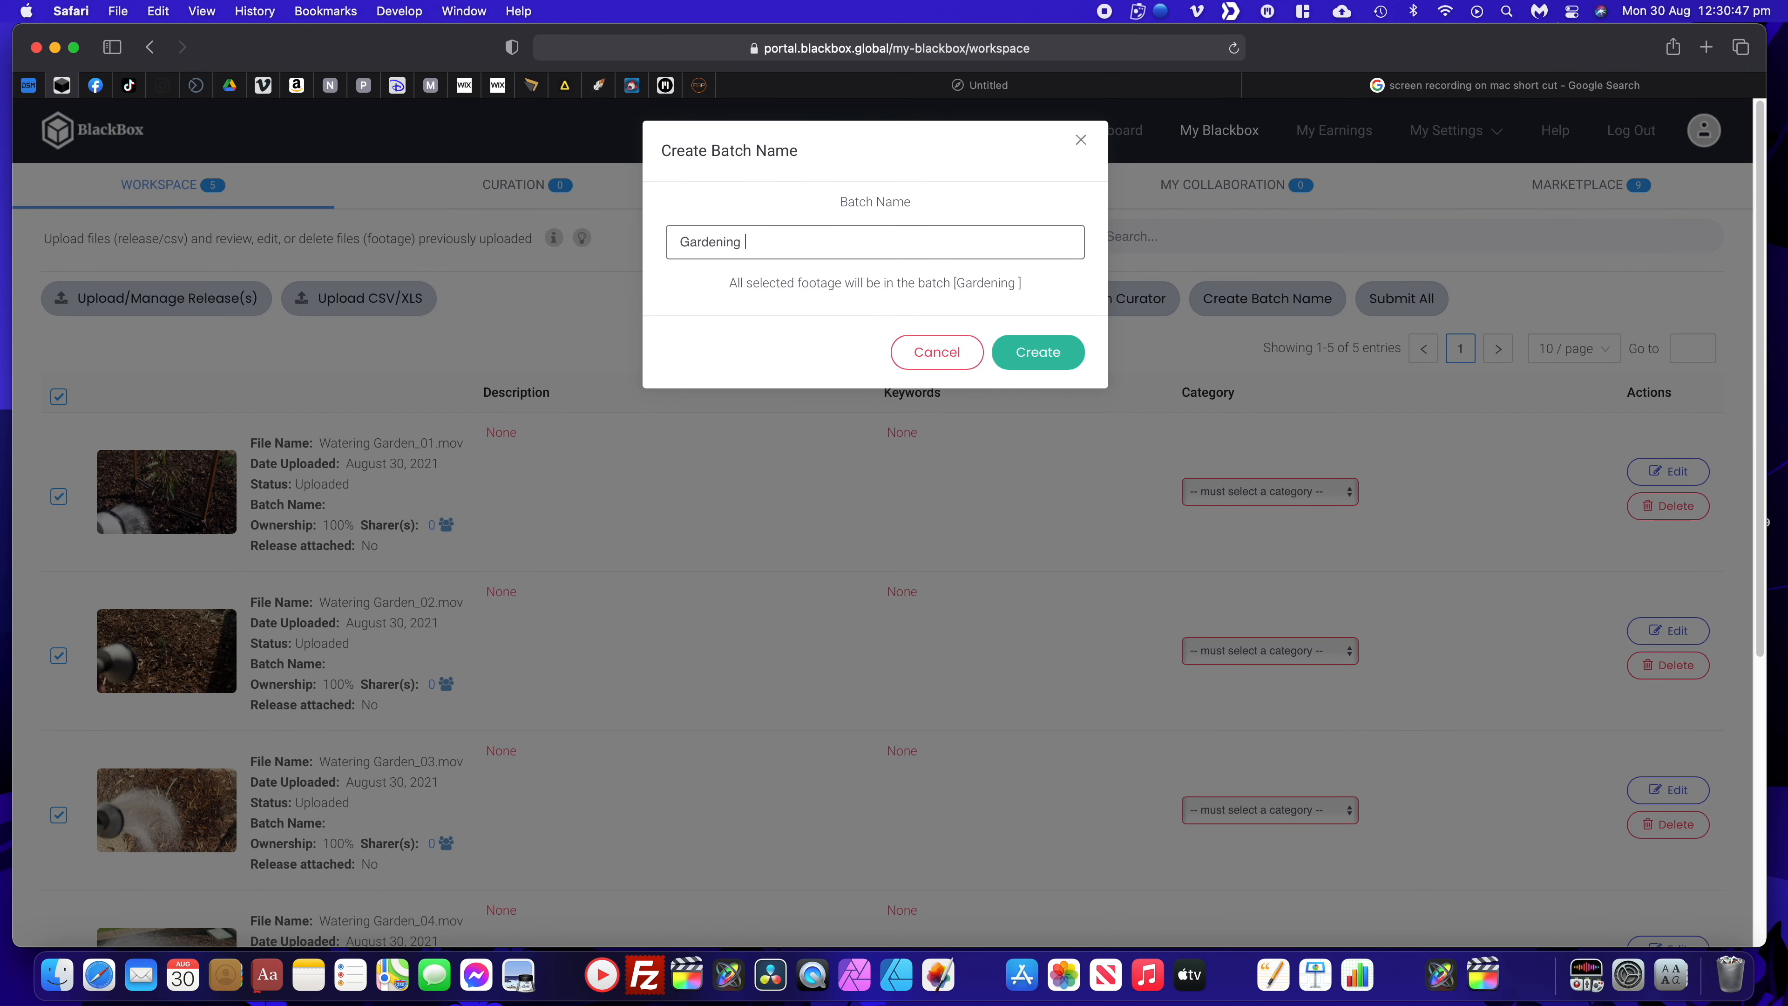
click(1070, 356)
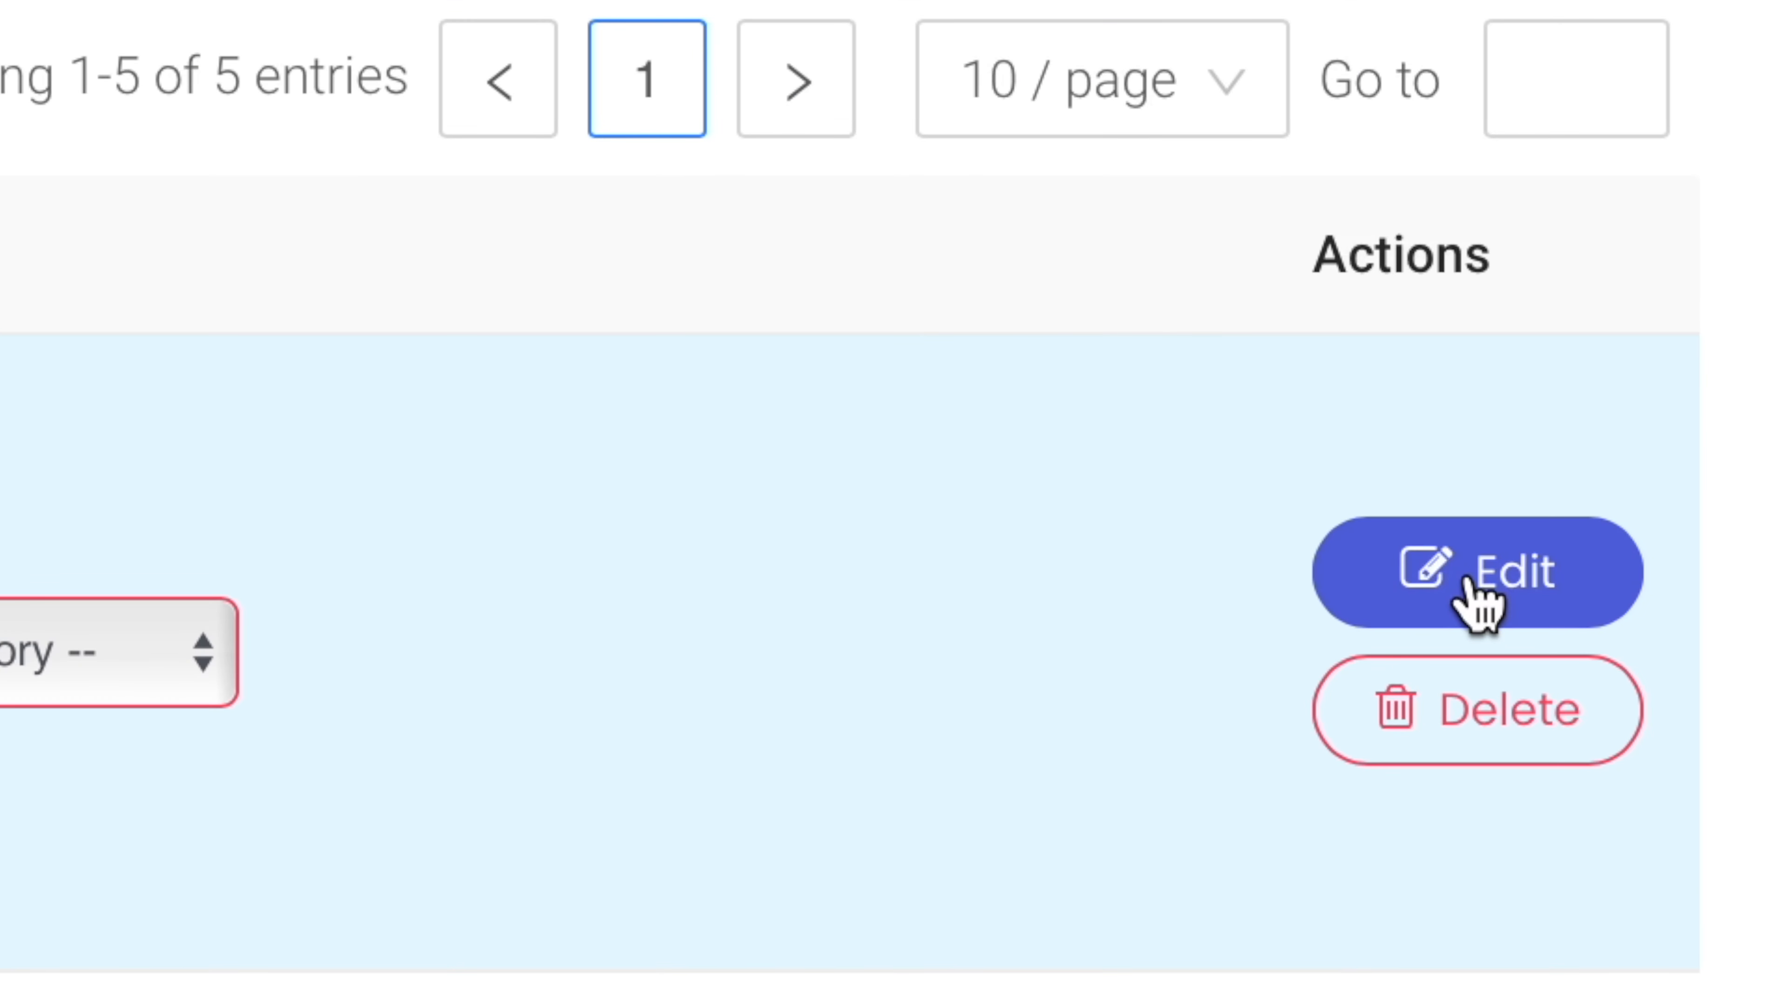
click(1471, 585)
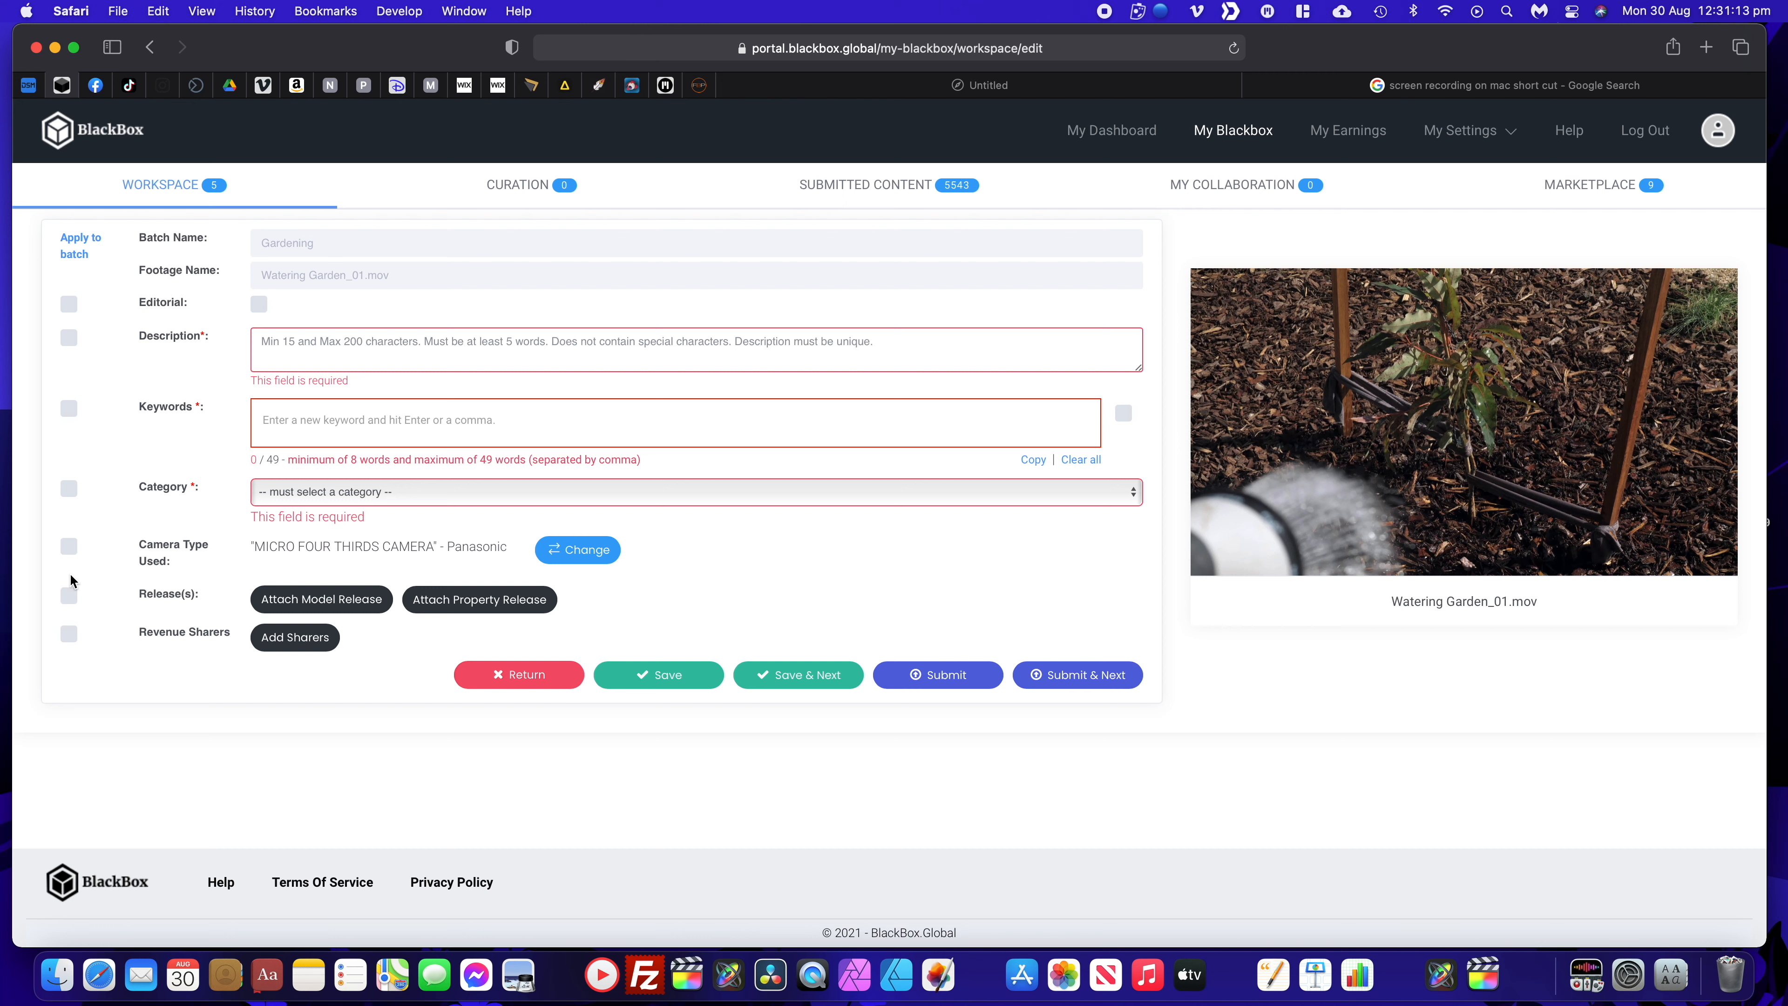
click(68, 303)
click(69, 338)
click(68, 408)
click(68, 488)
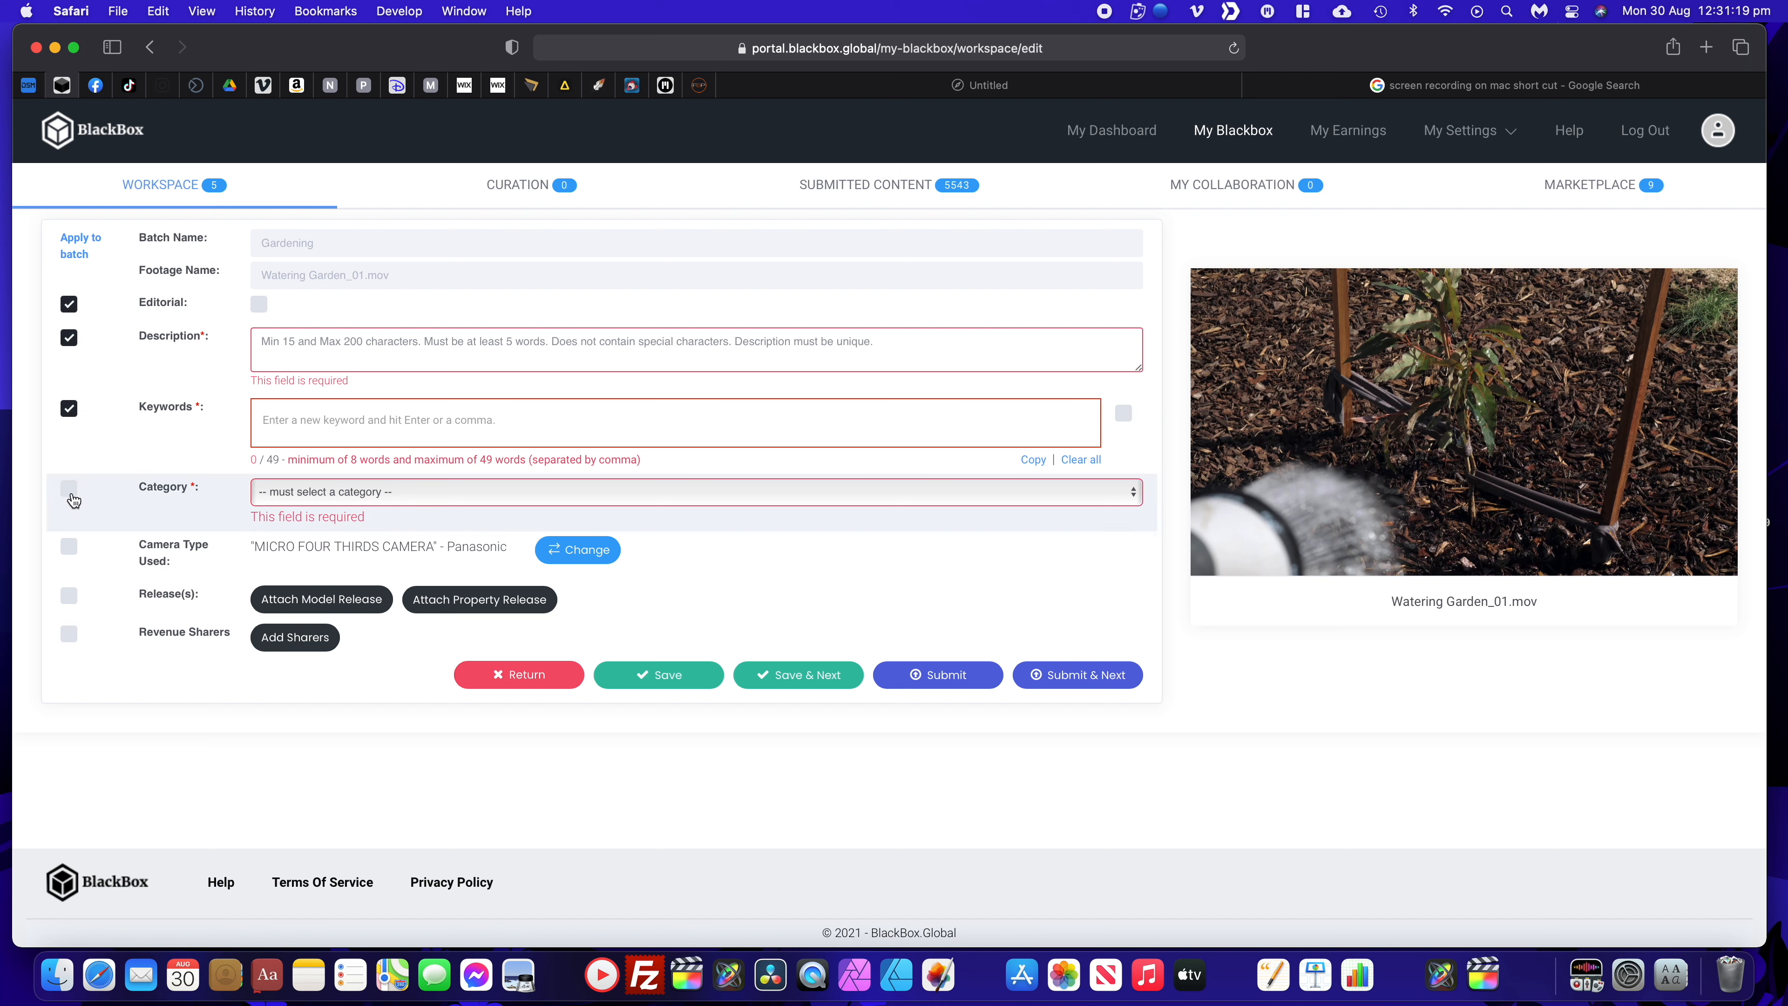
click(69, 547)
click(69, 595)
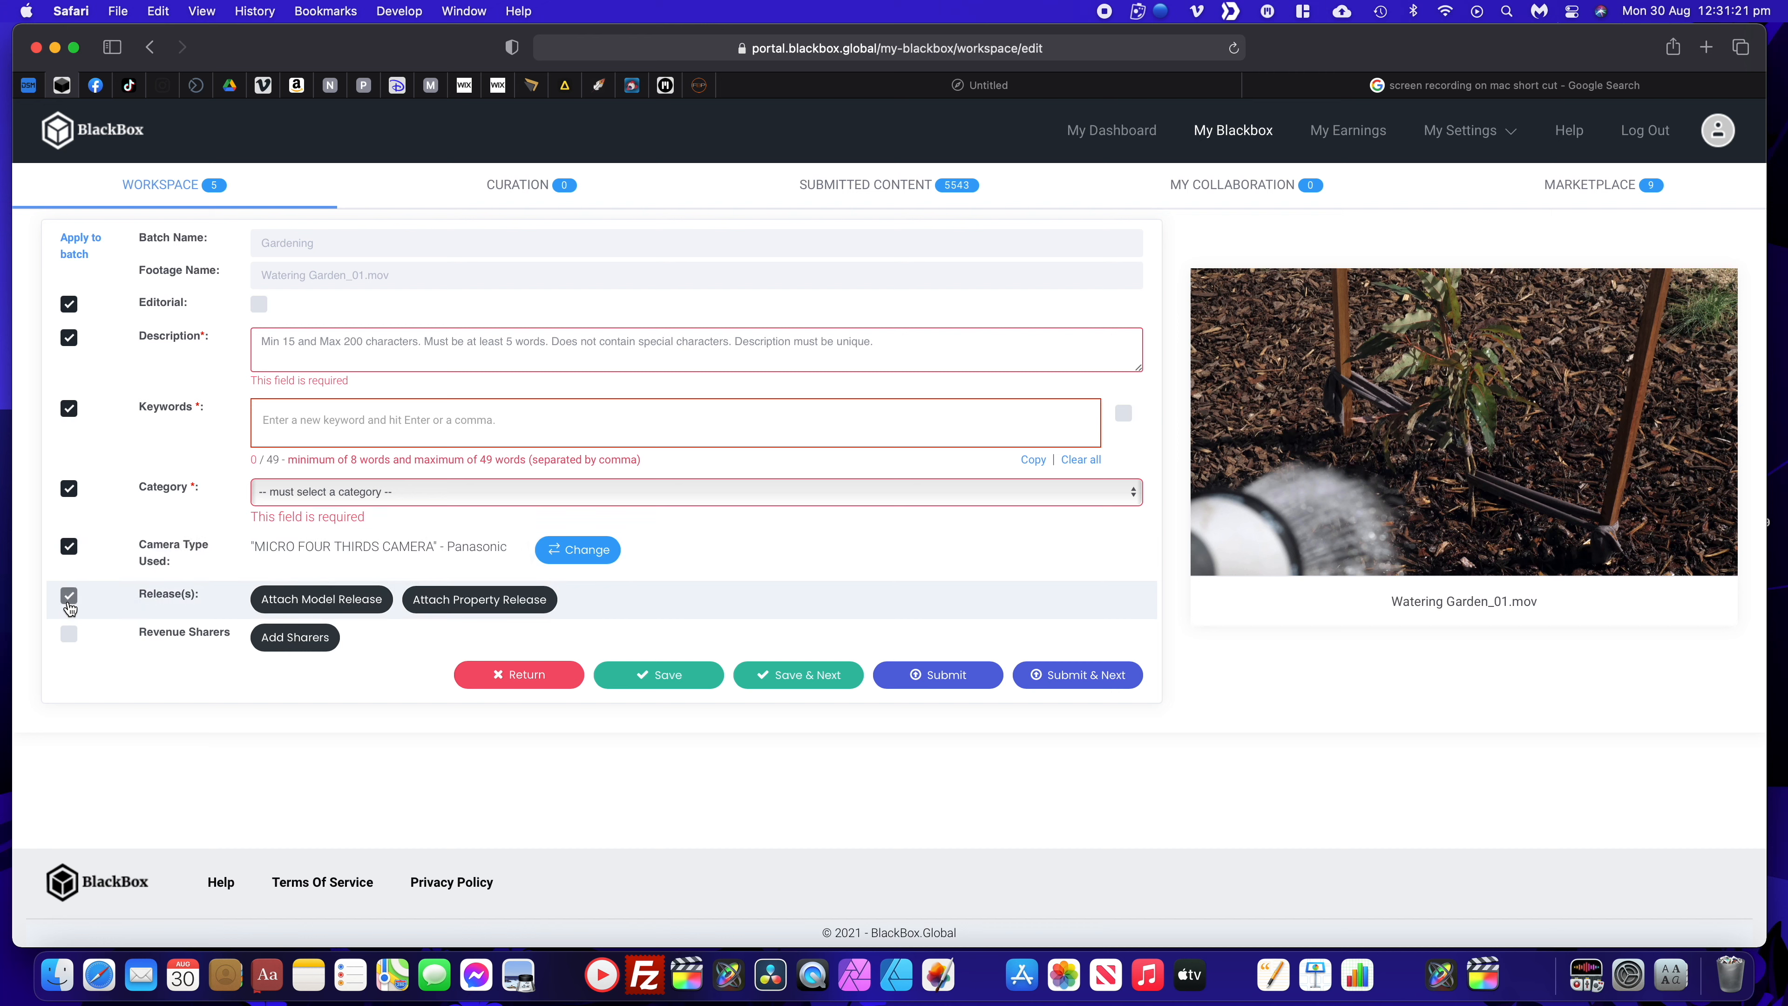
click(69, 304)
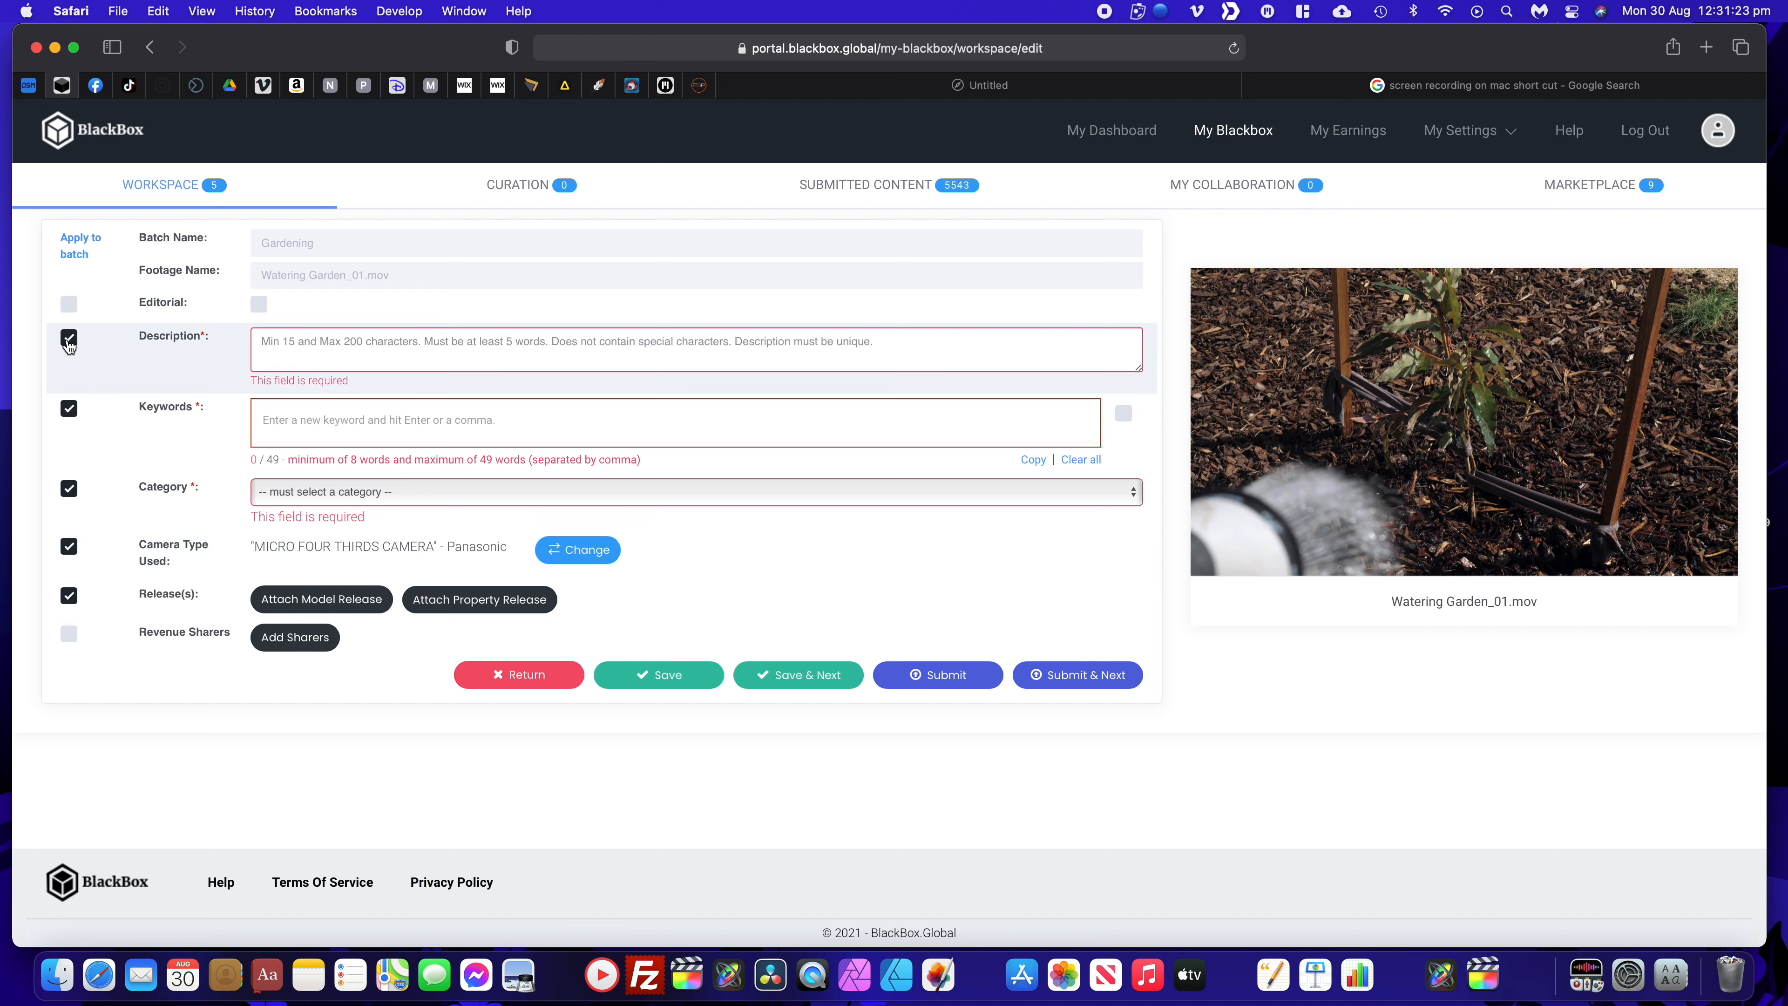
click(68, 337)
click(69, 408)
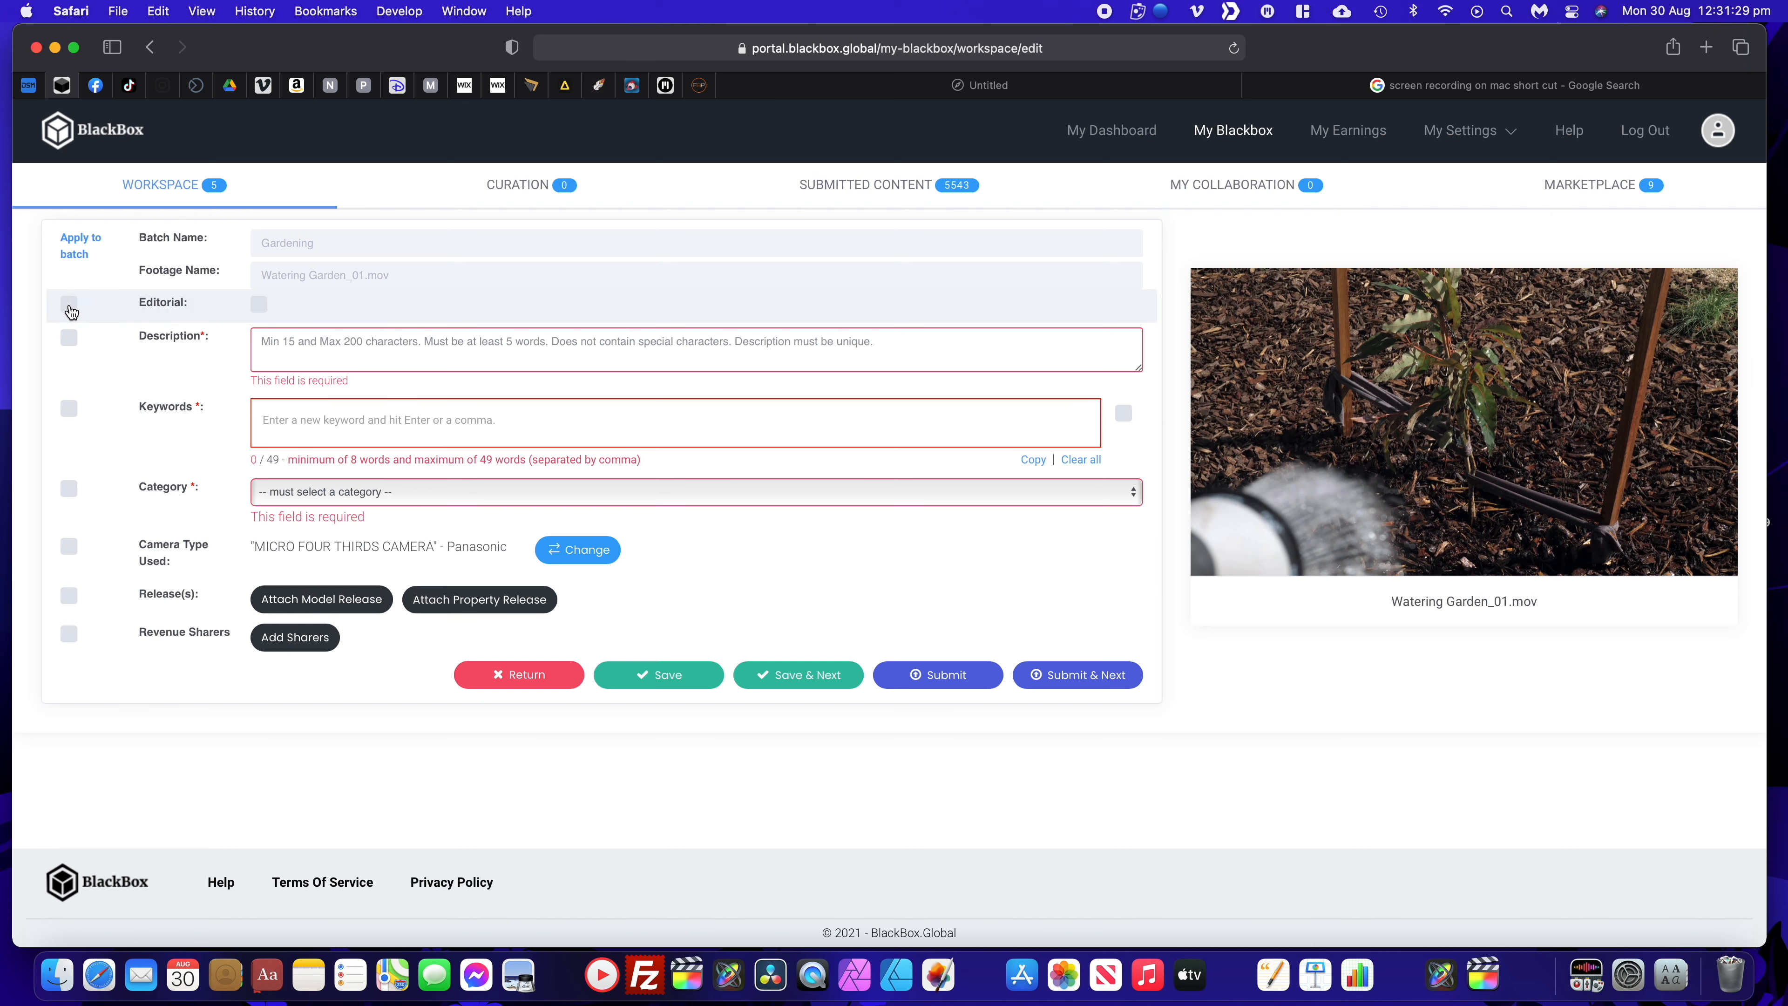
Step: Mark the clip as editorial, apply that field to the batch, and enter the editorial caption "Watering a plant"
click(69, 304)
click(260, 305)
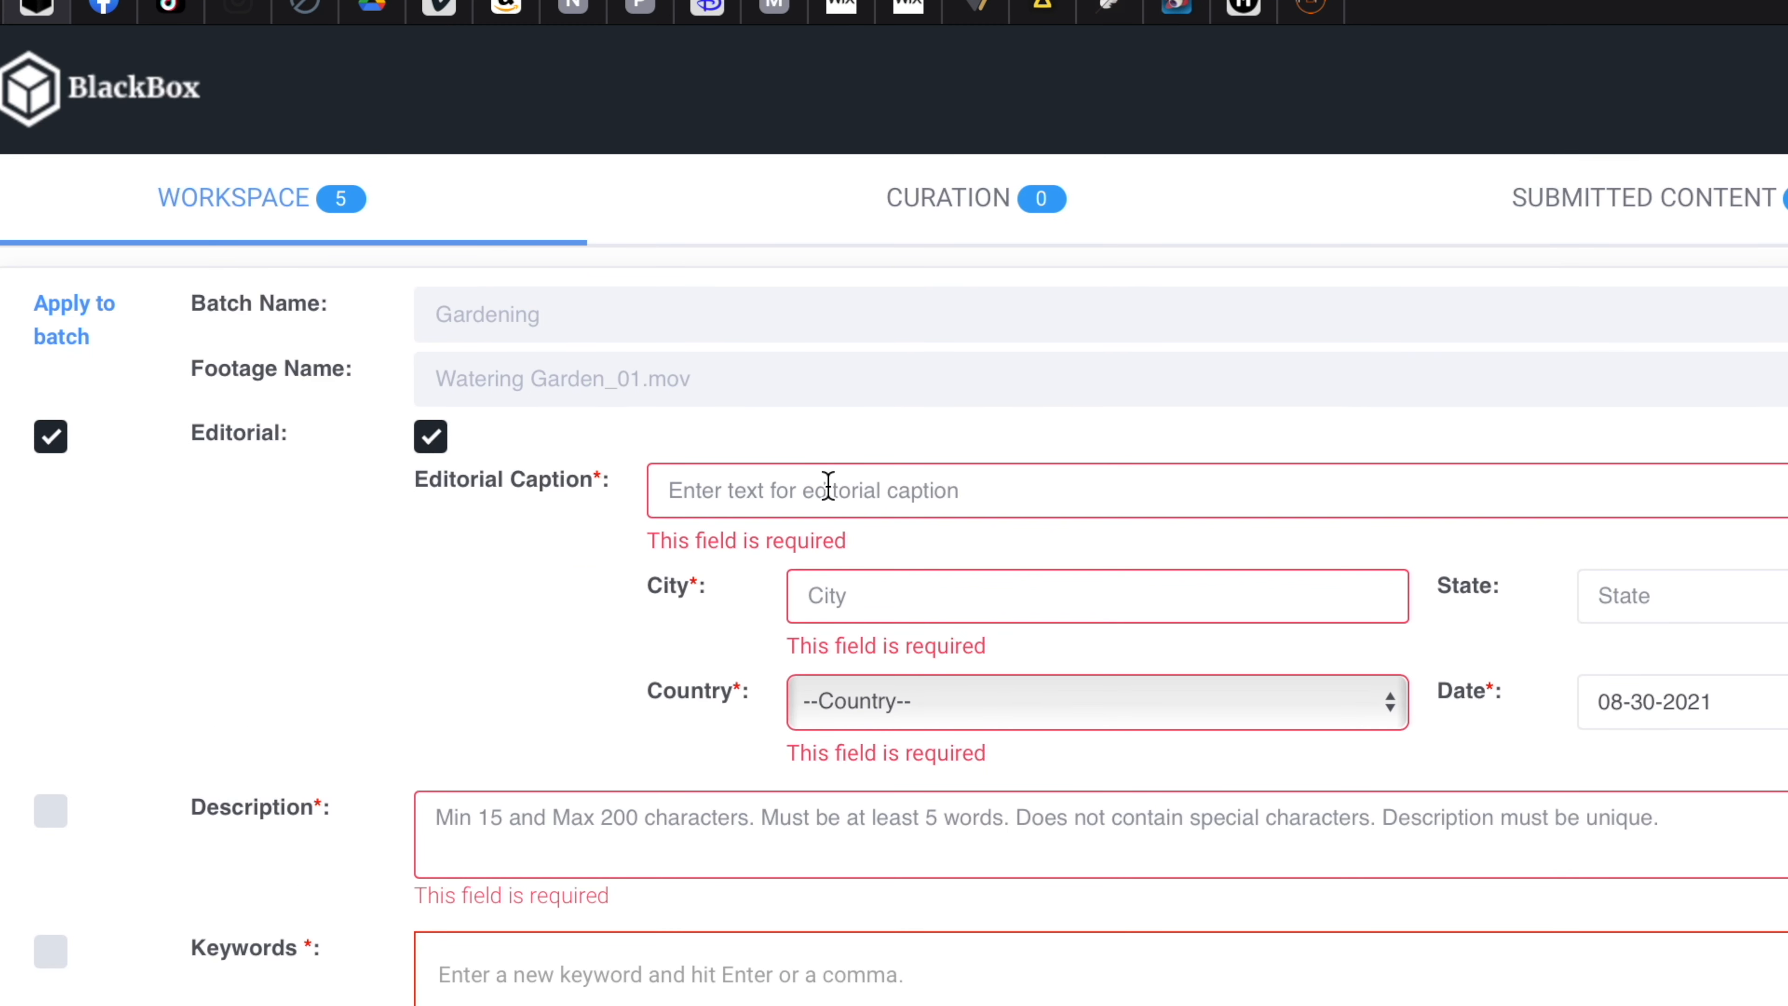
text(Wat)
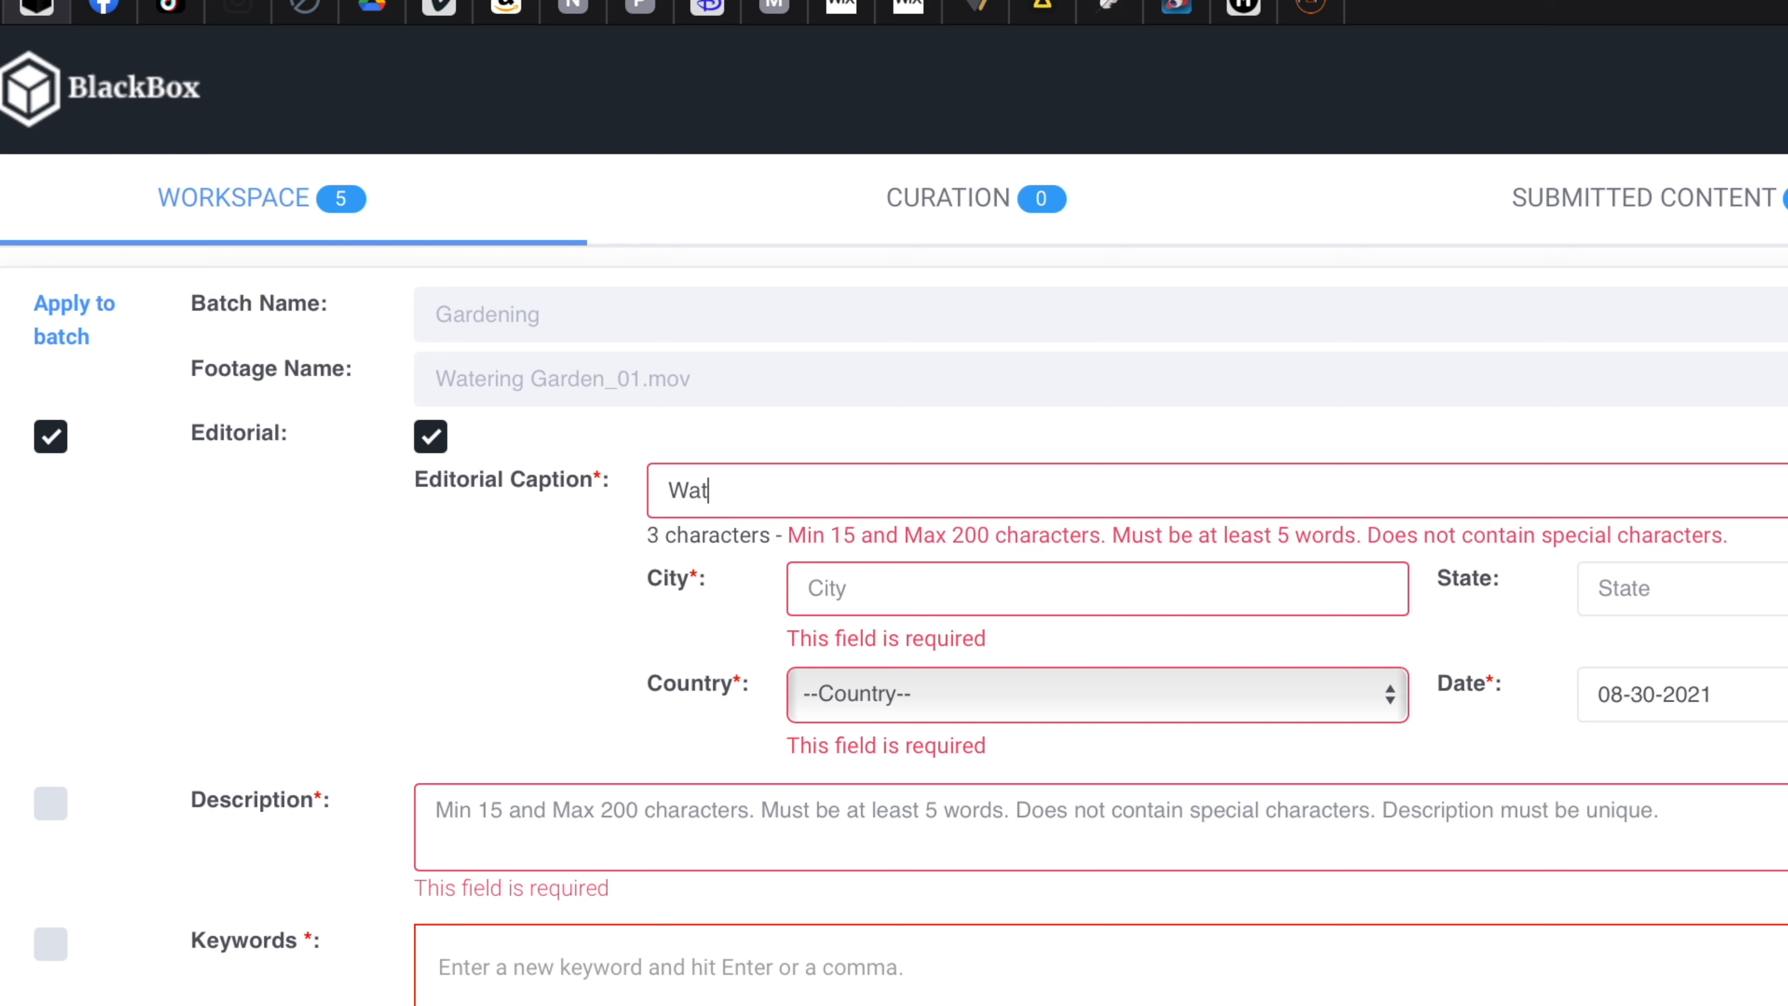
text(ering a pa)
key(BackSpace)
key(BackSpace)
text(lant)
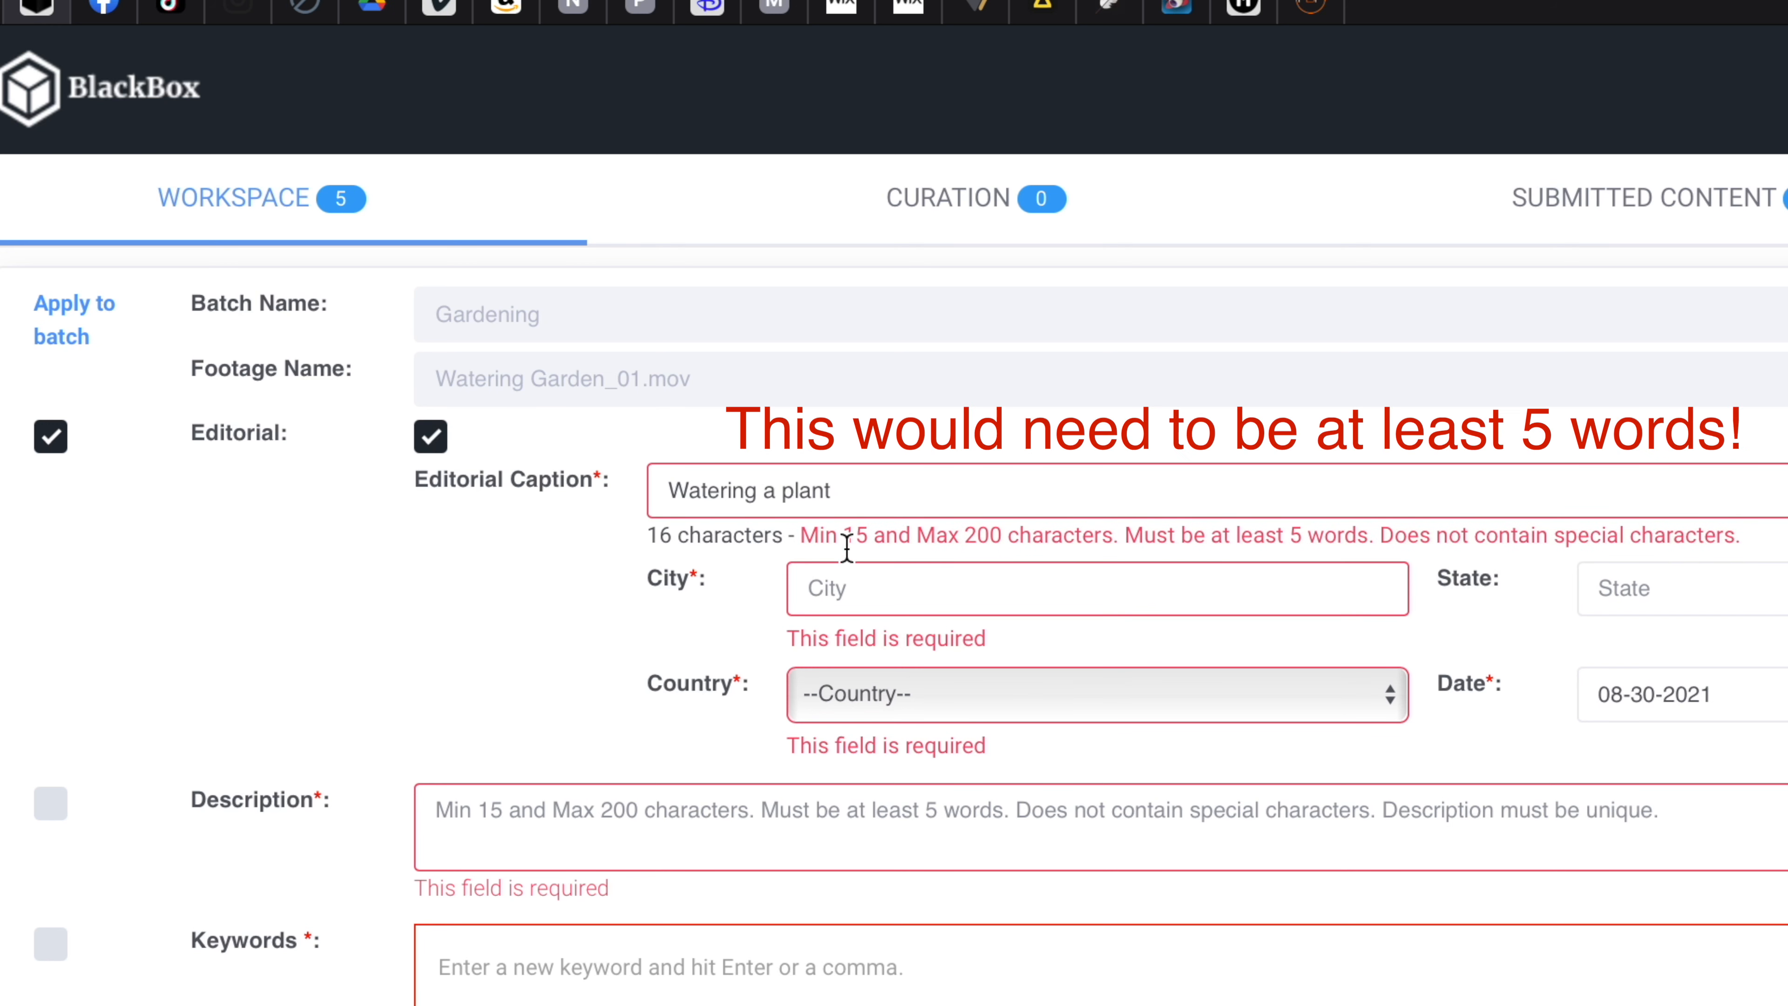
Step: Fill in the editorial location with city Geelong, state Victoria and country Australia
click(839, 572)
text(Geelong)
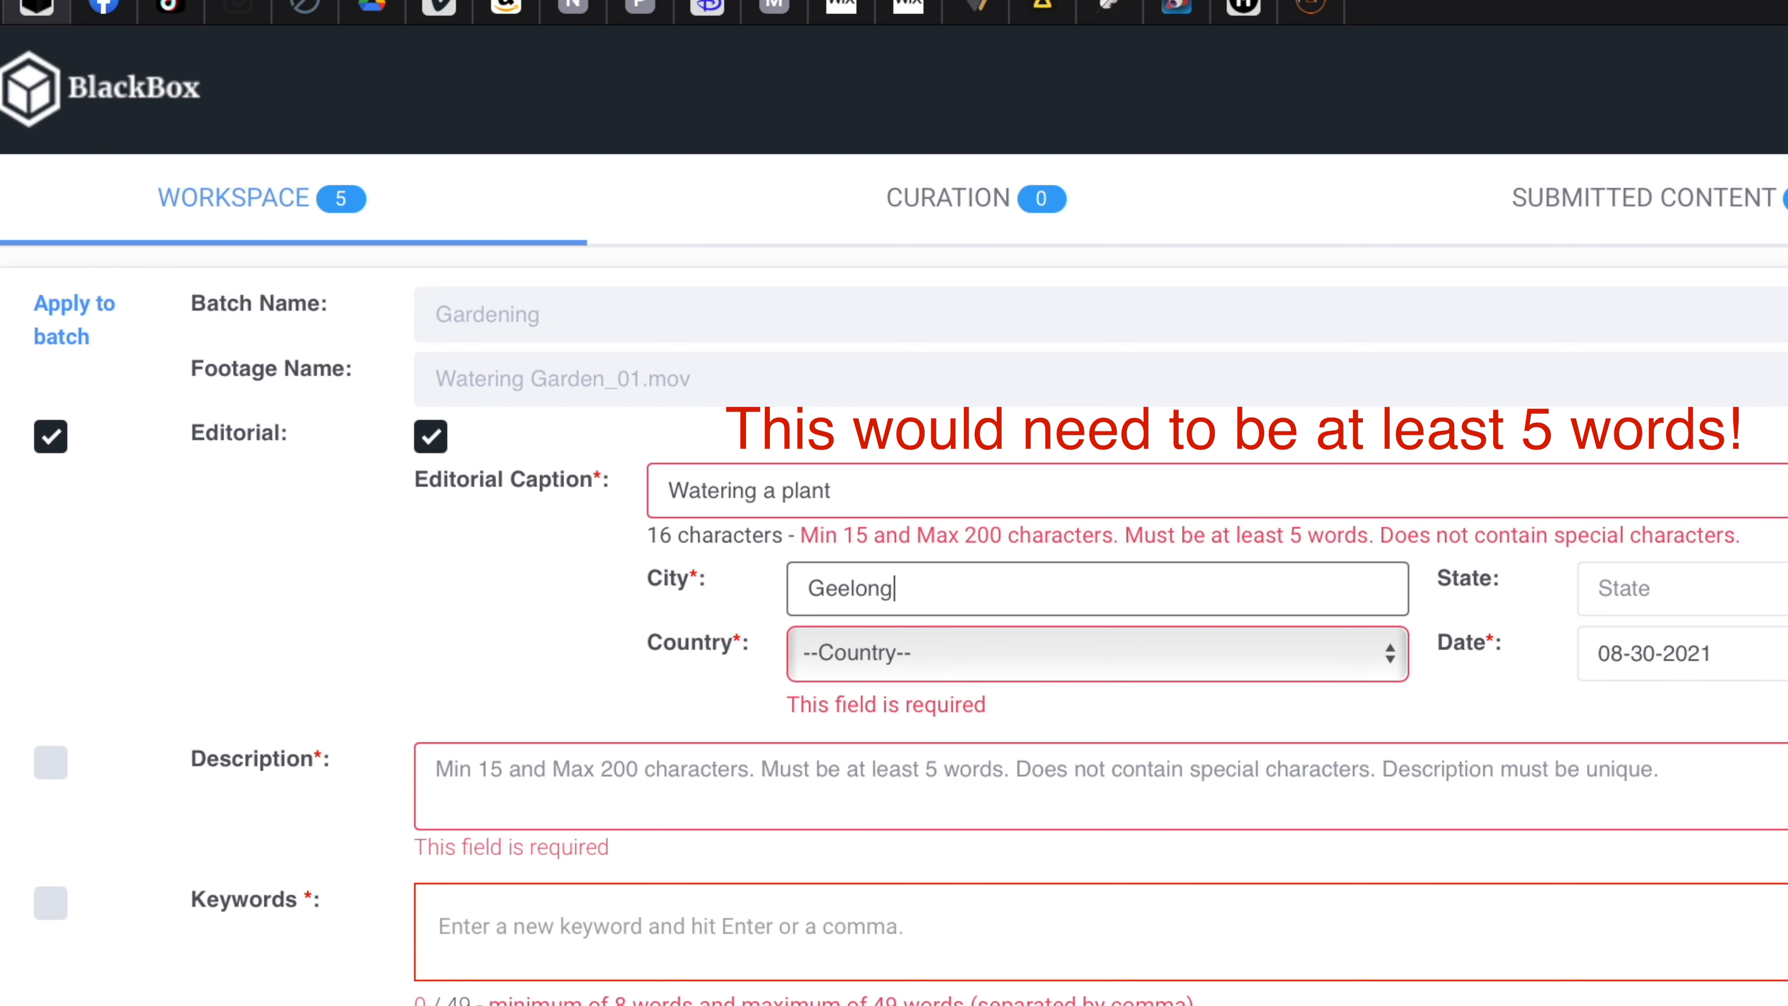
key(Tab)
text(Victoria)
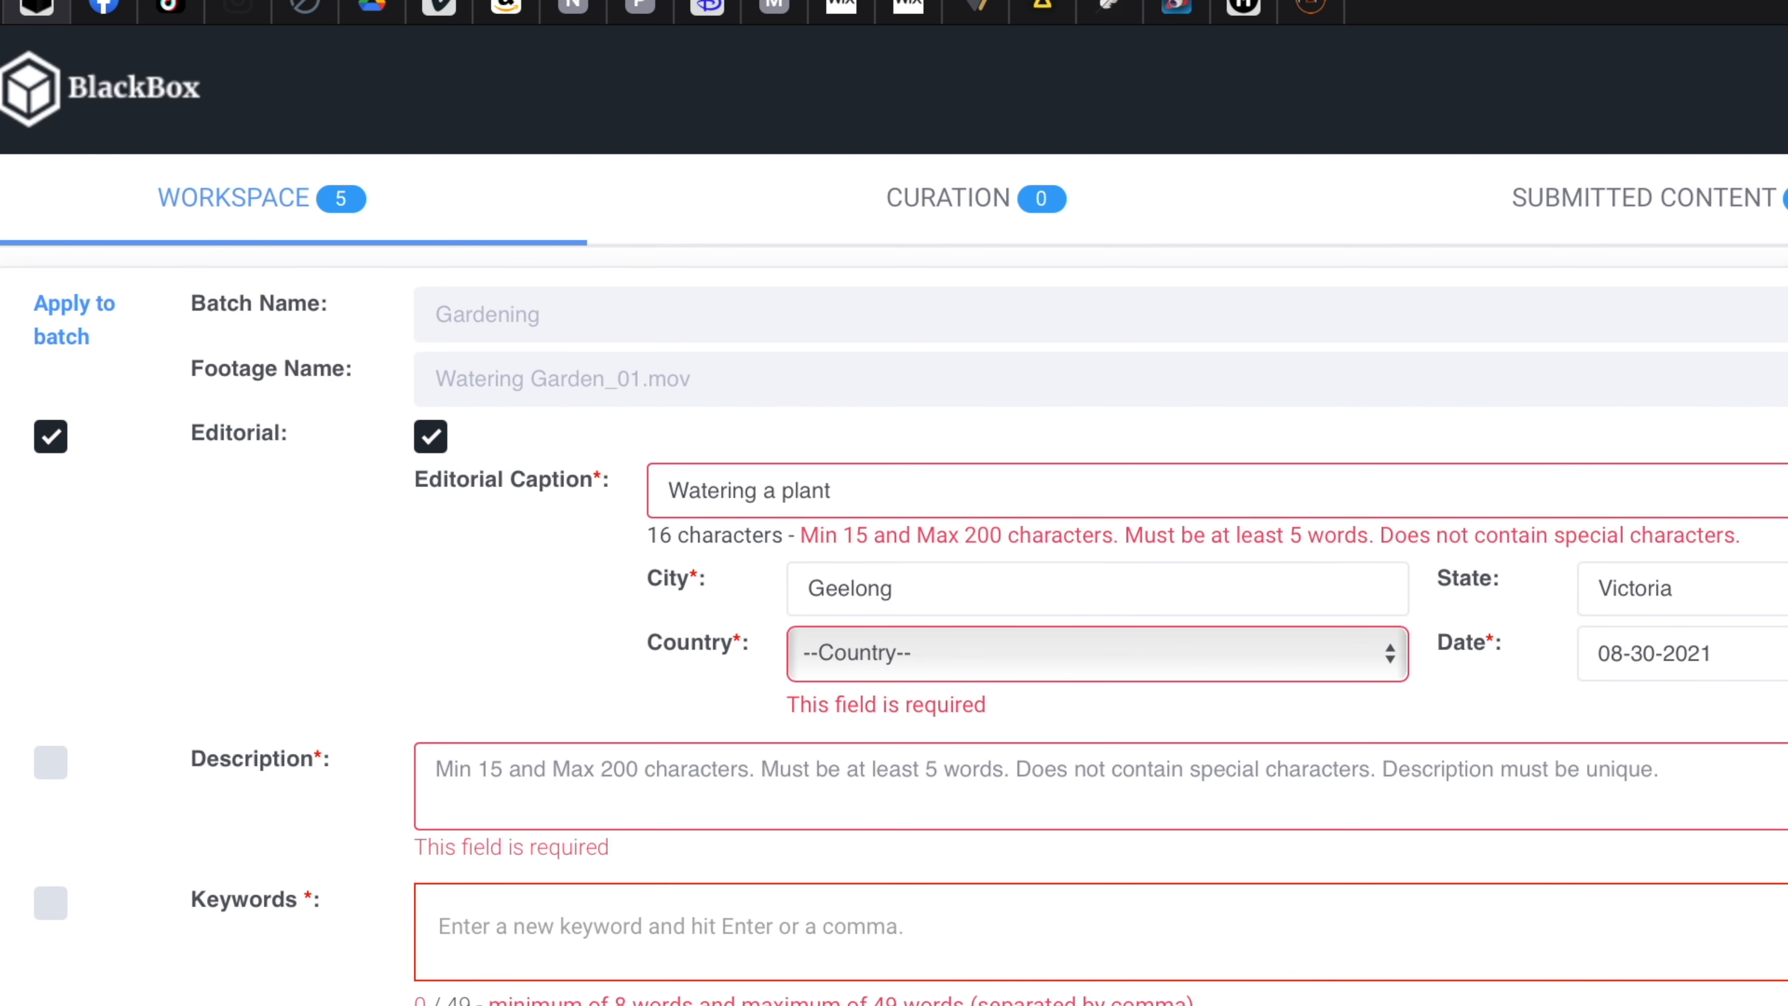
key(Tab)
text(Au)
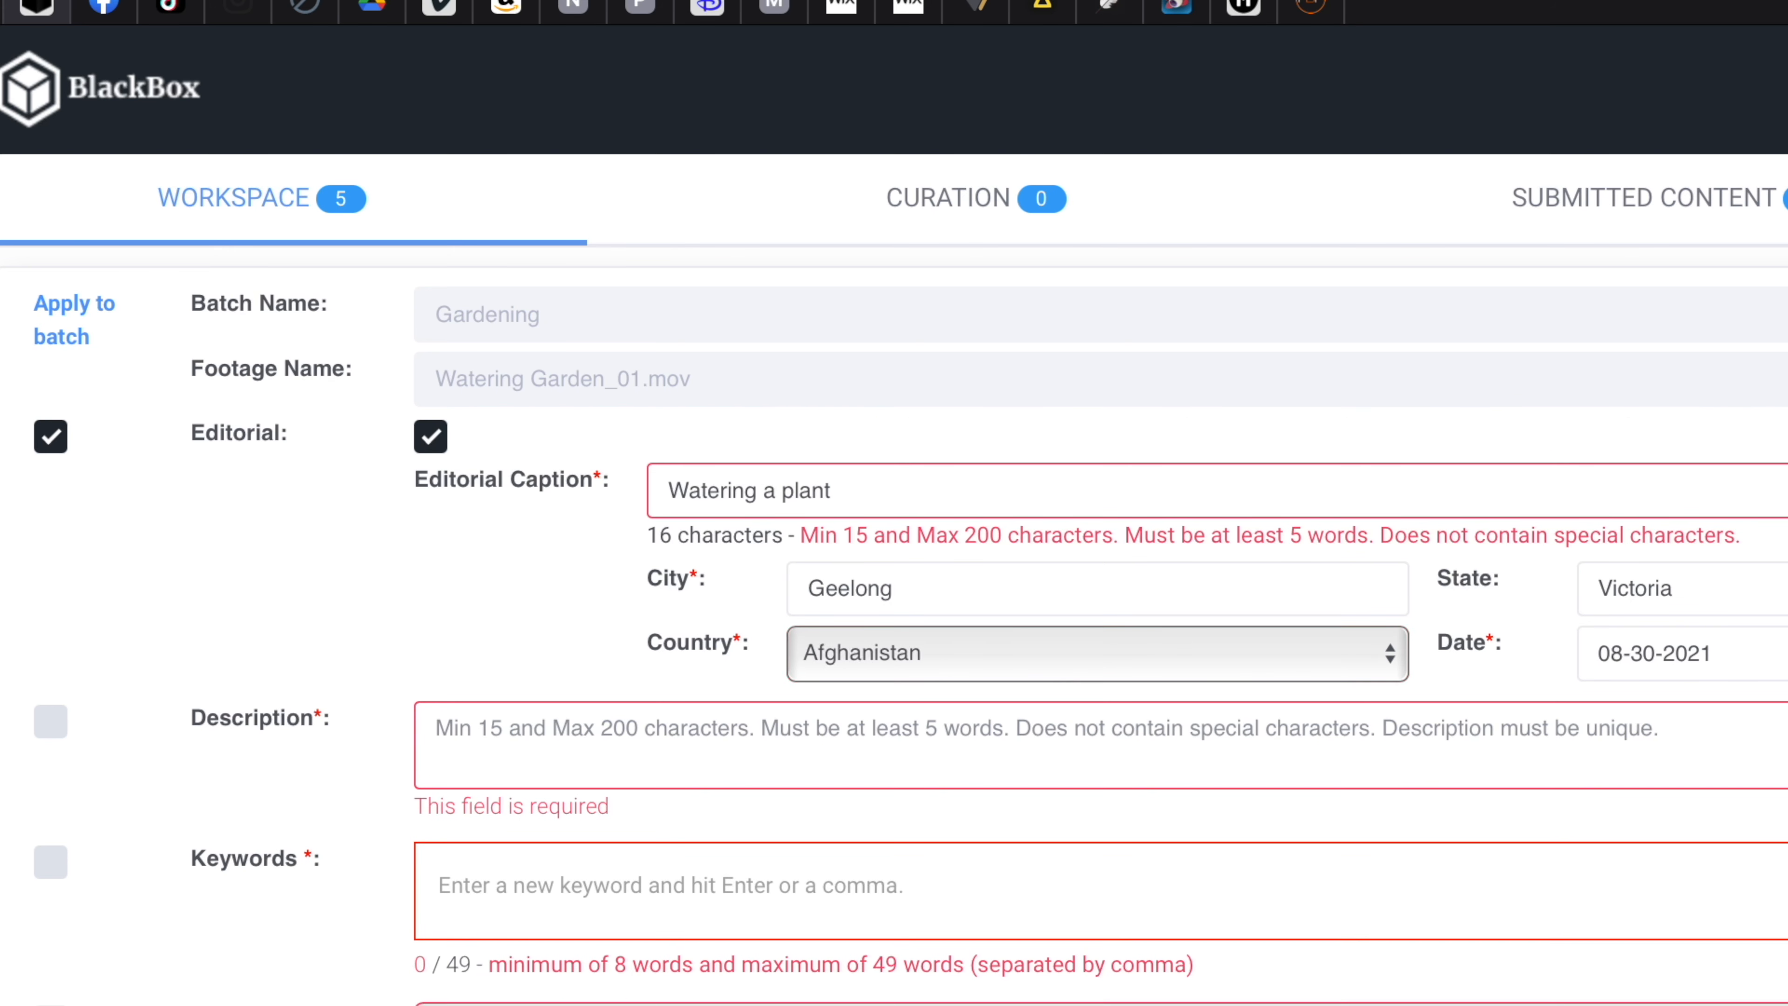
key(Tab)
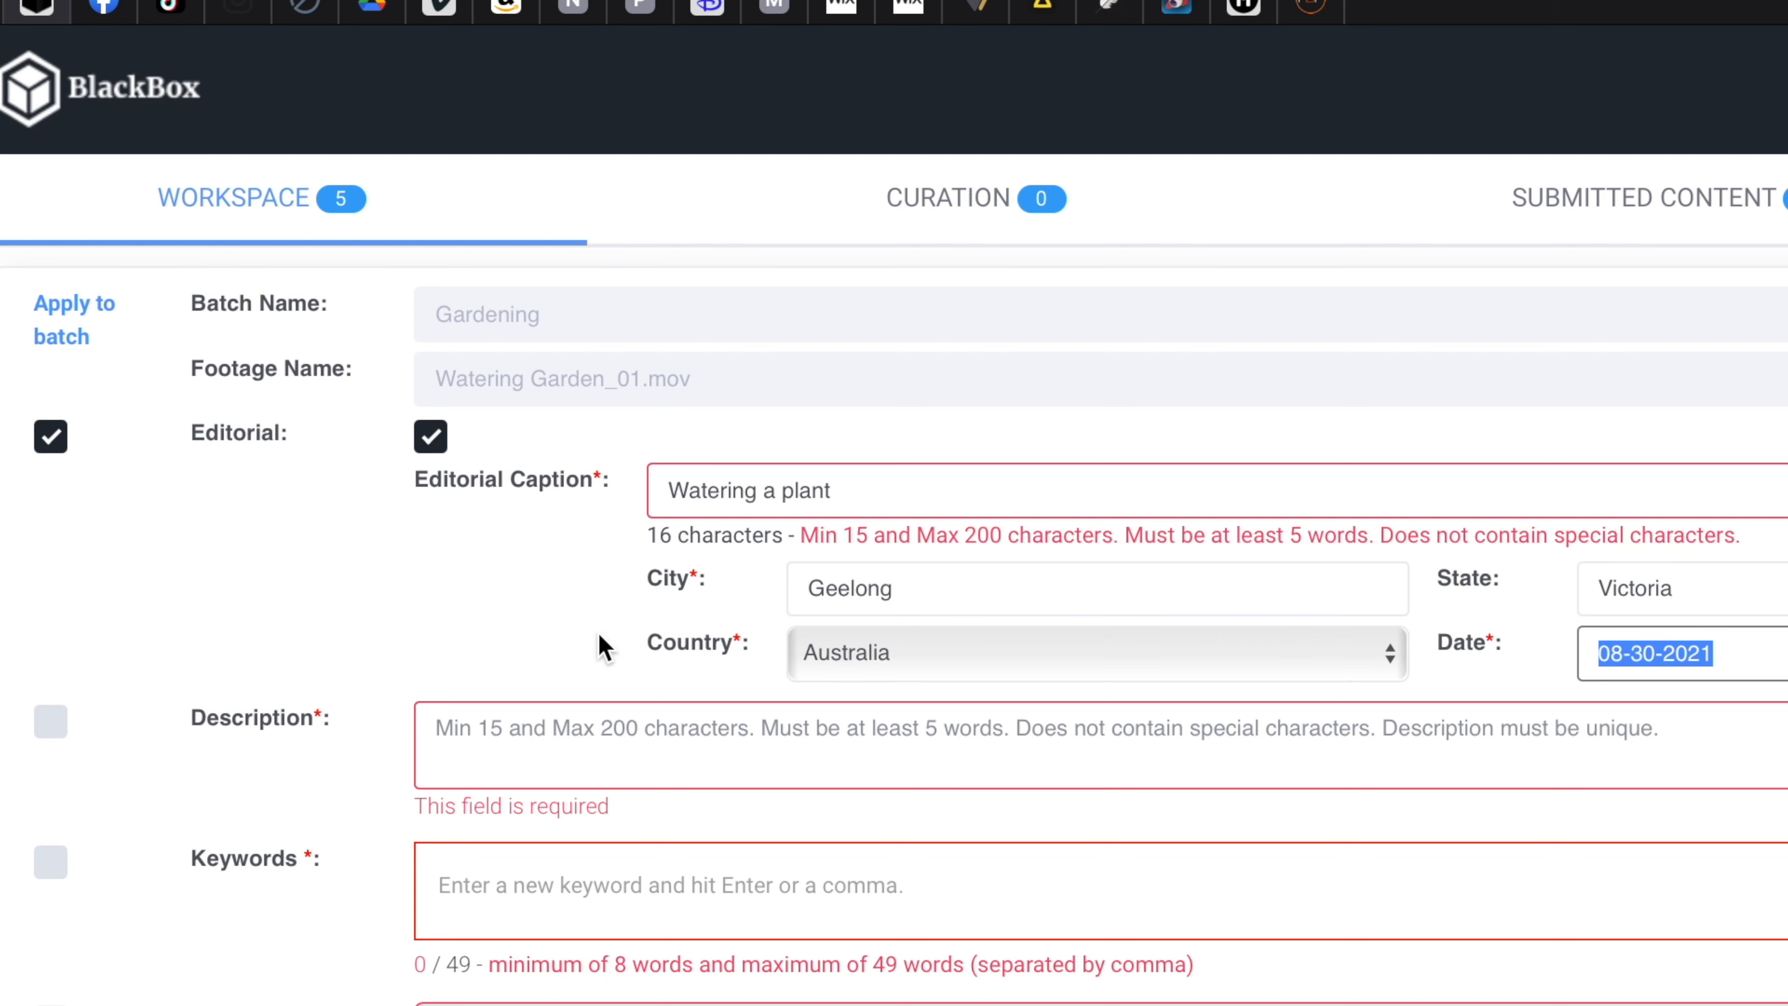
click(696, 717)
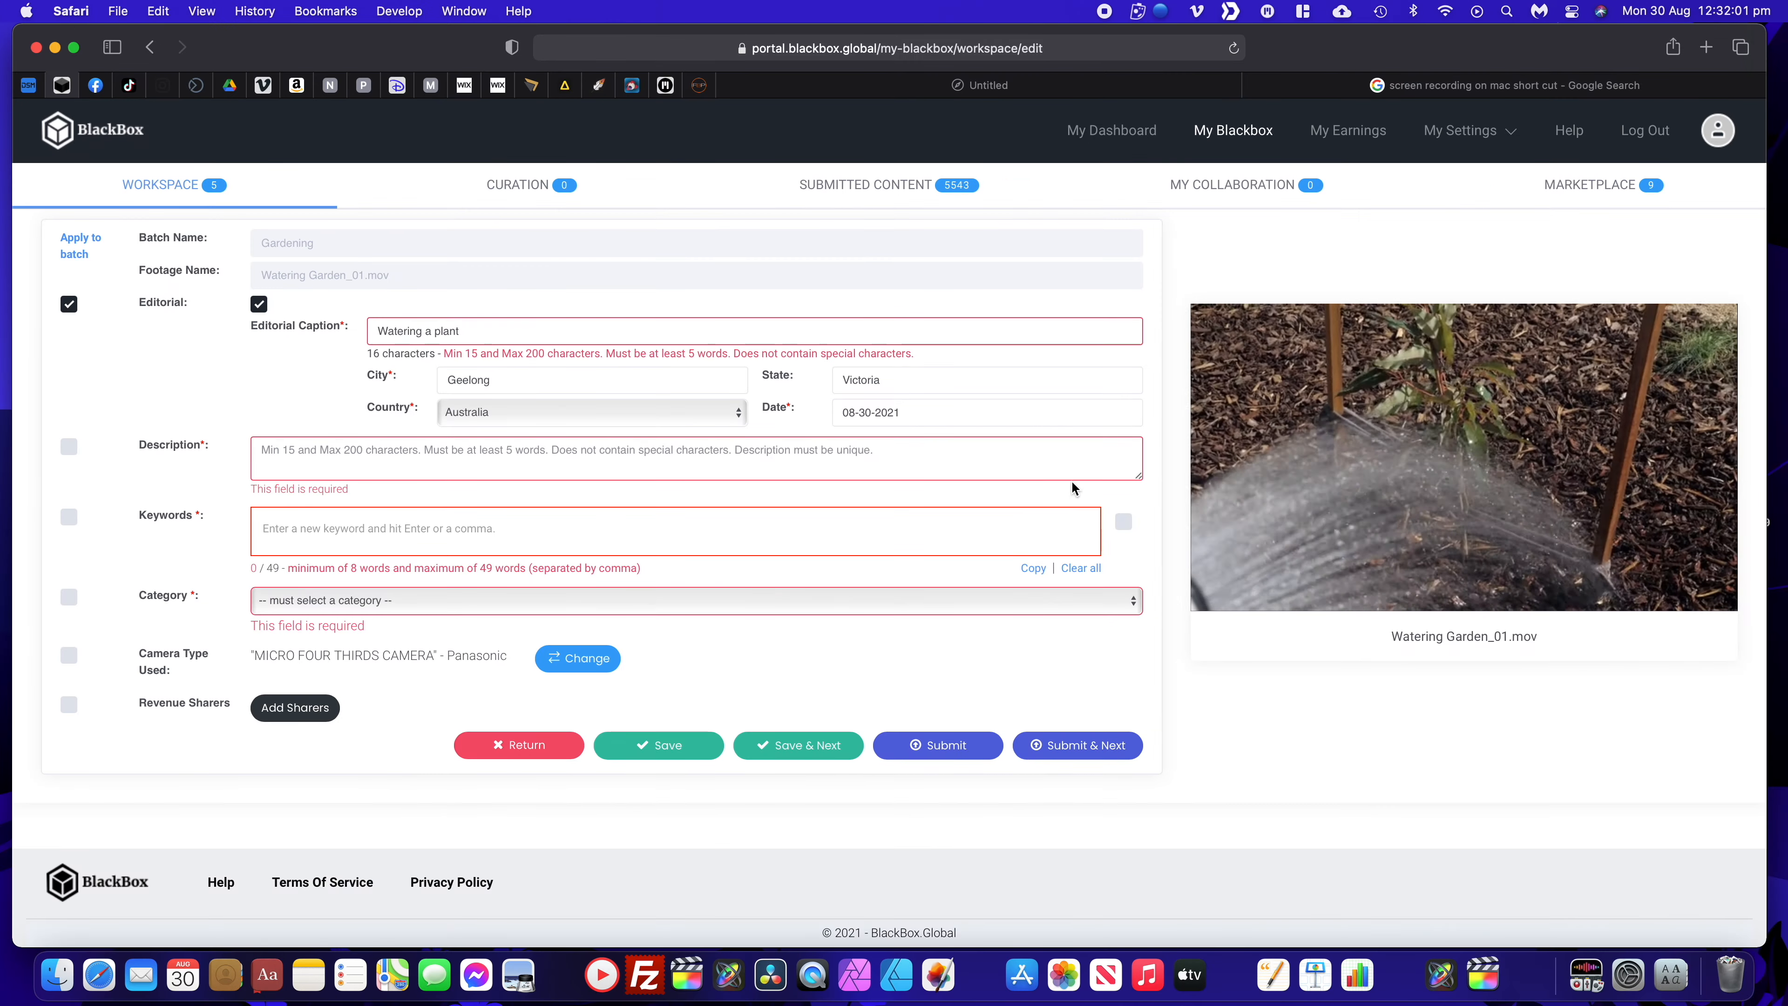
Step: Save the editorial details to every clip in the Gardening batch and return to the workspace list
click(697, 745)
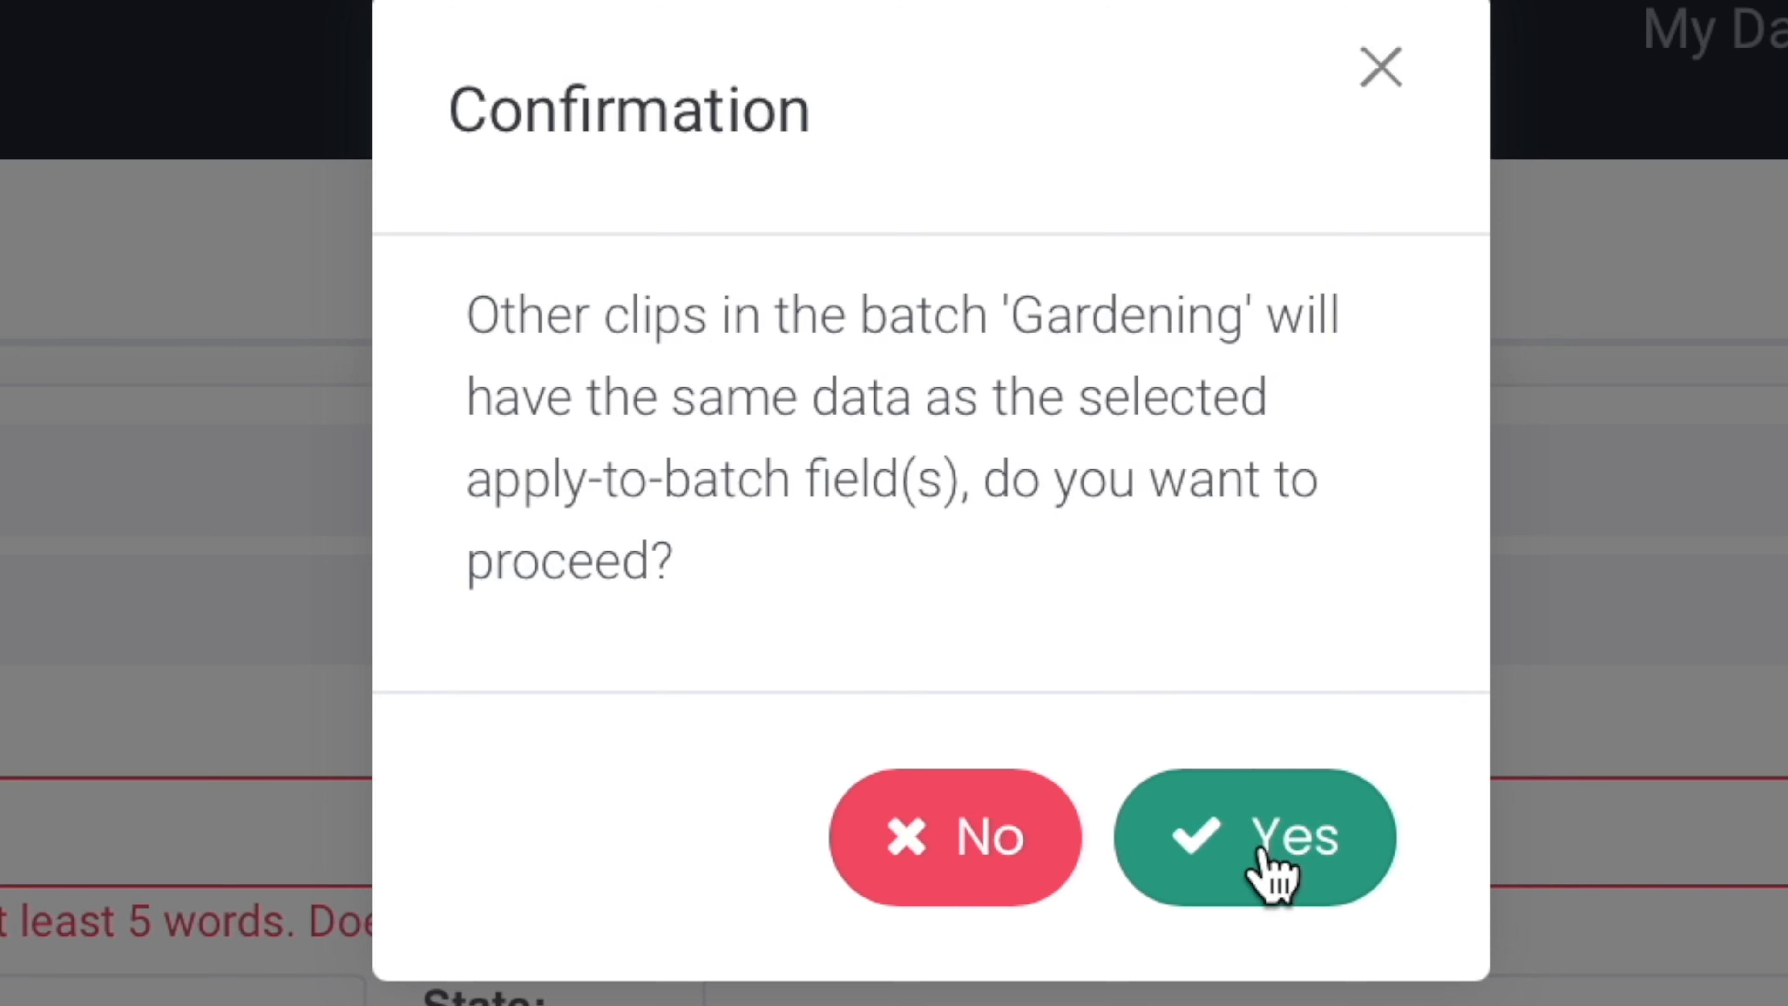
click(1264, 873)
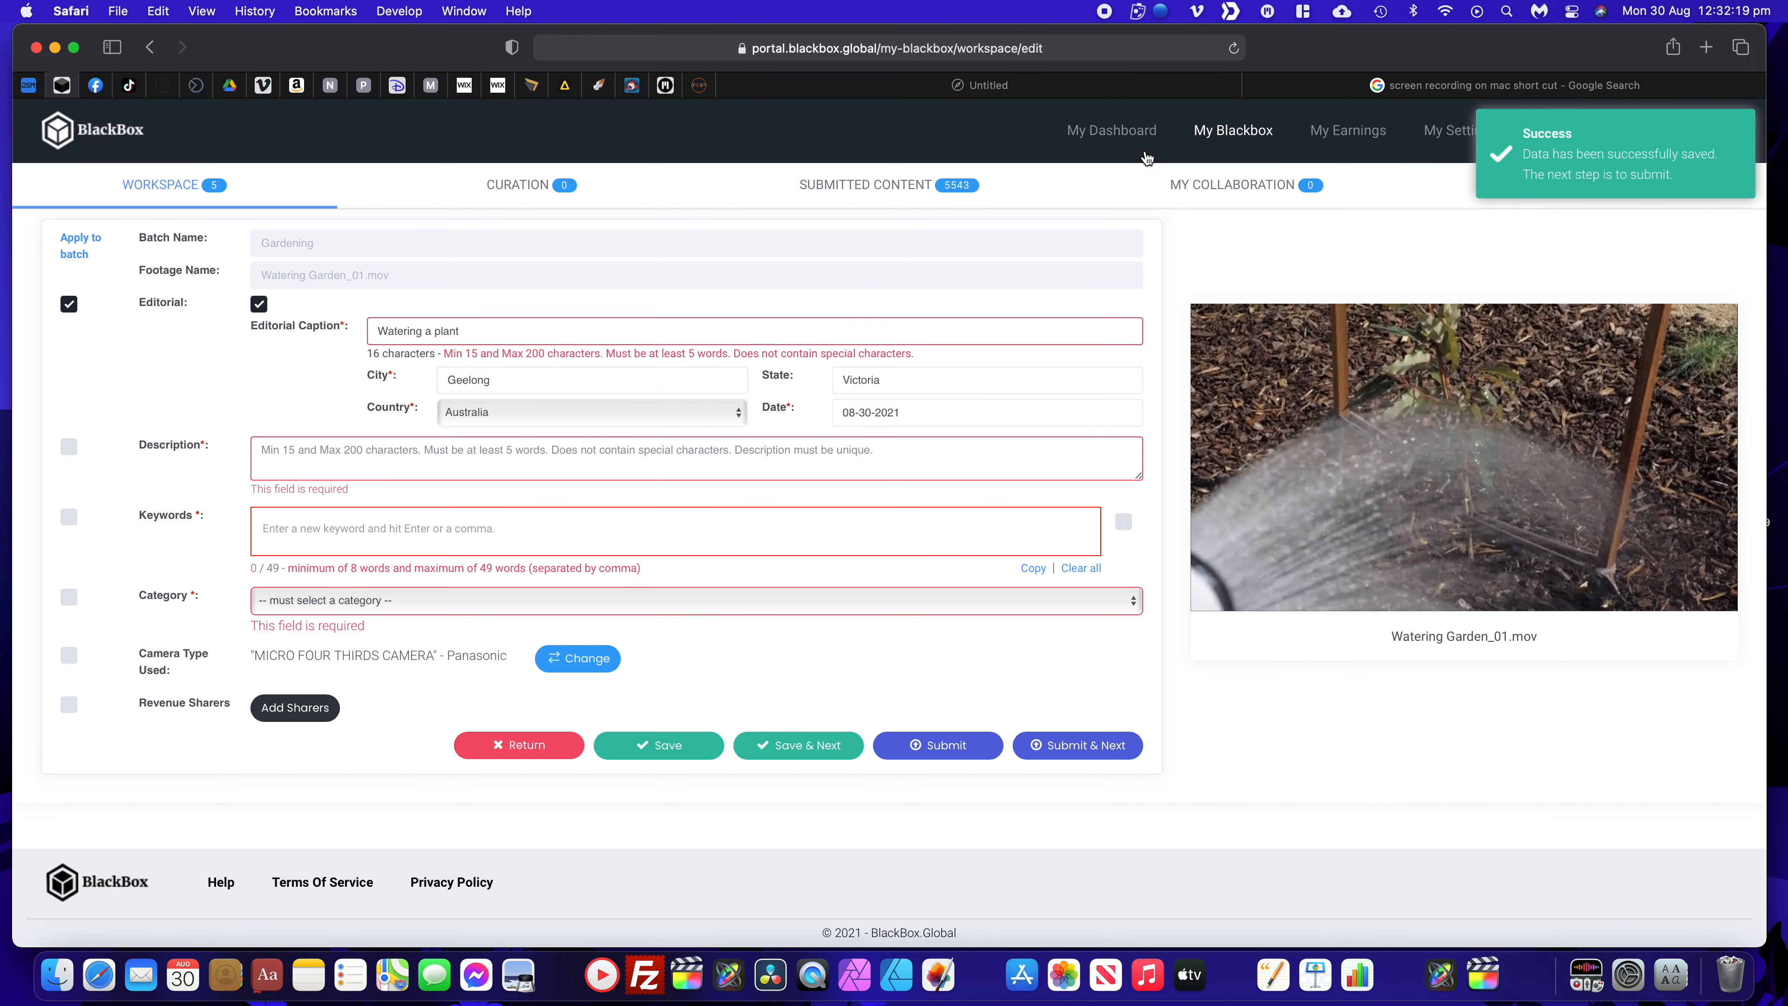
click(516, 747)
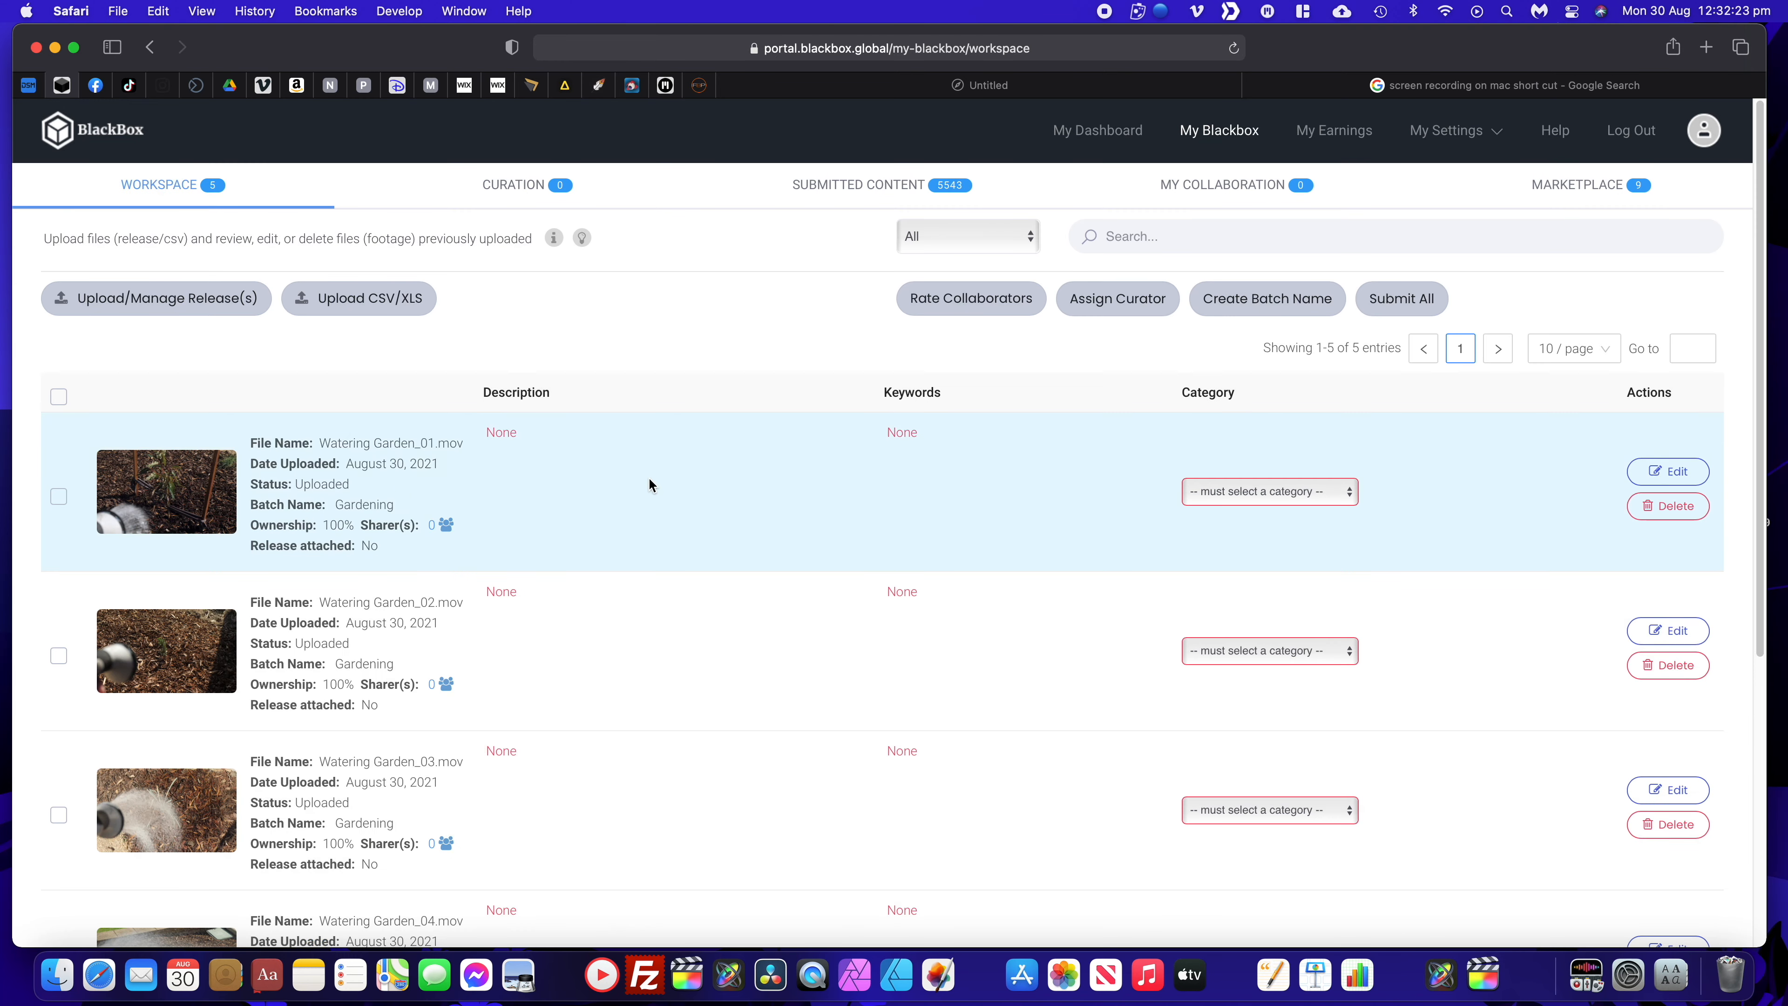
Step: Open the clip Watering Garden_02.mov for editing from the workspace list
scroll(650, 478, down, 2)
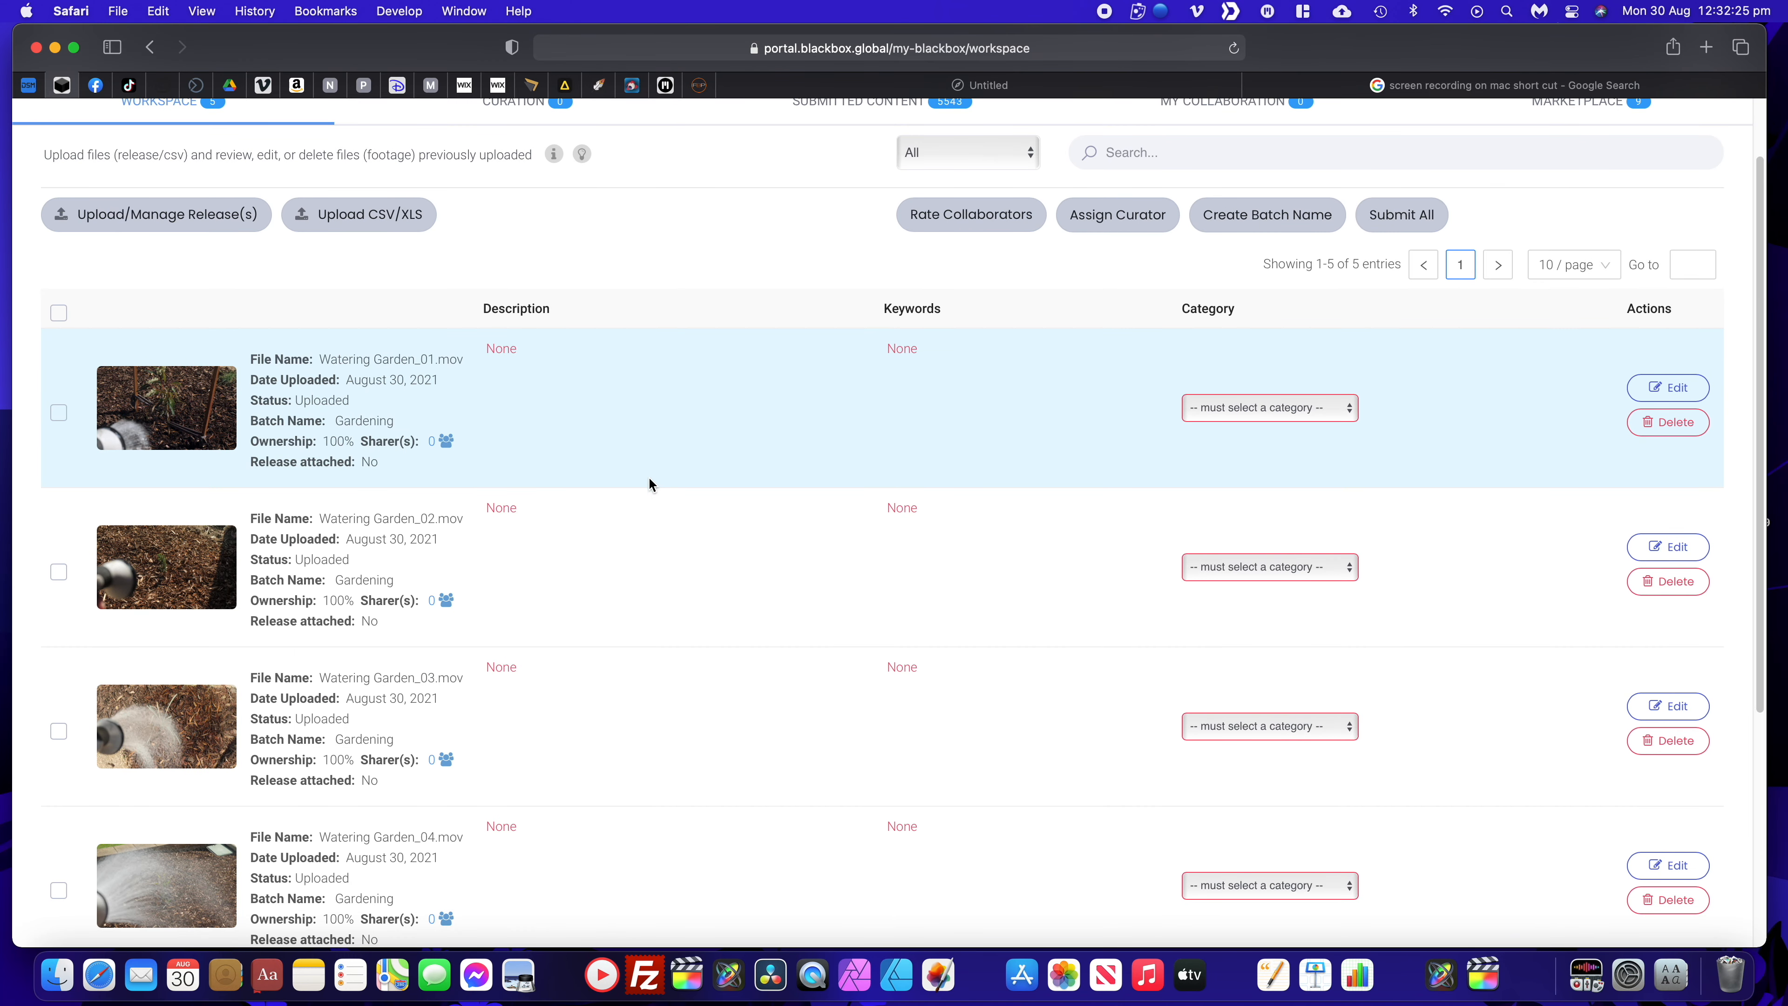
scroll(648, 484, down, 1)
scroll(1618, 508, down, 2)
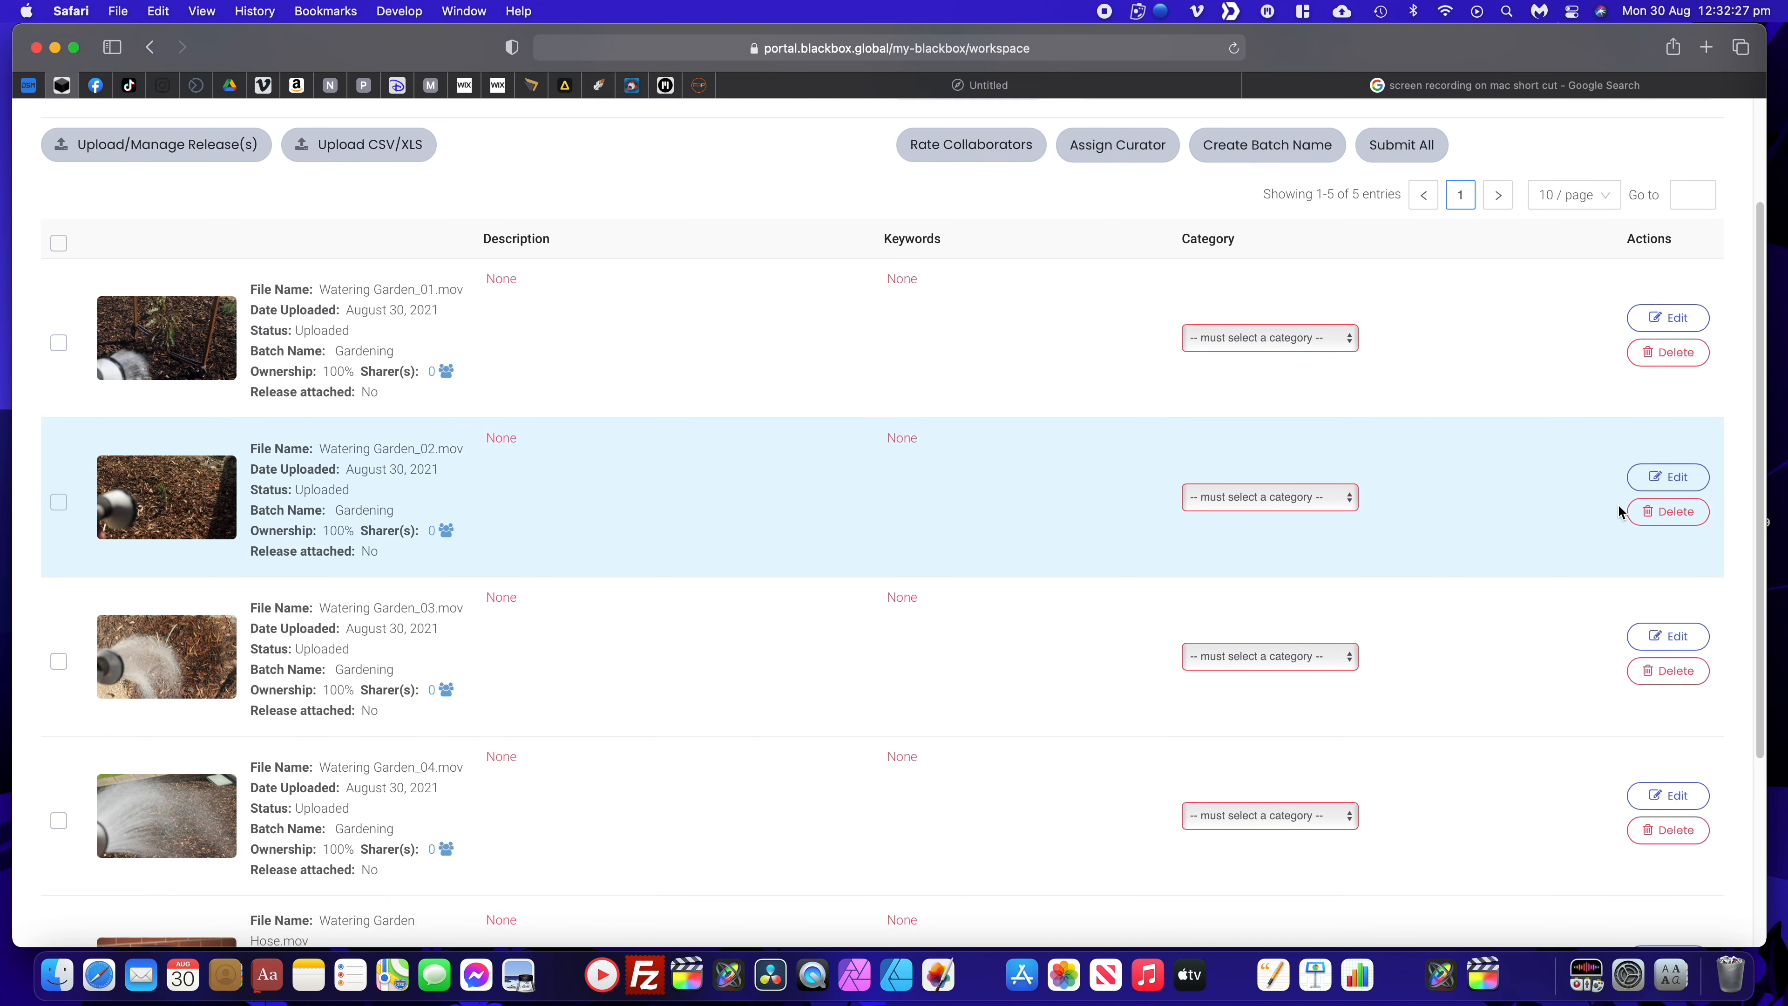
click(1669, 478)
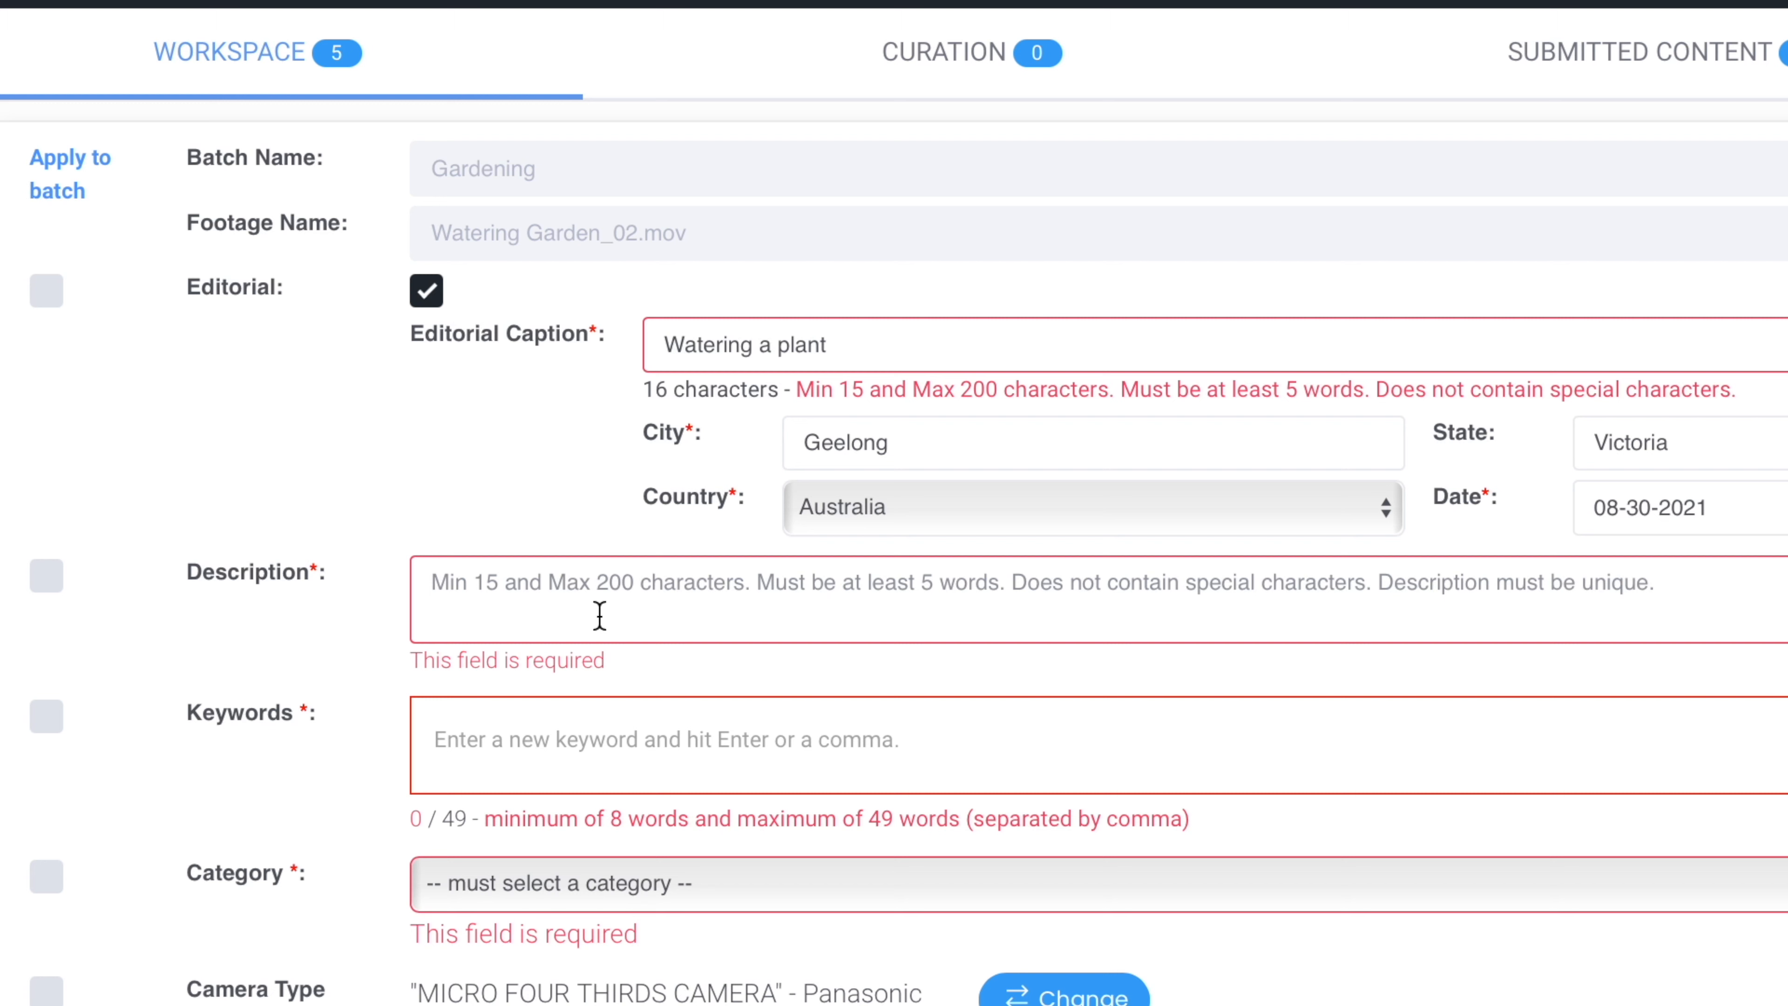
click(48, 577)
click(620, 600)
text(POV)
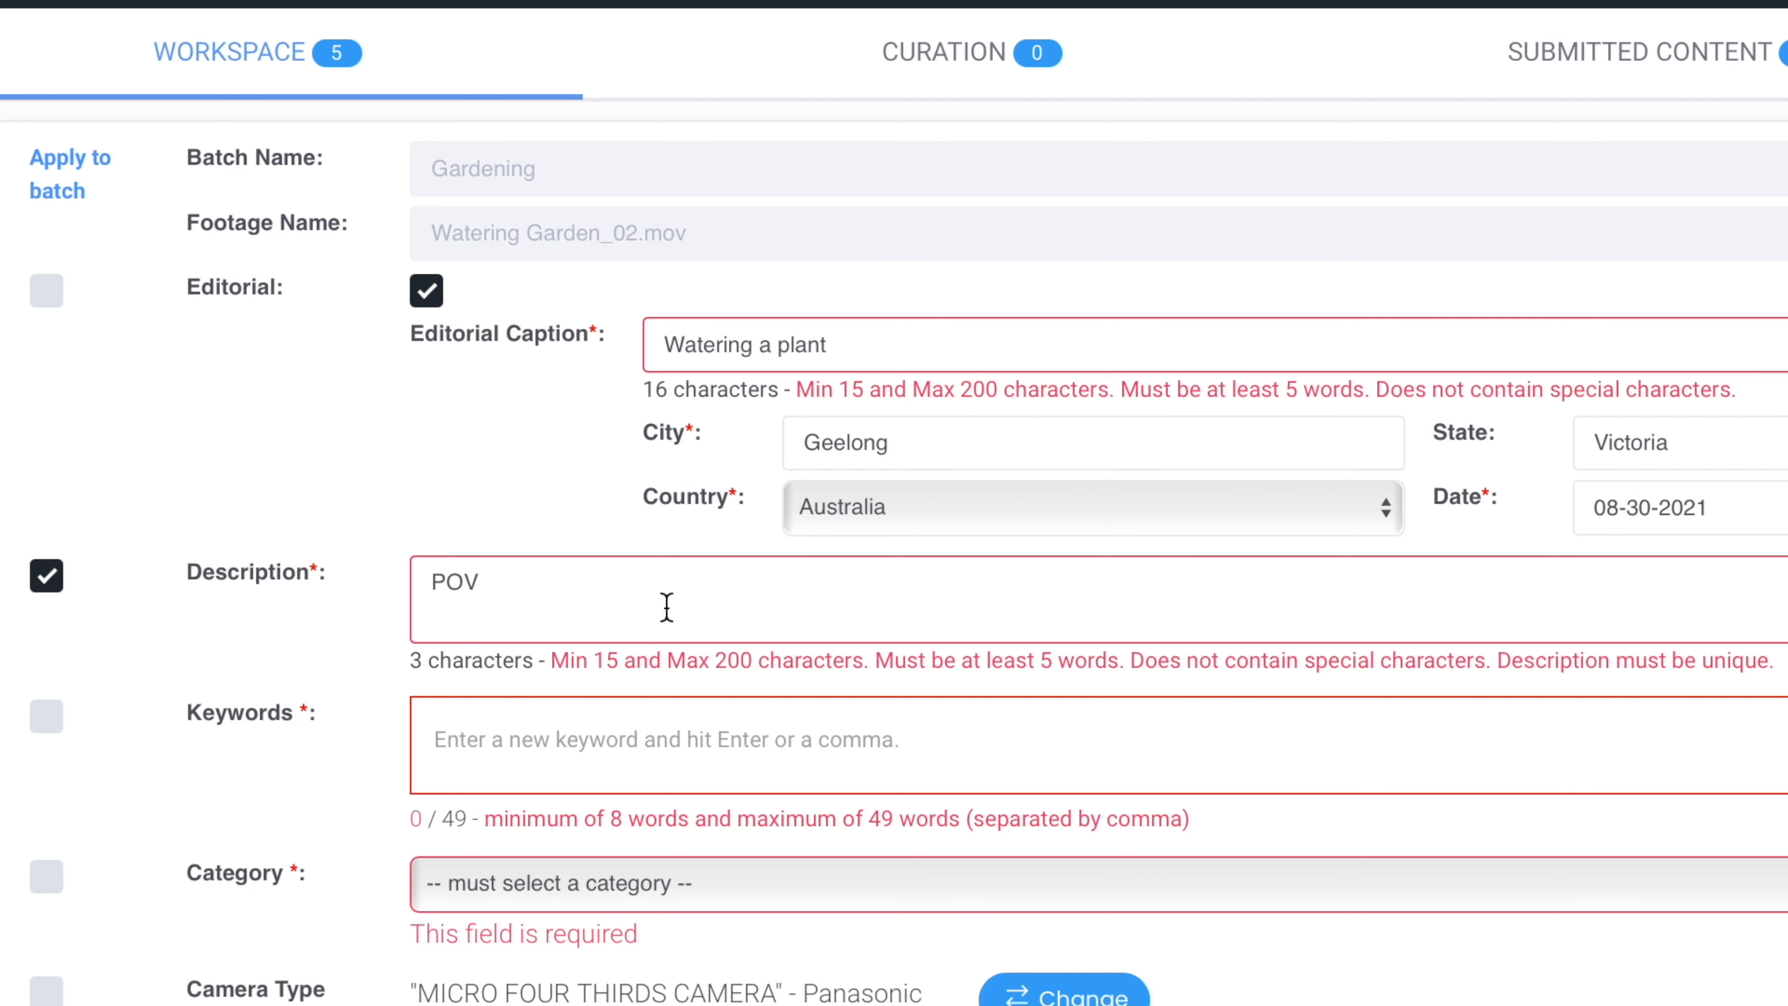
key(ctrl+a)
key(BackSpace)
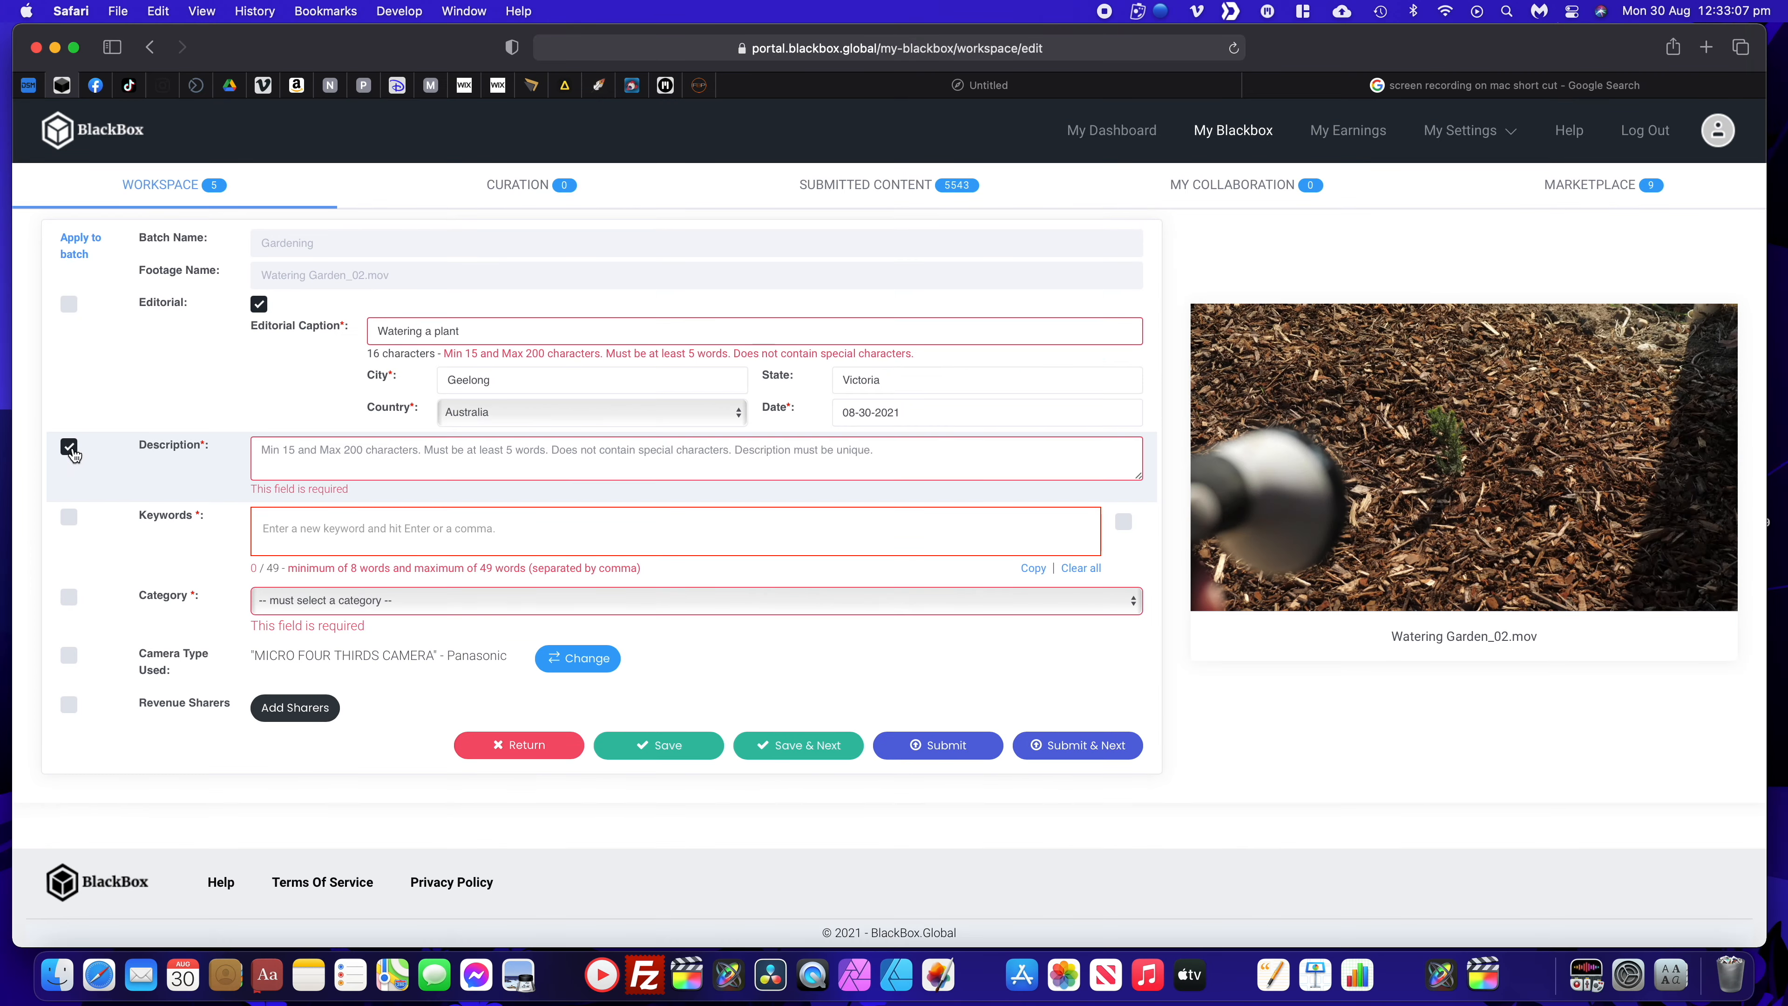
click(46, 576)
Step: Set the keywords to apply to the whole batch and add the keywords "watering" and "water"
click(70, 519)
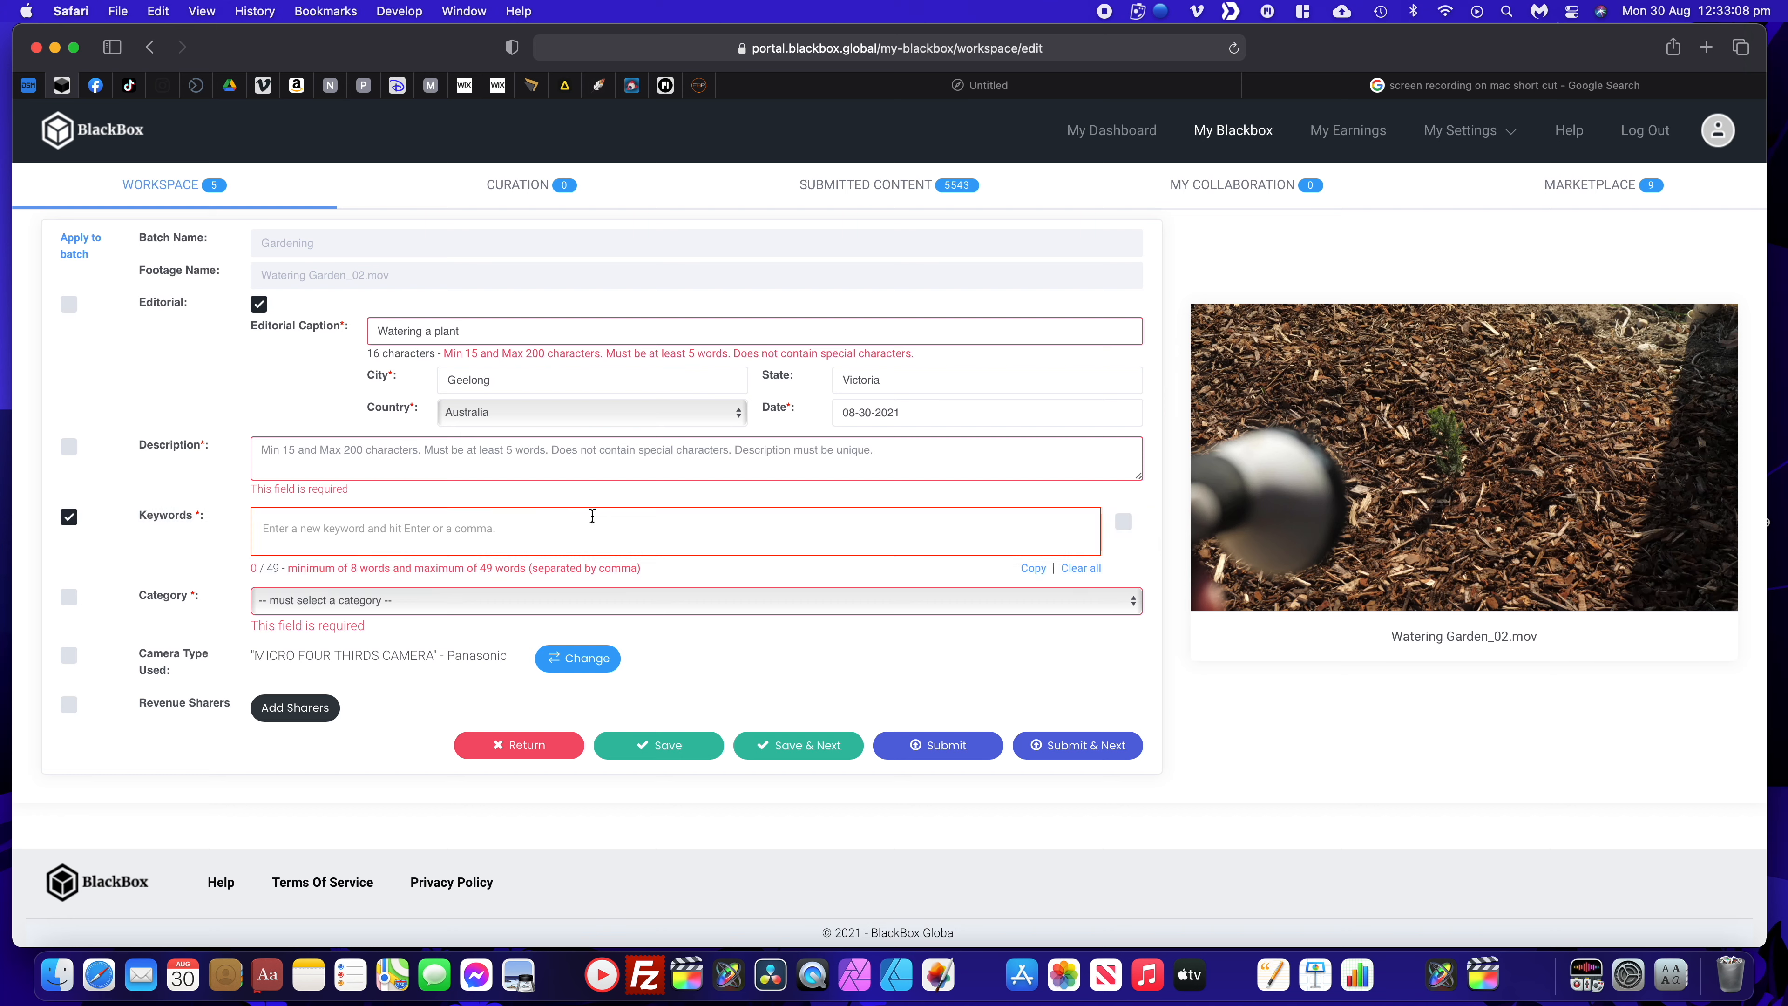
click(498, 535)
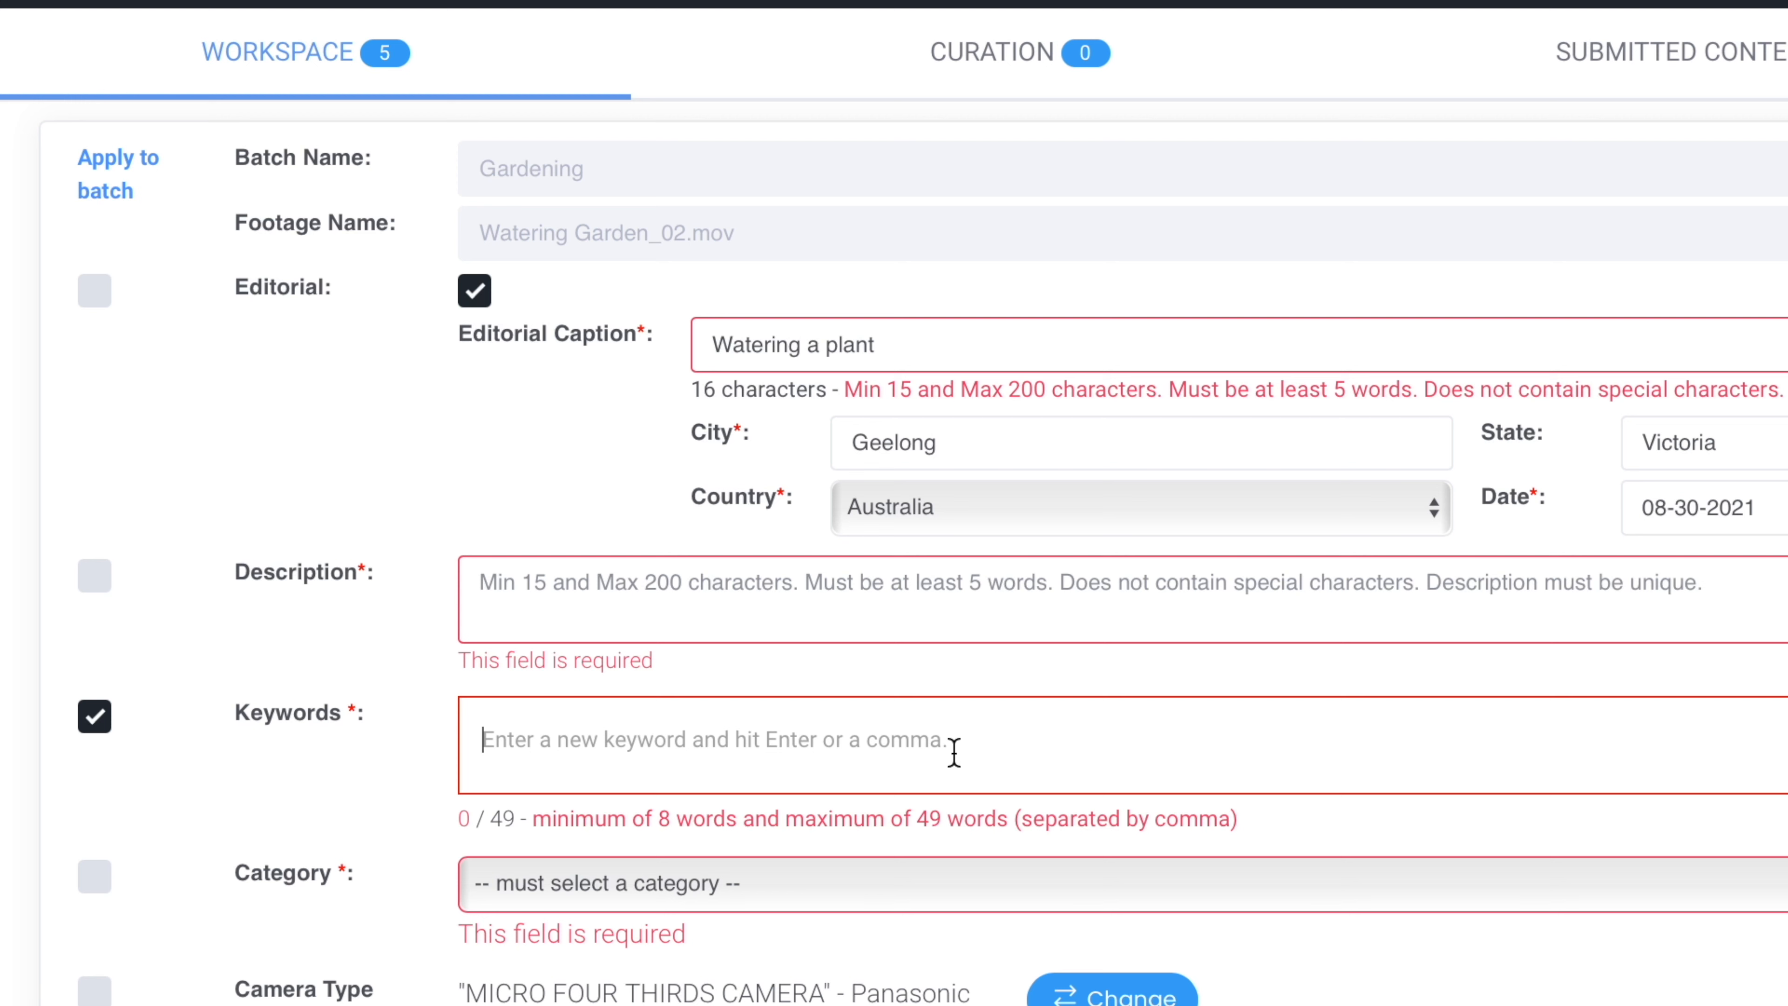
text(wa)
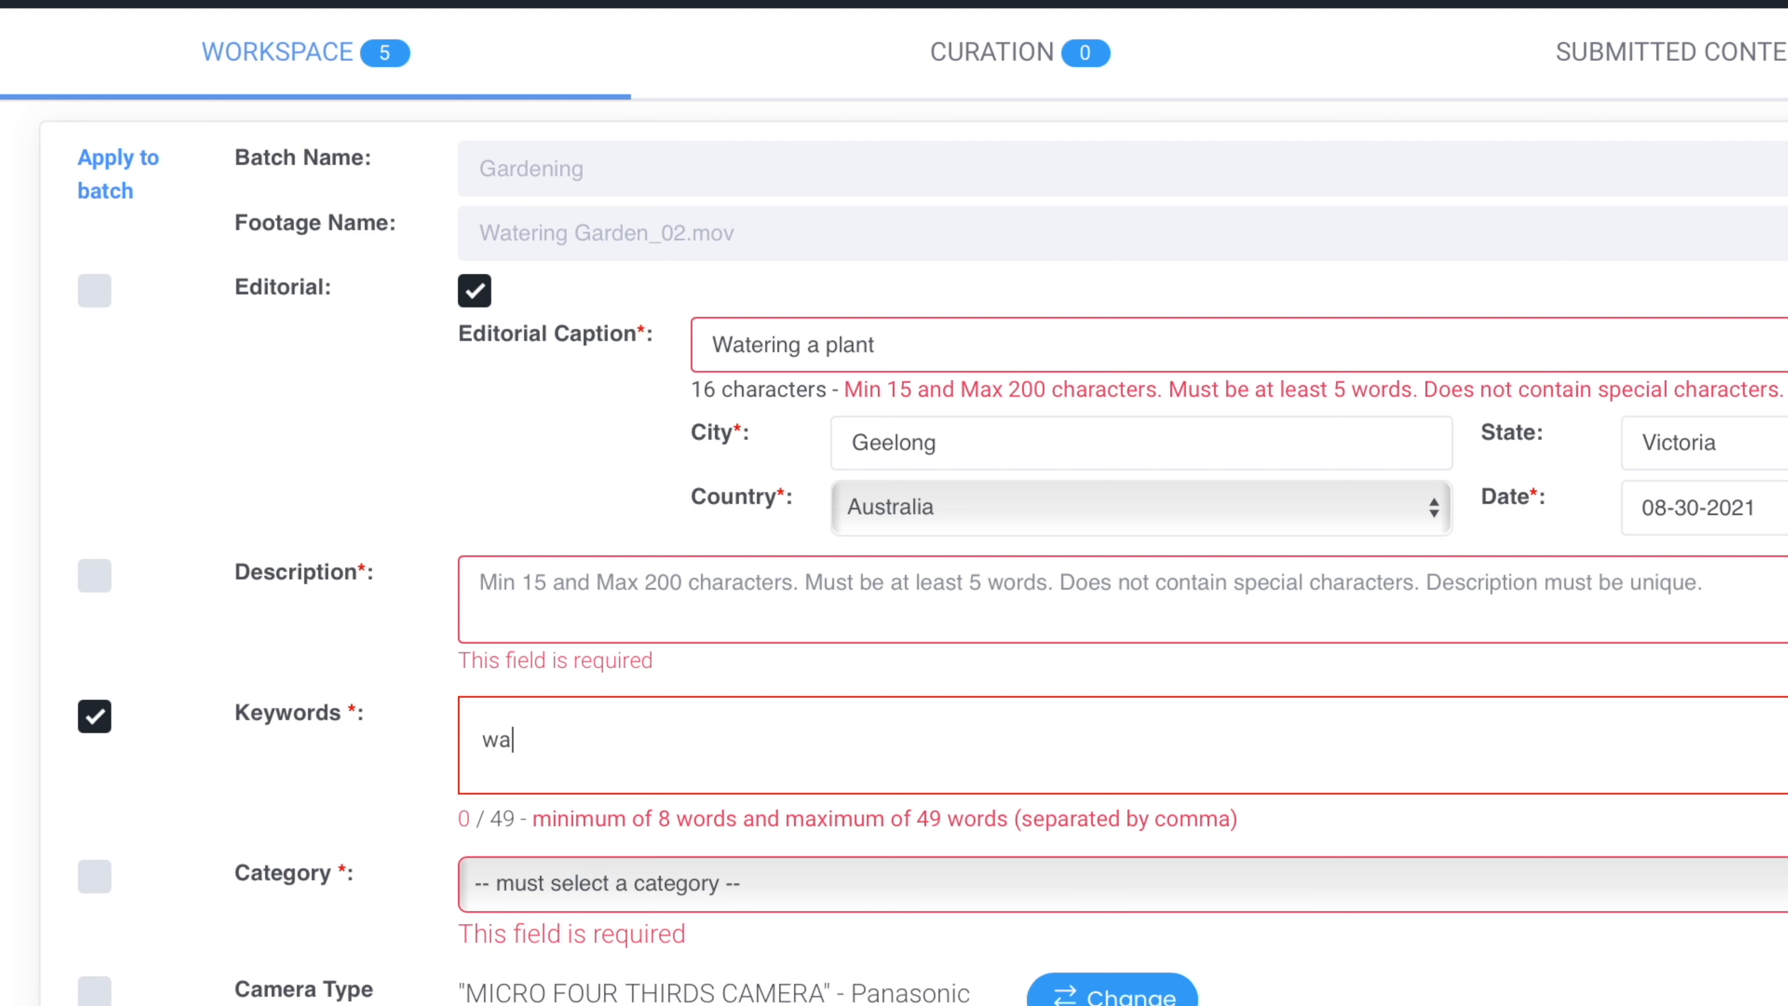
text(tering)
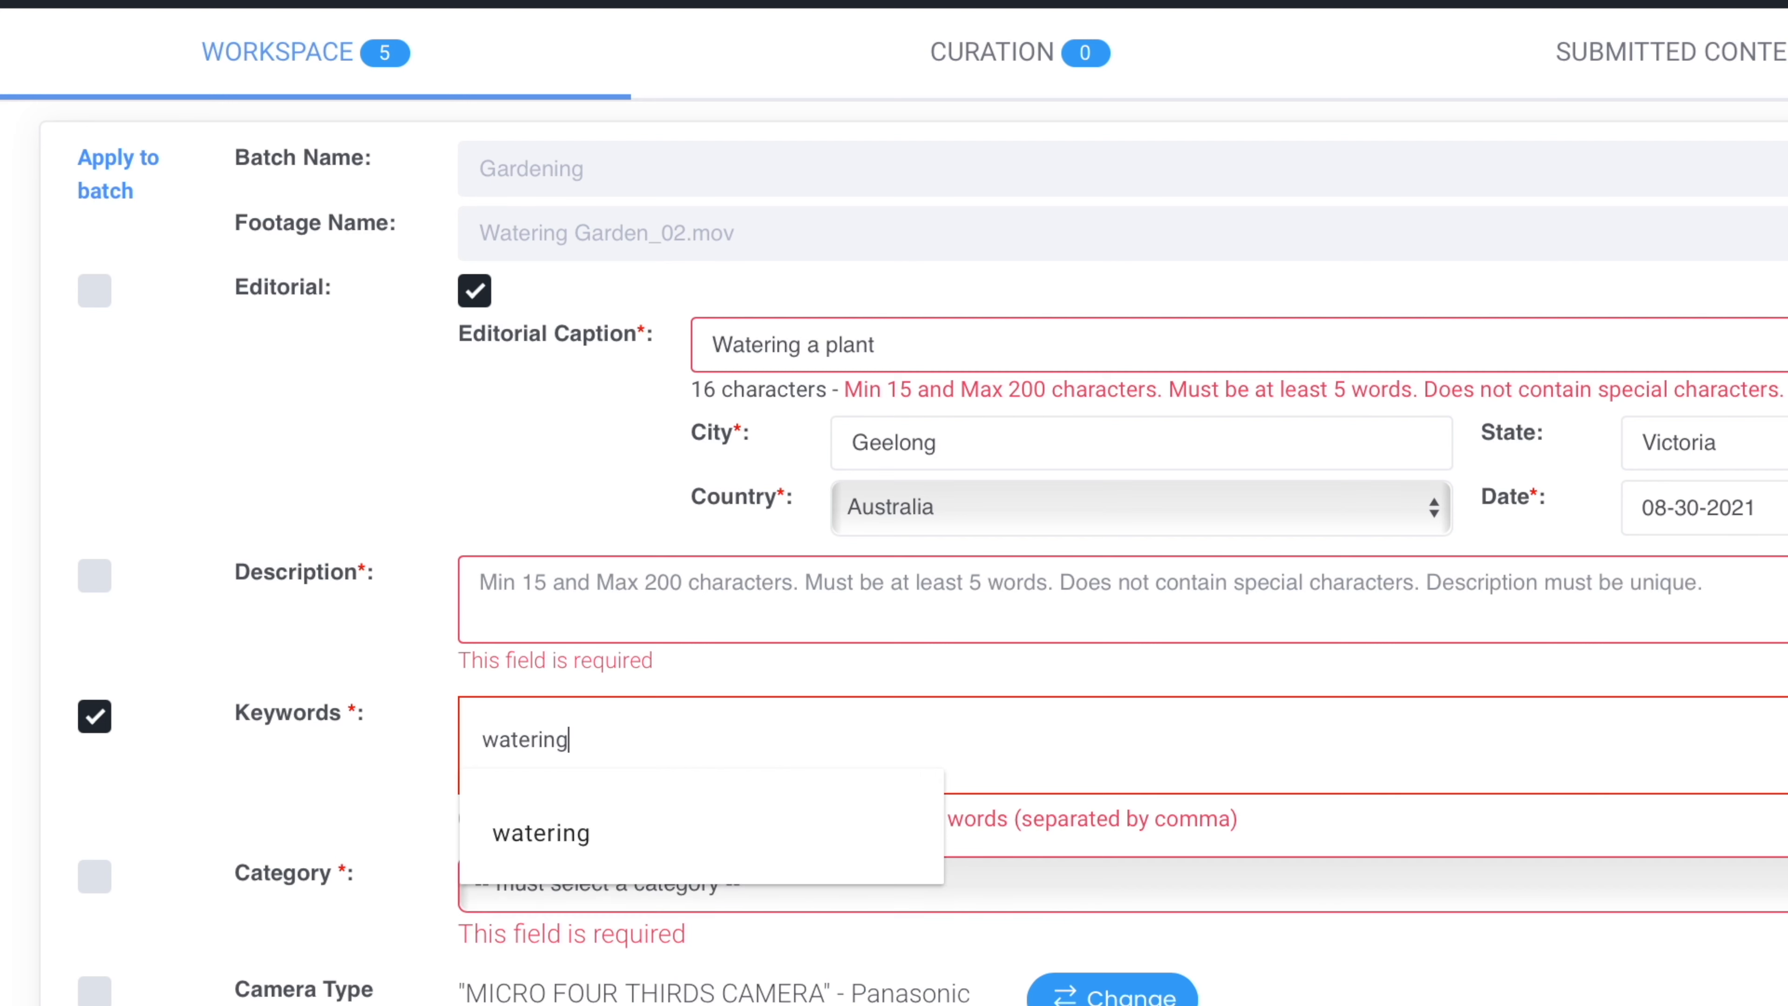
key(Return)
text(water)
key(Return)
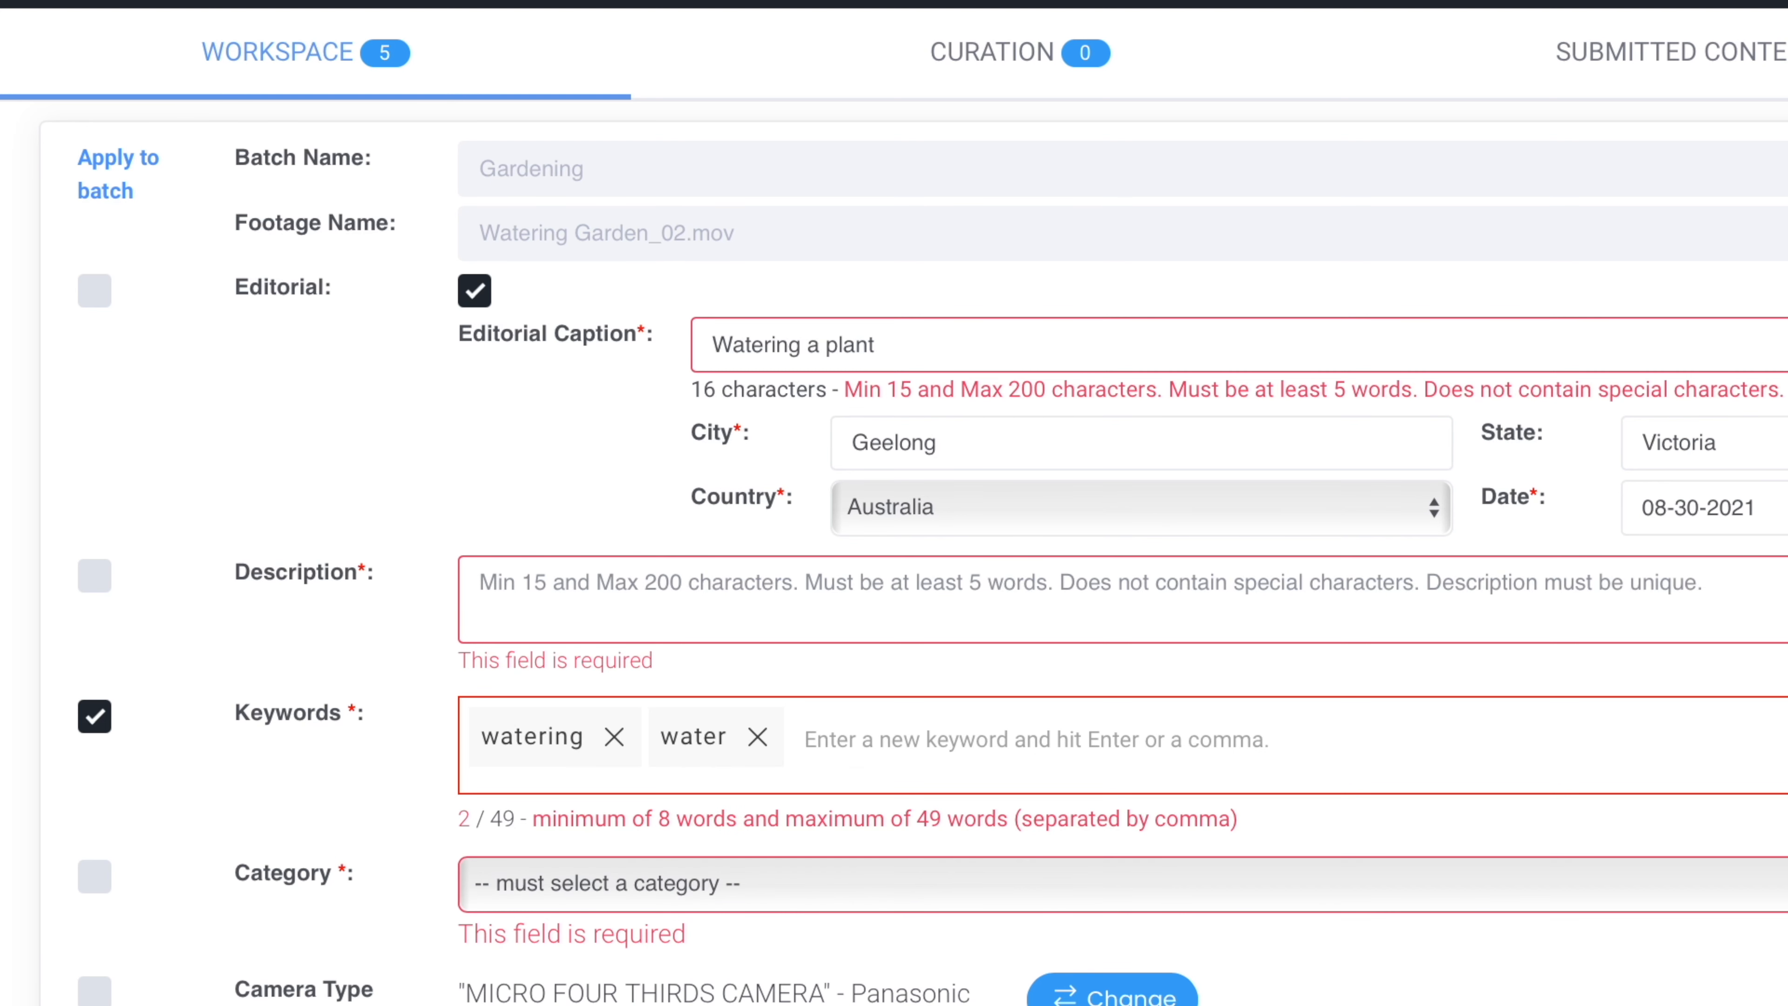
Step: Add the keywords "plant", "garden", "tree" and "green" to the clip
text(pal)
key(BackSpace)
text(lant)
key(Return)
text(garden)
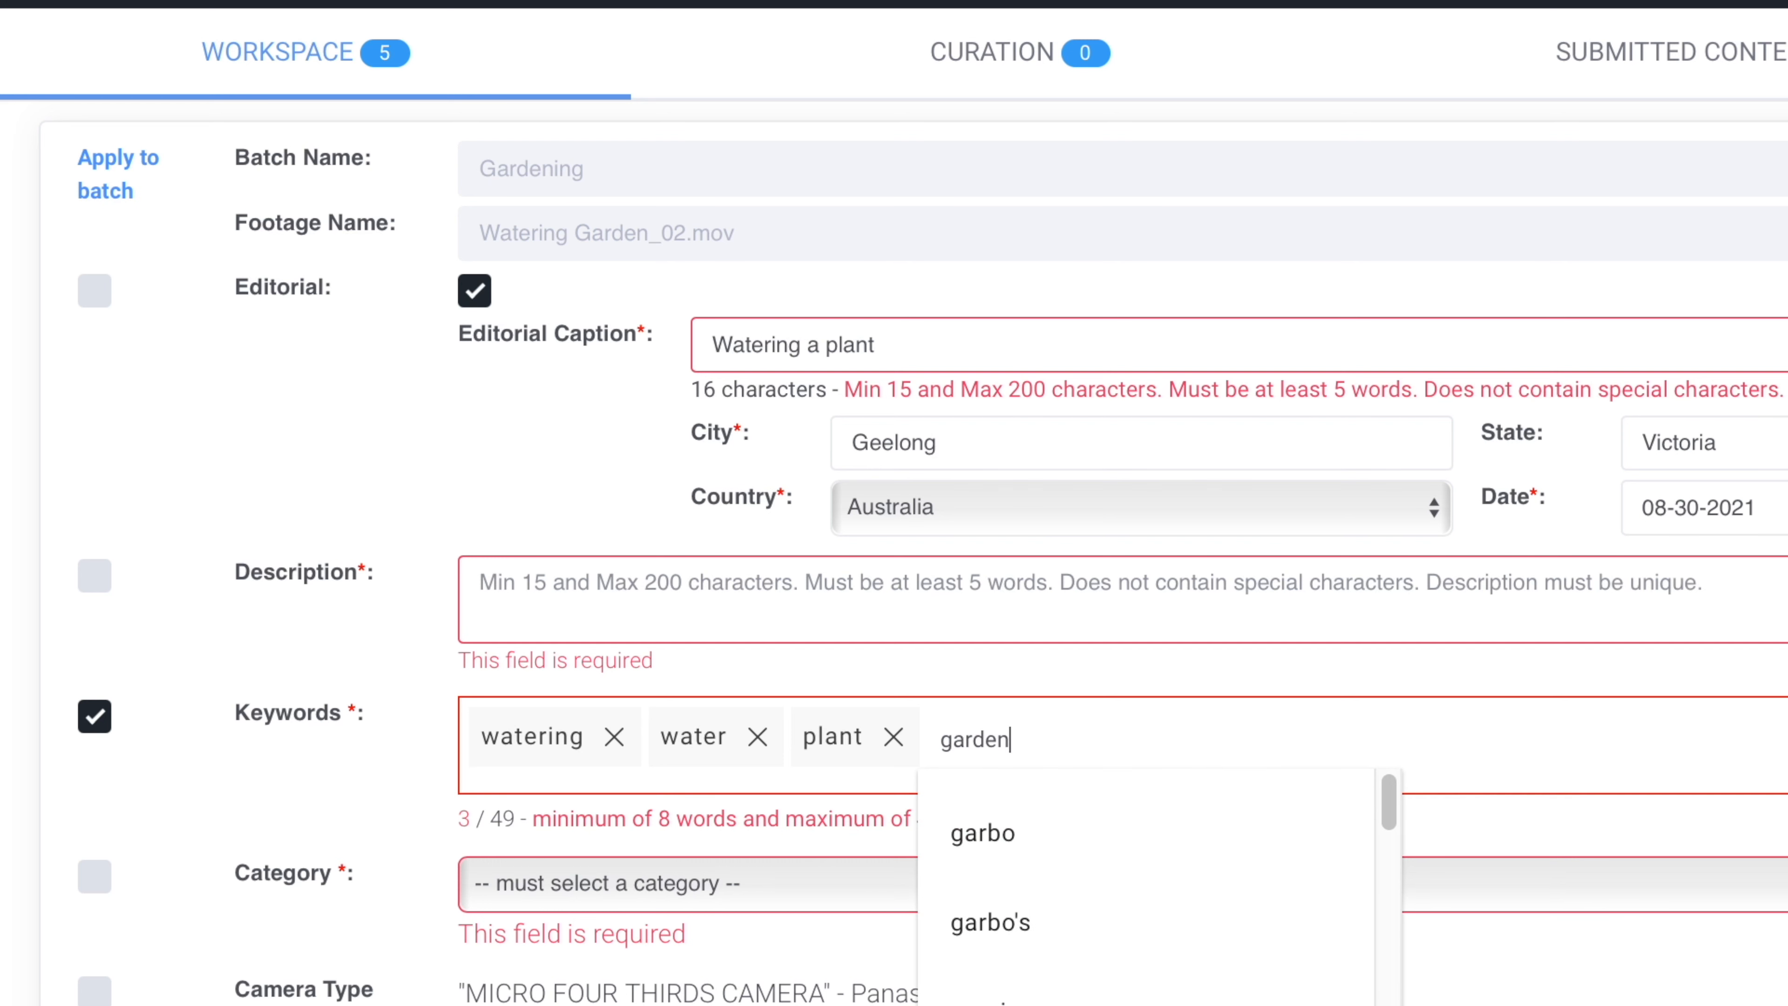
key(Return)
text(tree)
key(Return)
text(green)
key(Return)
Step: Add the keywords "bark" and "softfall", and save the keywords to every clip in the Gardening batch
text(bark)
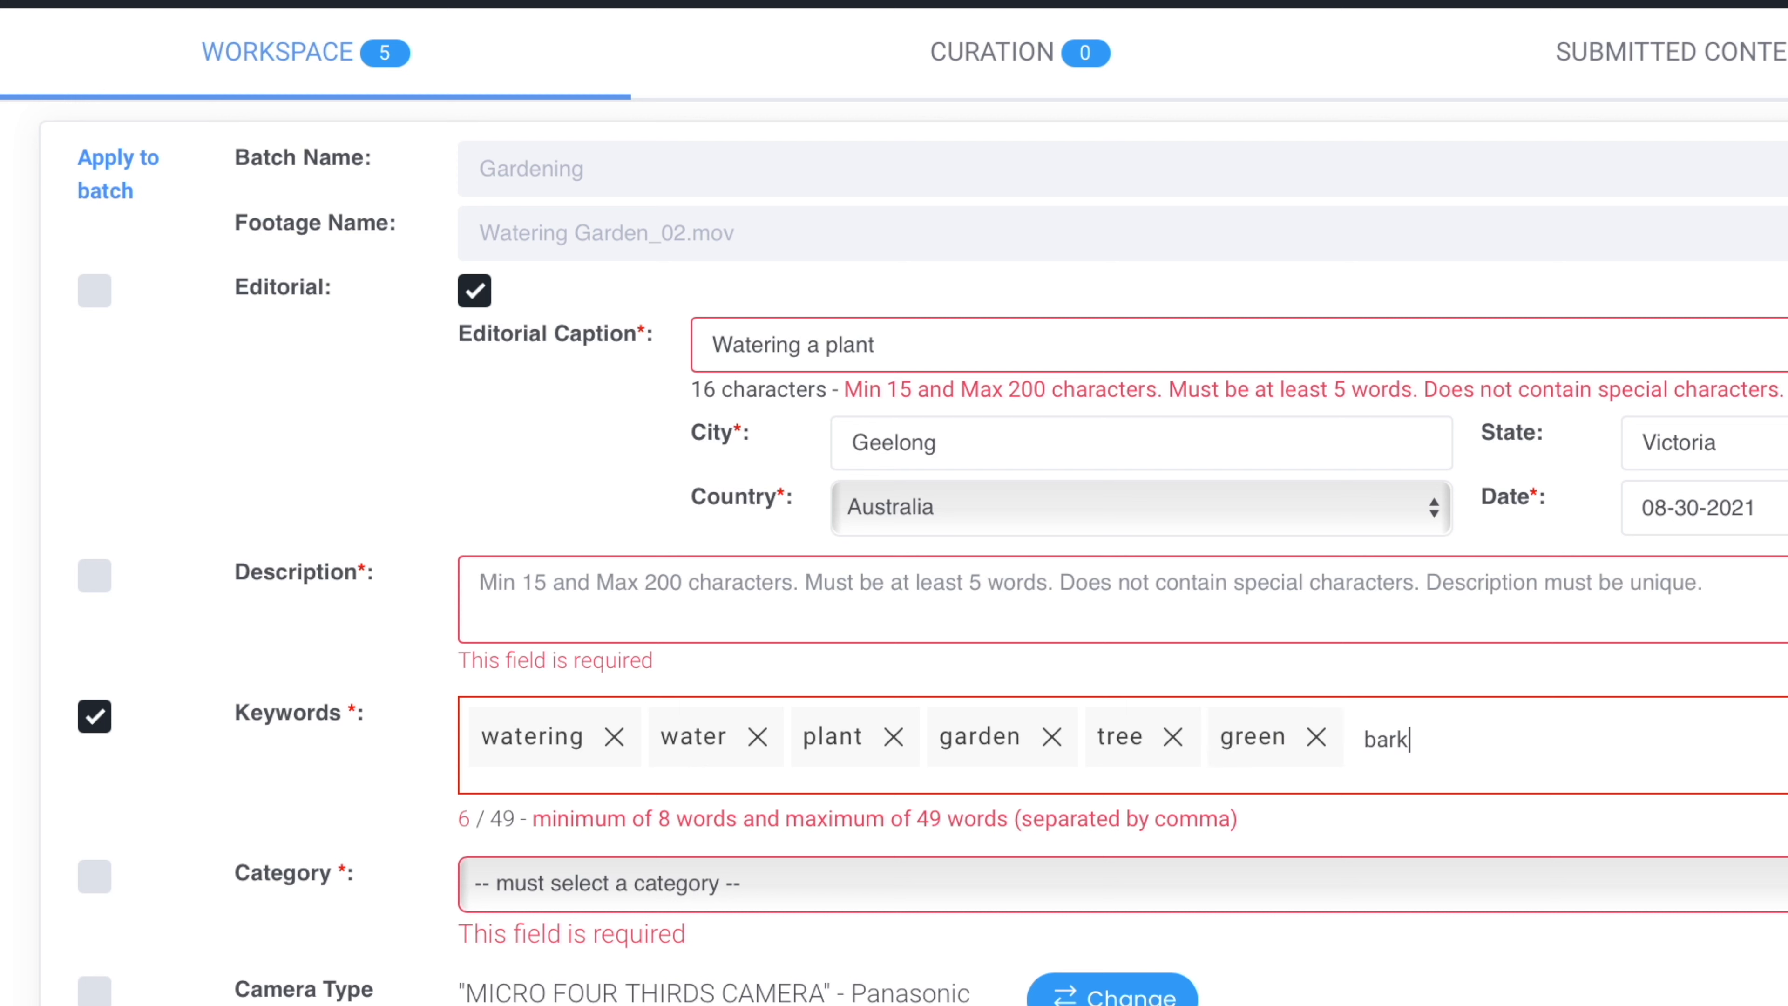
key(Return)
text(s)
text(oftw)
key(BackSpace)
text(fall)
key(Return)
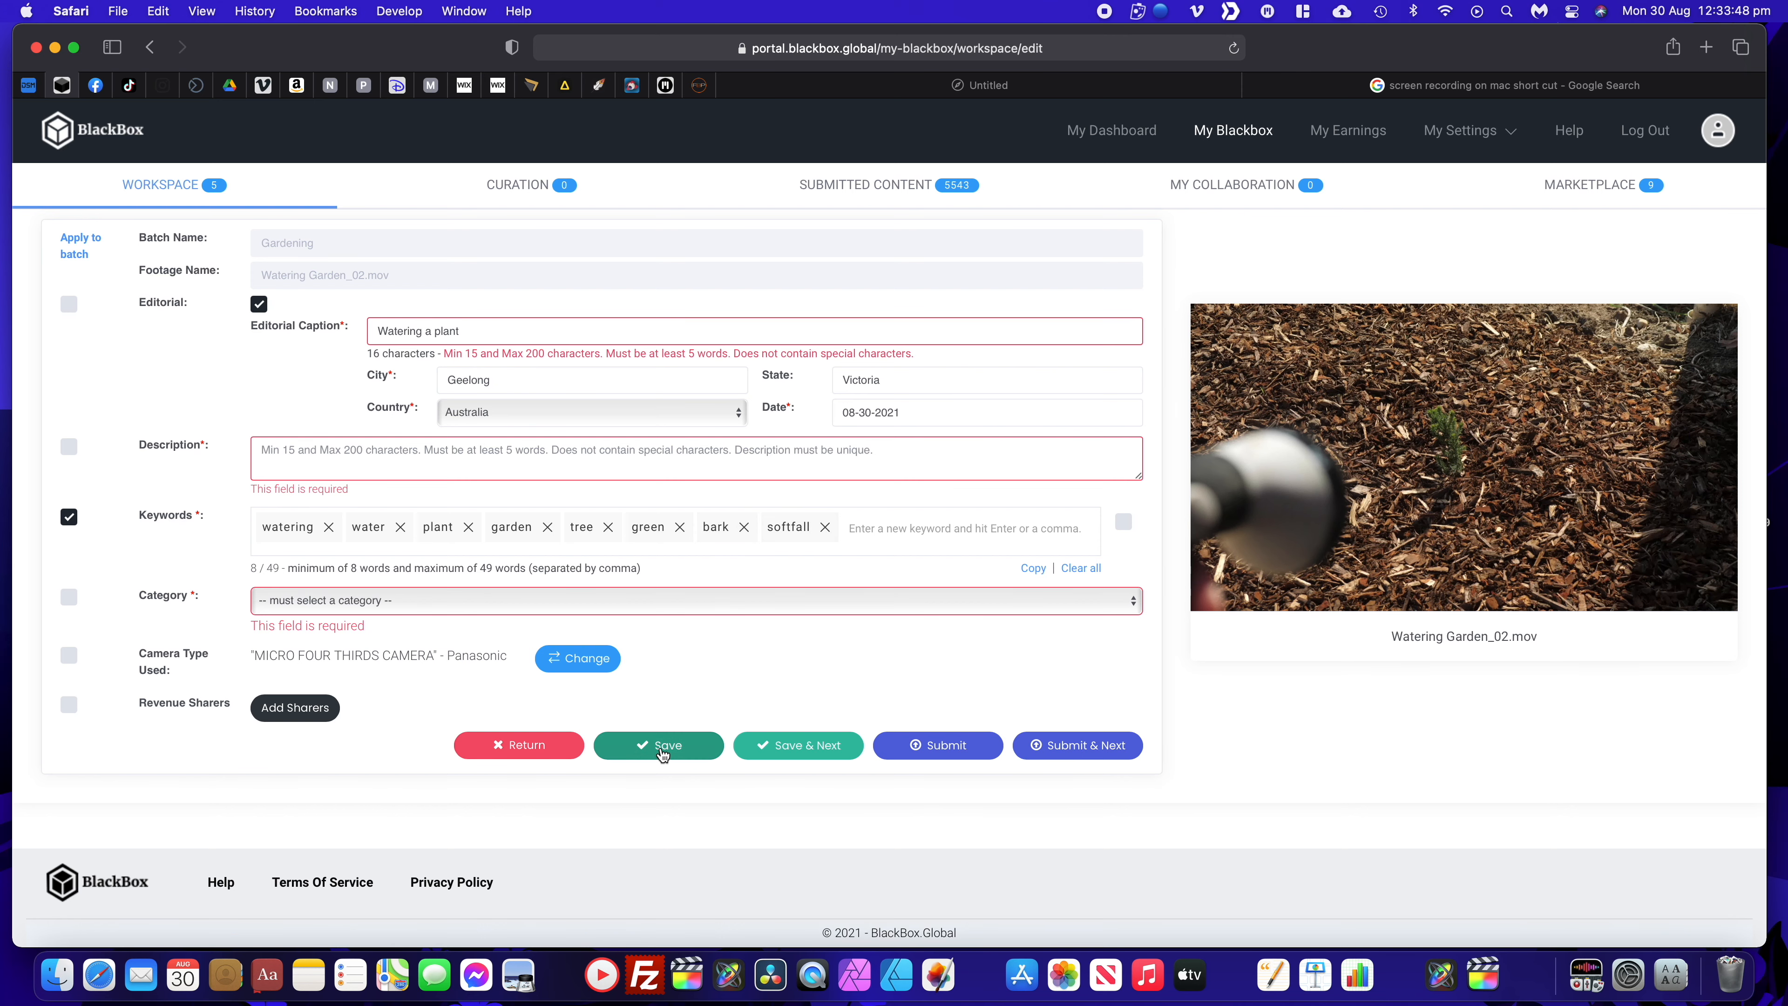
click(674, 740)
click(969, 341)
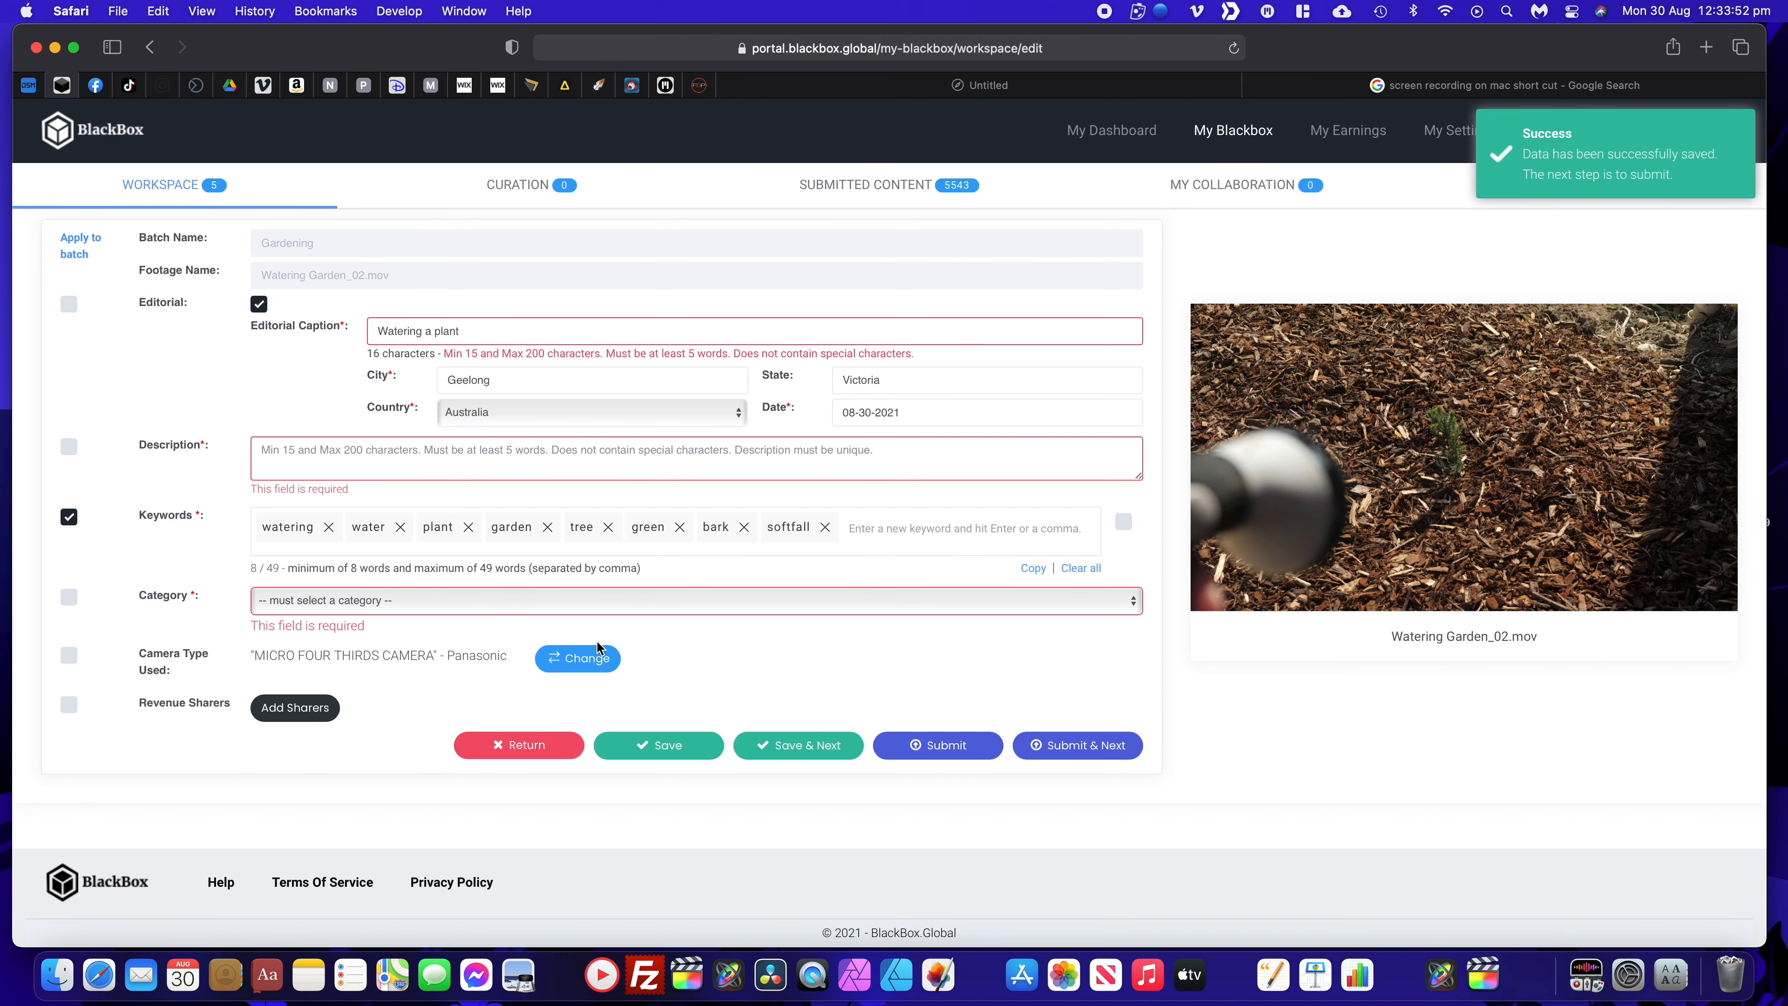
Step: Return to the workspace list and check the keywords of the clips in the Gardening batch
click(508, 745)
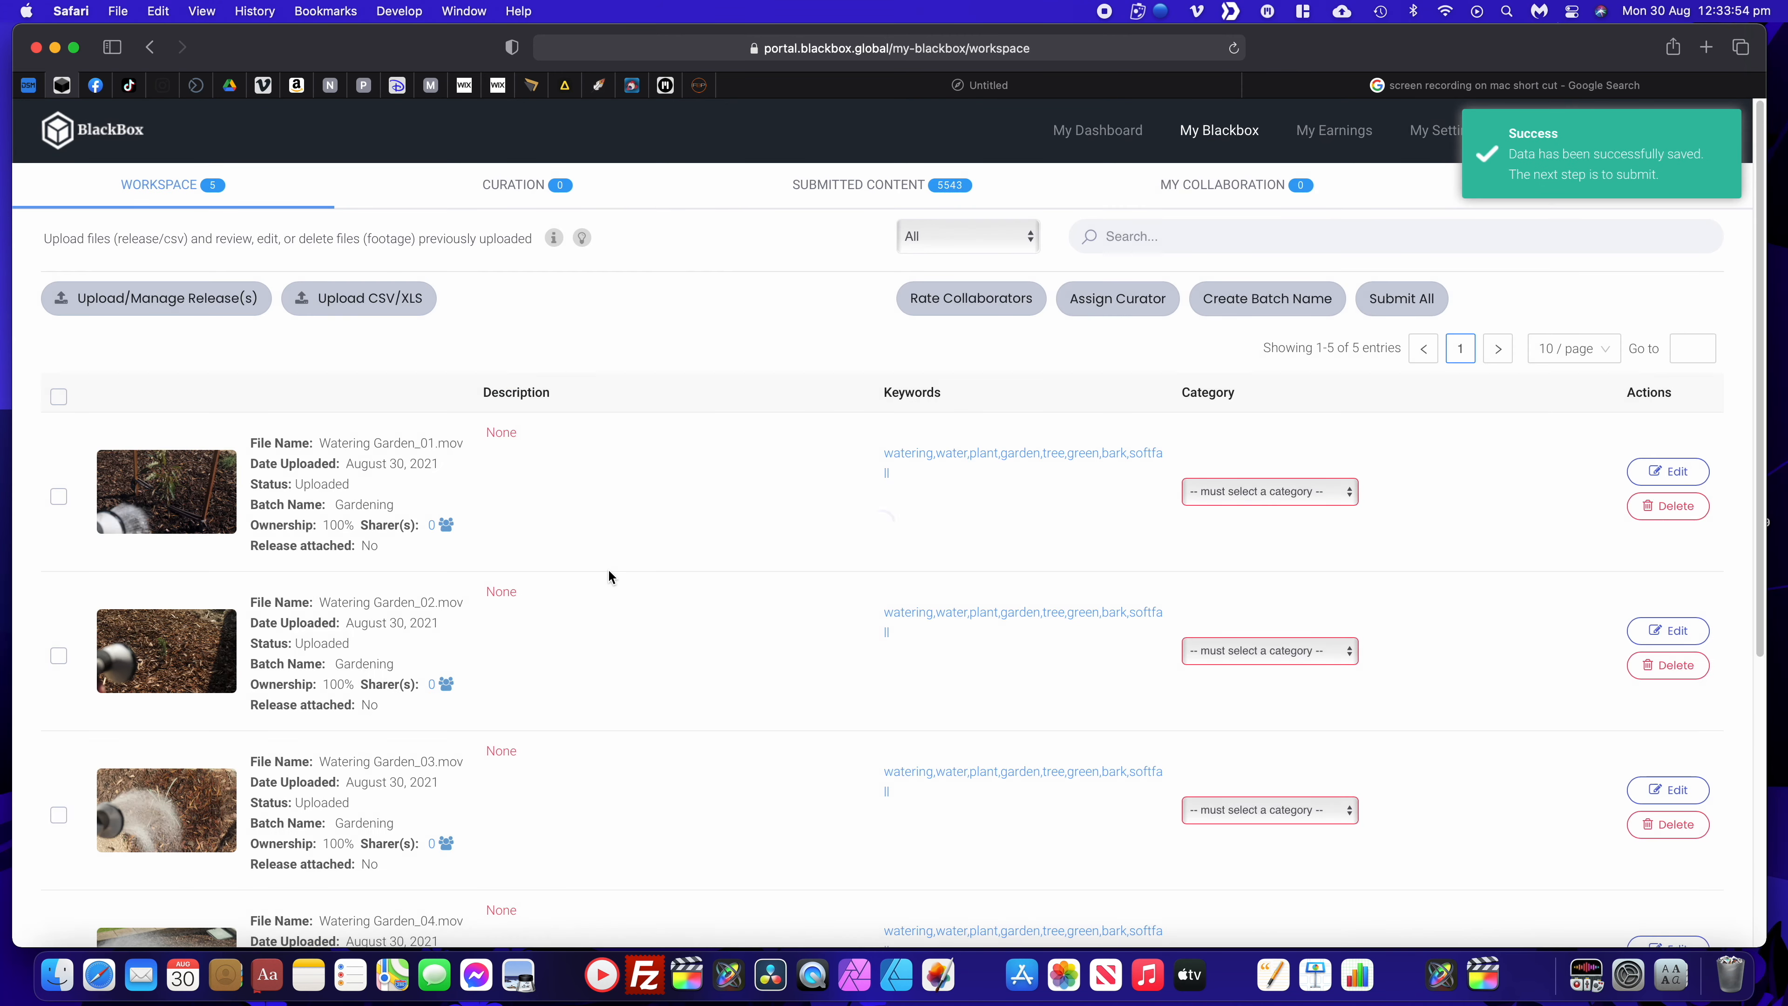
scroll(608, 569, down, 1)
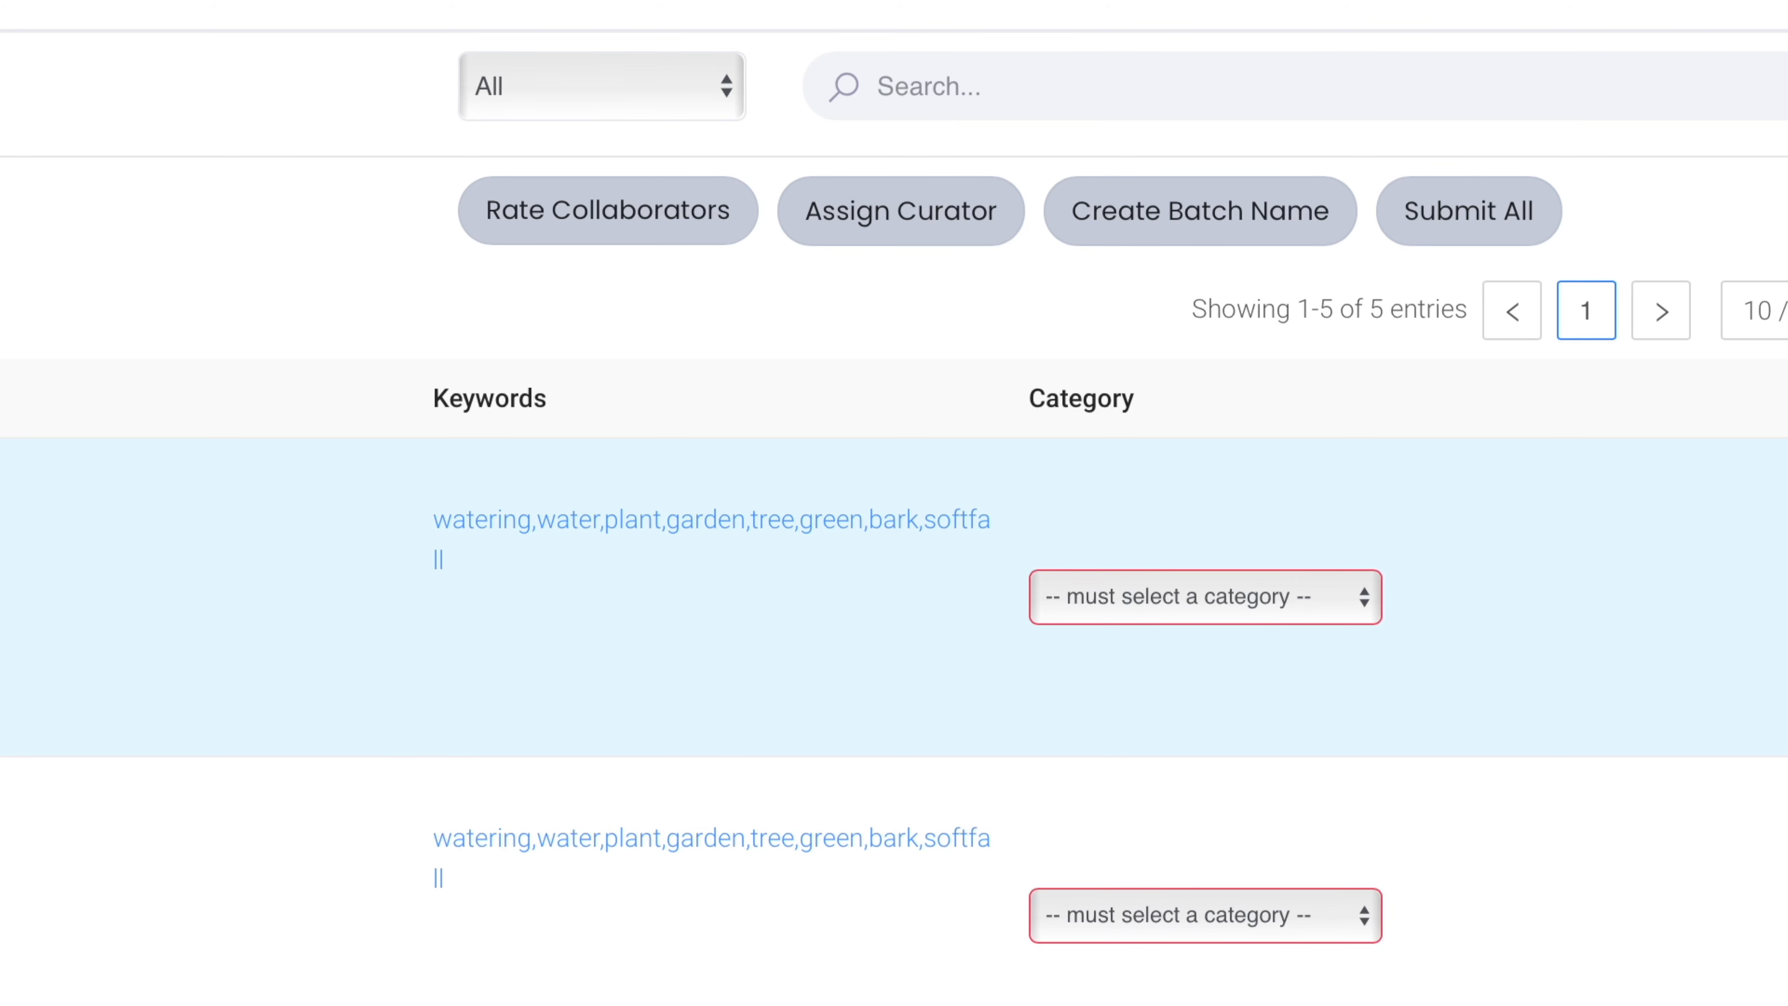
scroll(894, 979, down, 1)
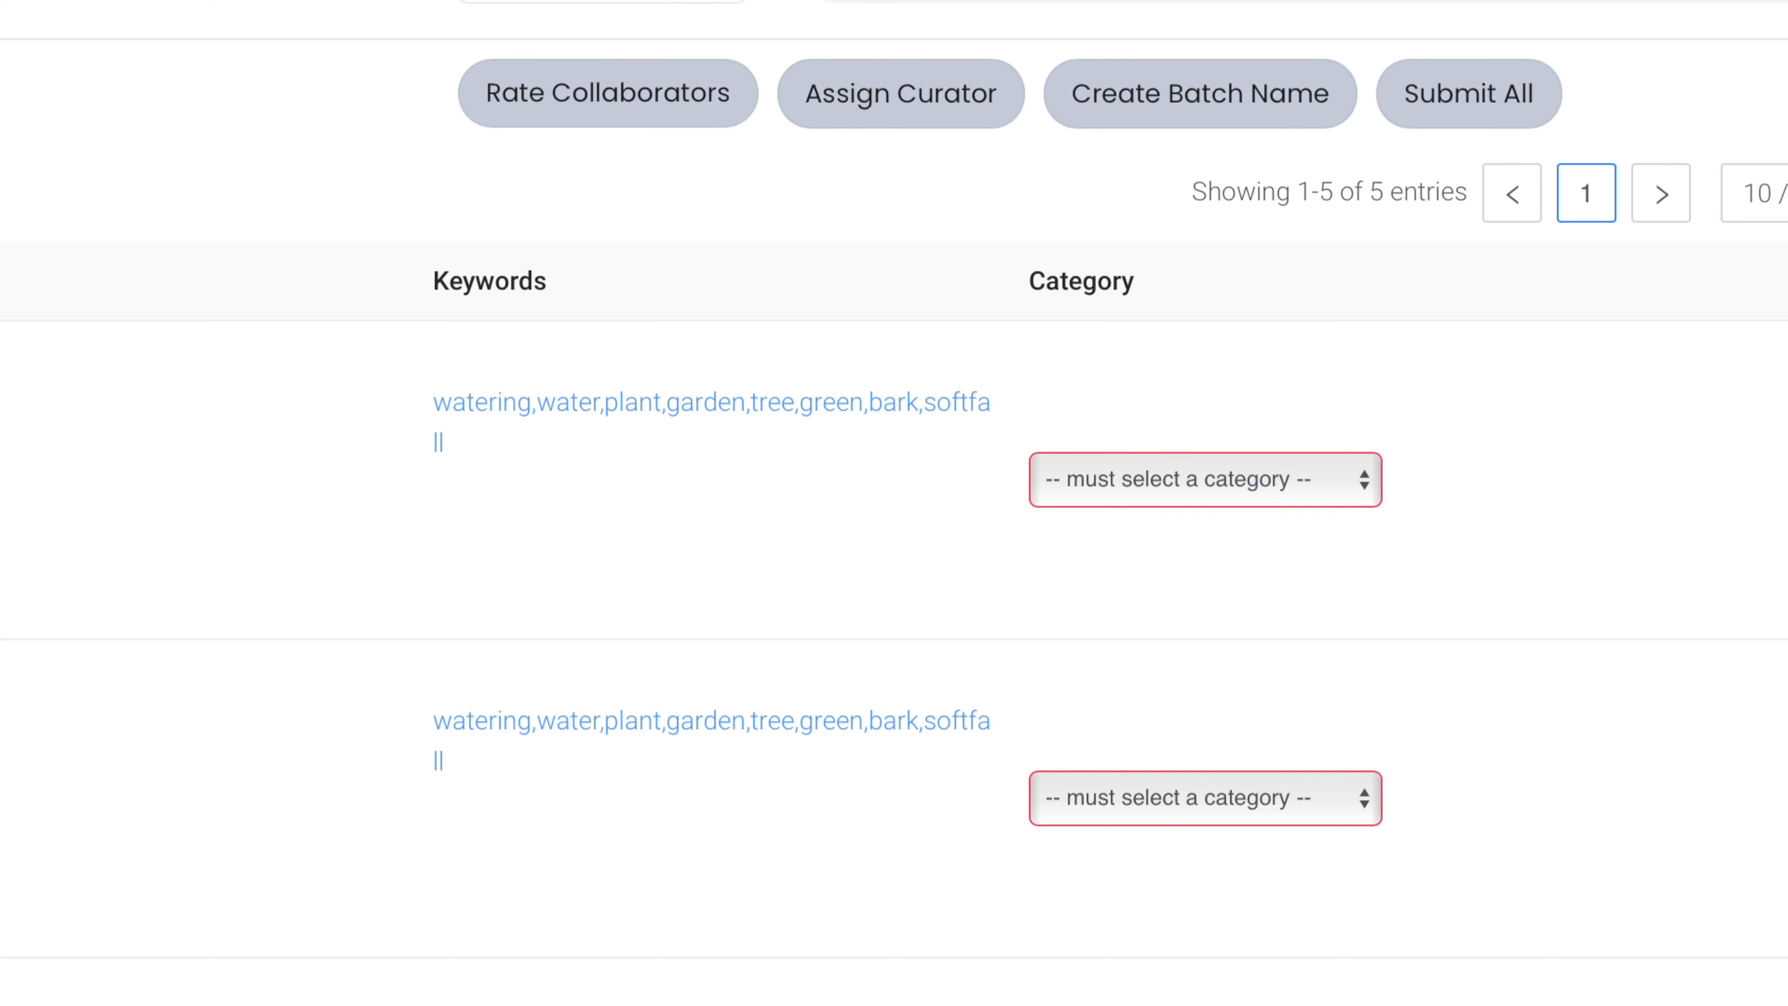
scroll(894, 503, down, 4)
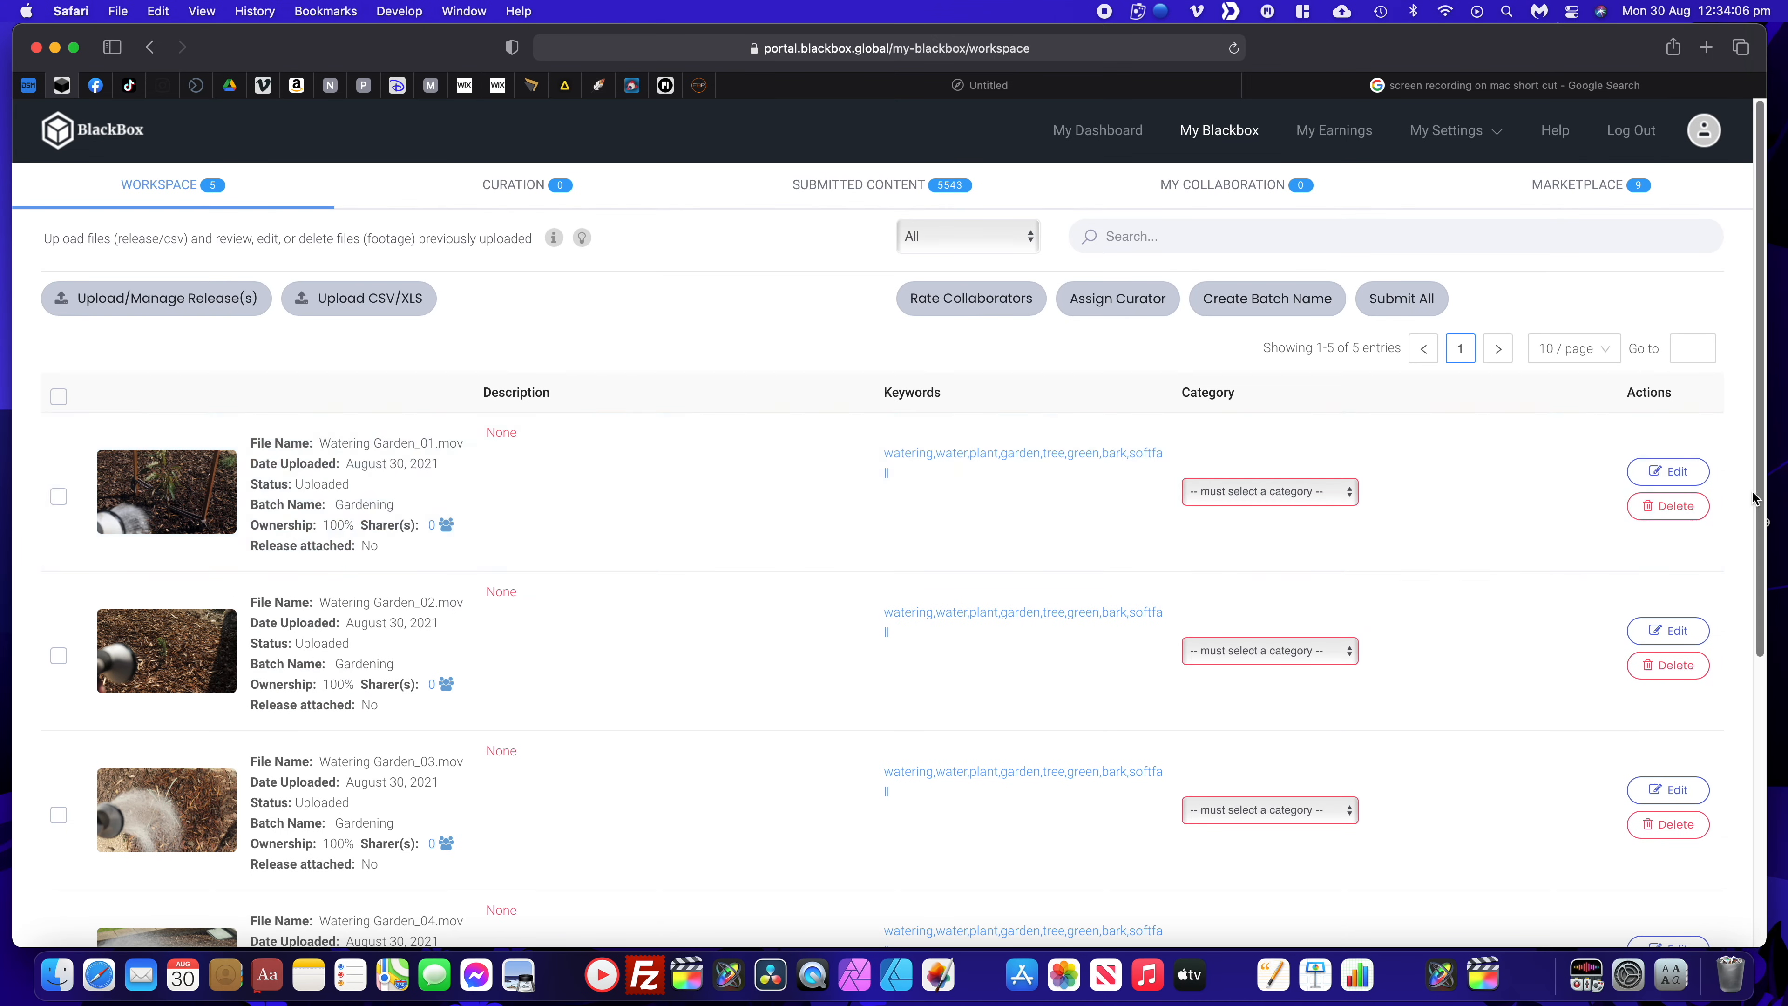
Step: Open Watering Garden_01.mov for editing and set the category to Nature, marked to apply to the whole batch
click(1667, 471)
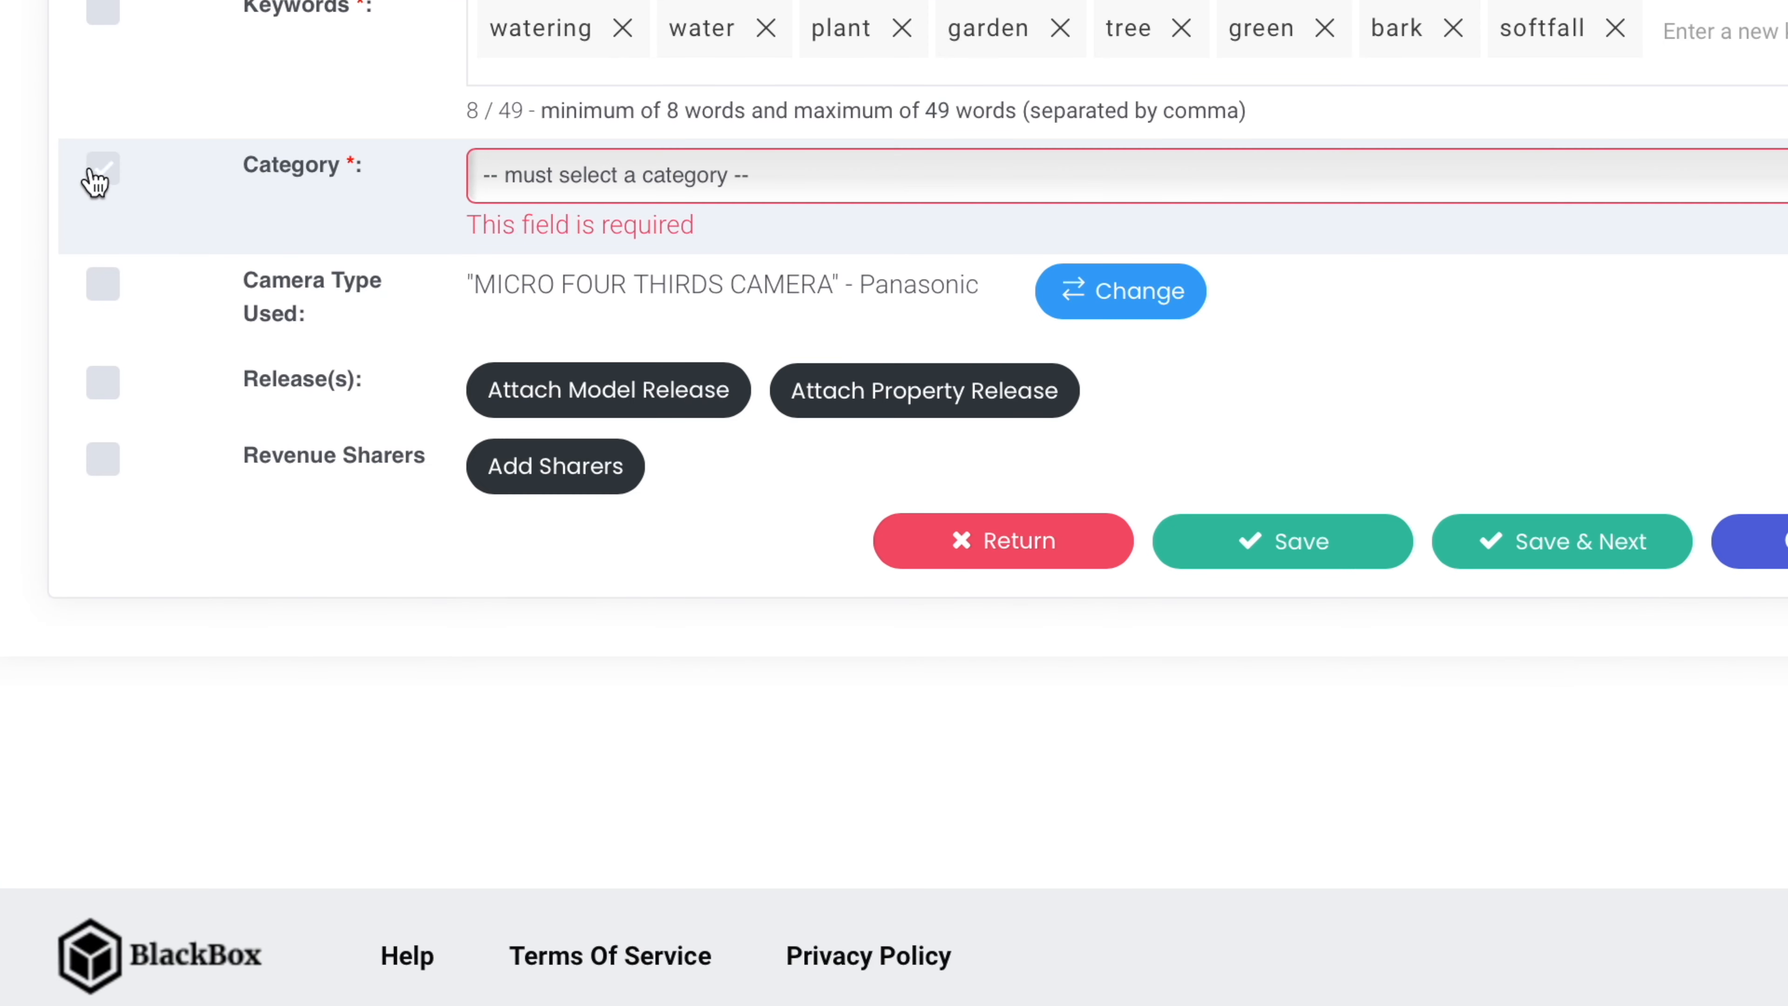
click(67, 489)
click(412, 499)
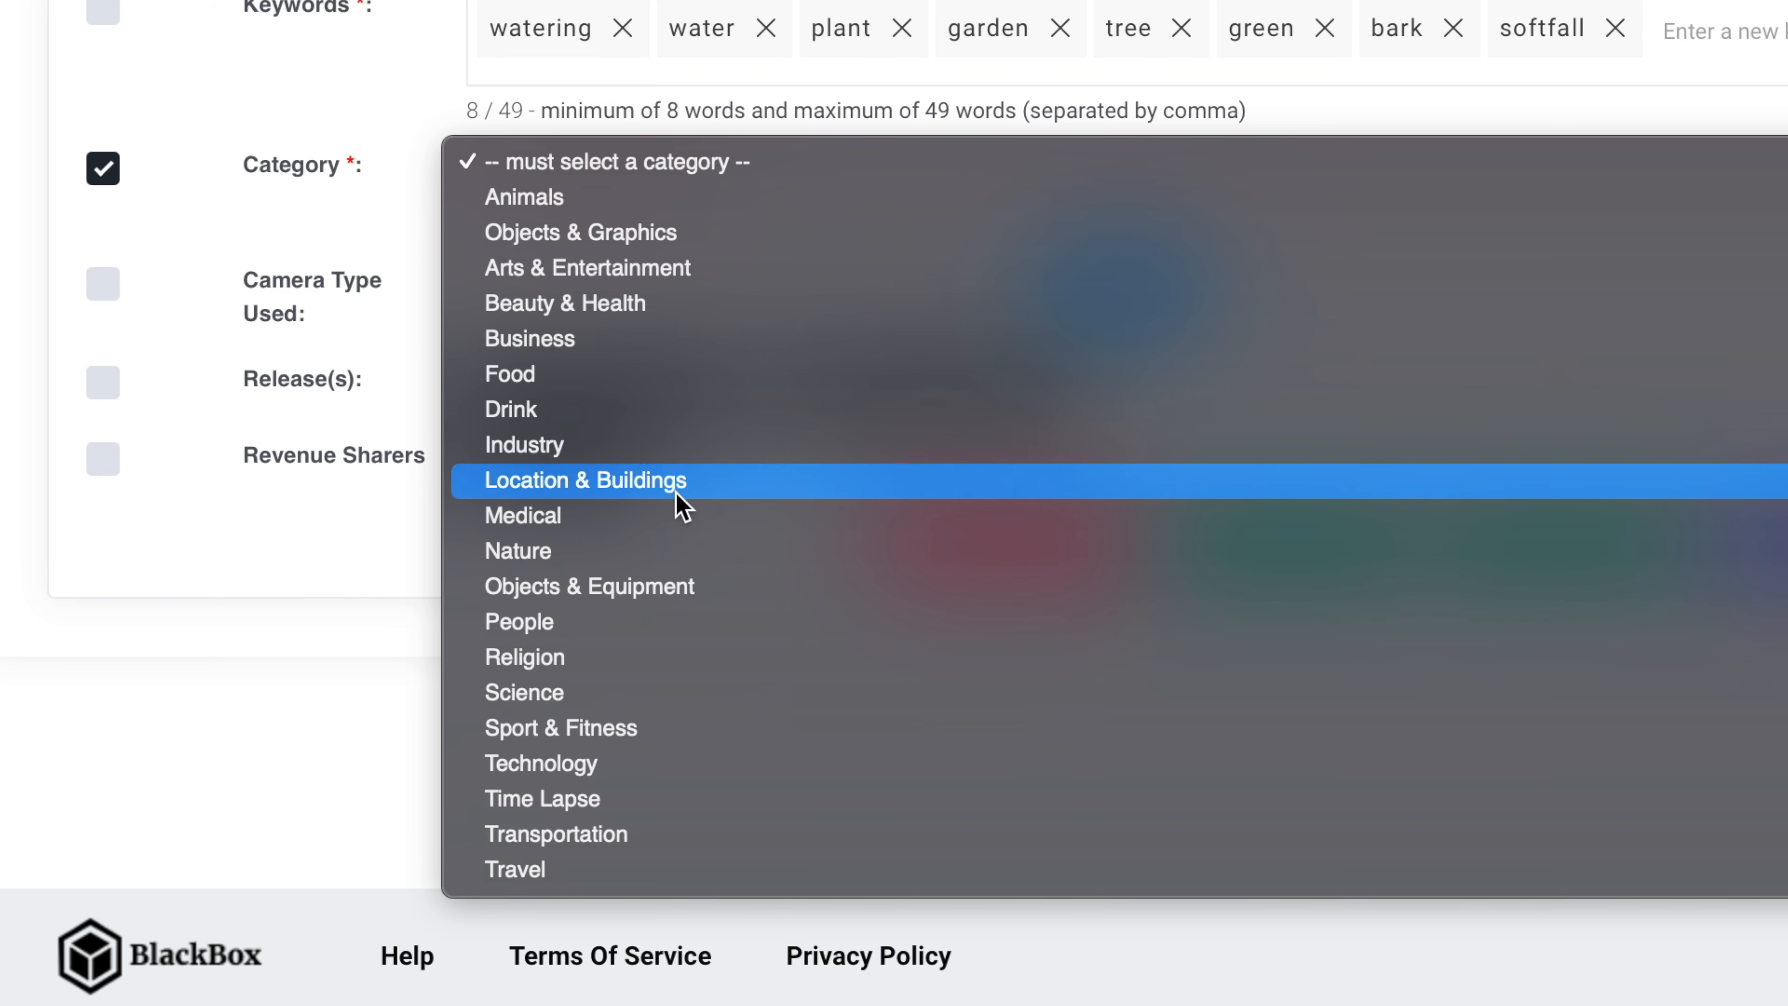
click(668, 549)
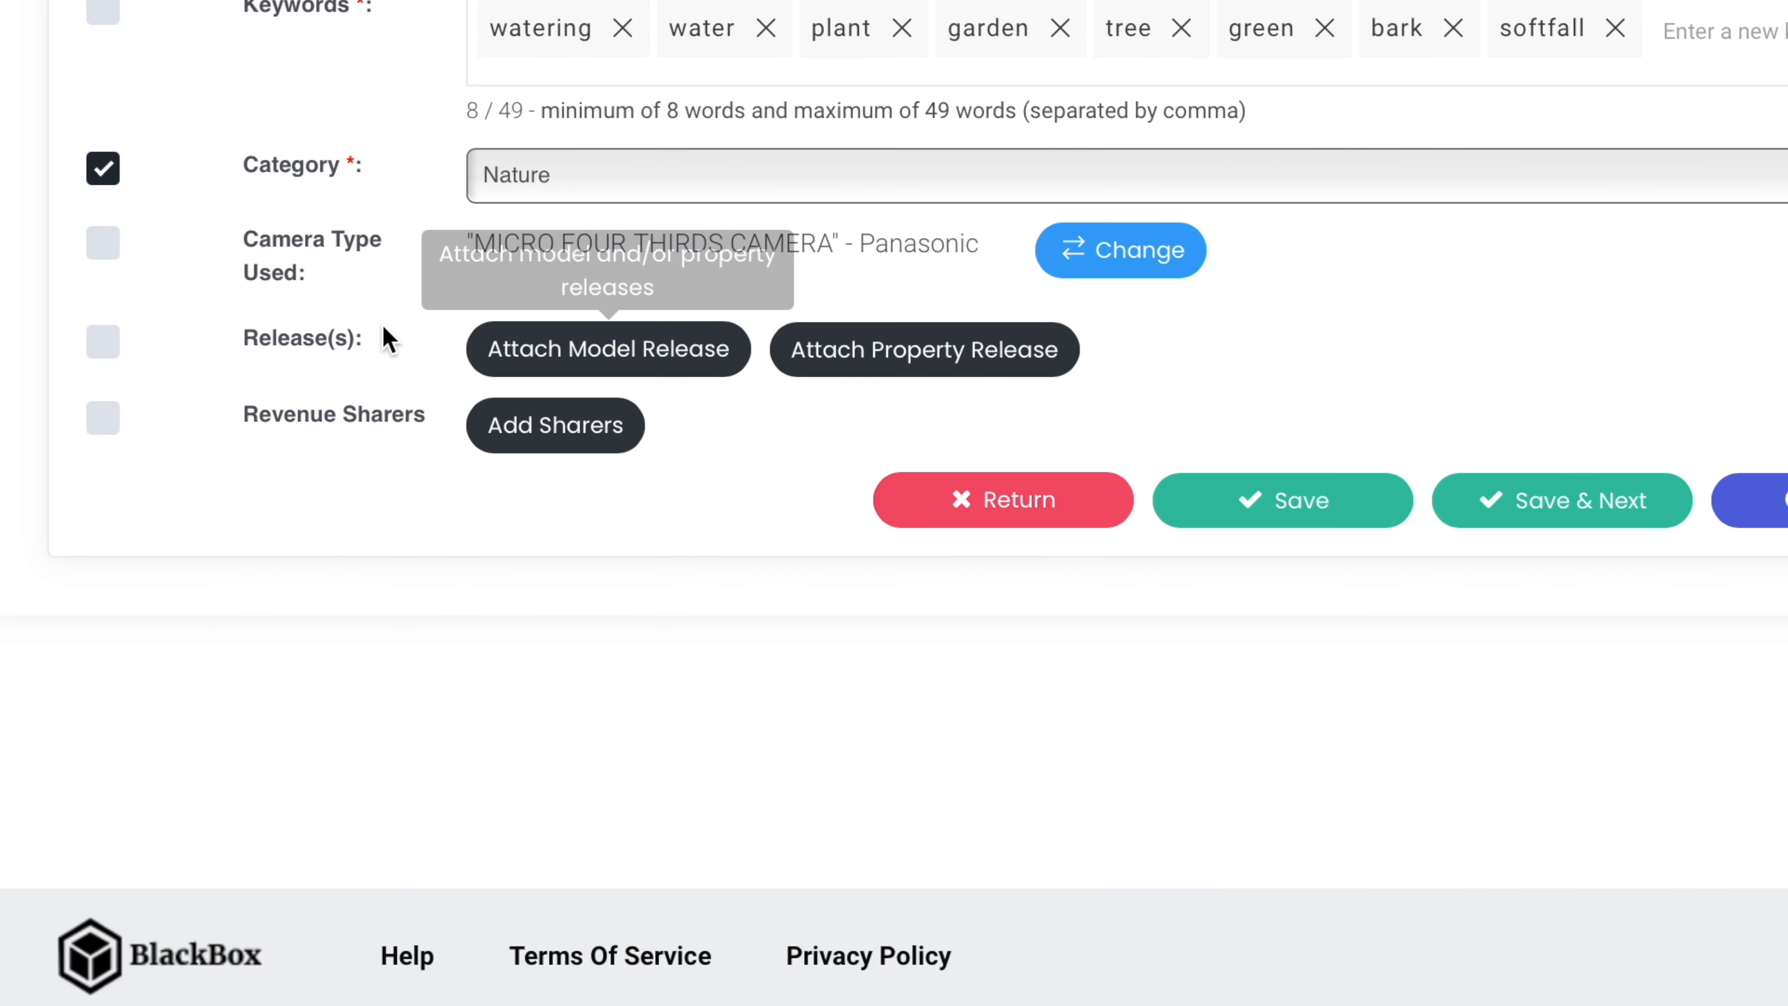
Step: Mark the camera type to apply to the whole batch and change it to the Apple phone
click(100, 261)
click(103, 257)
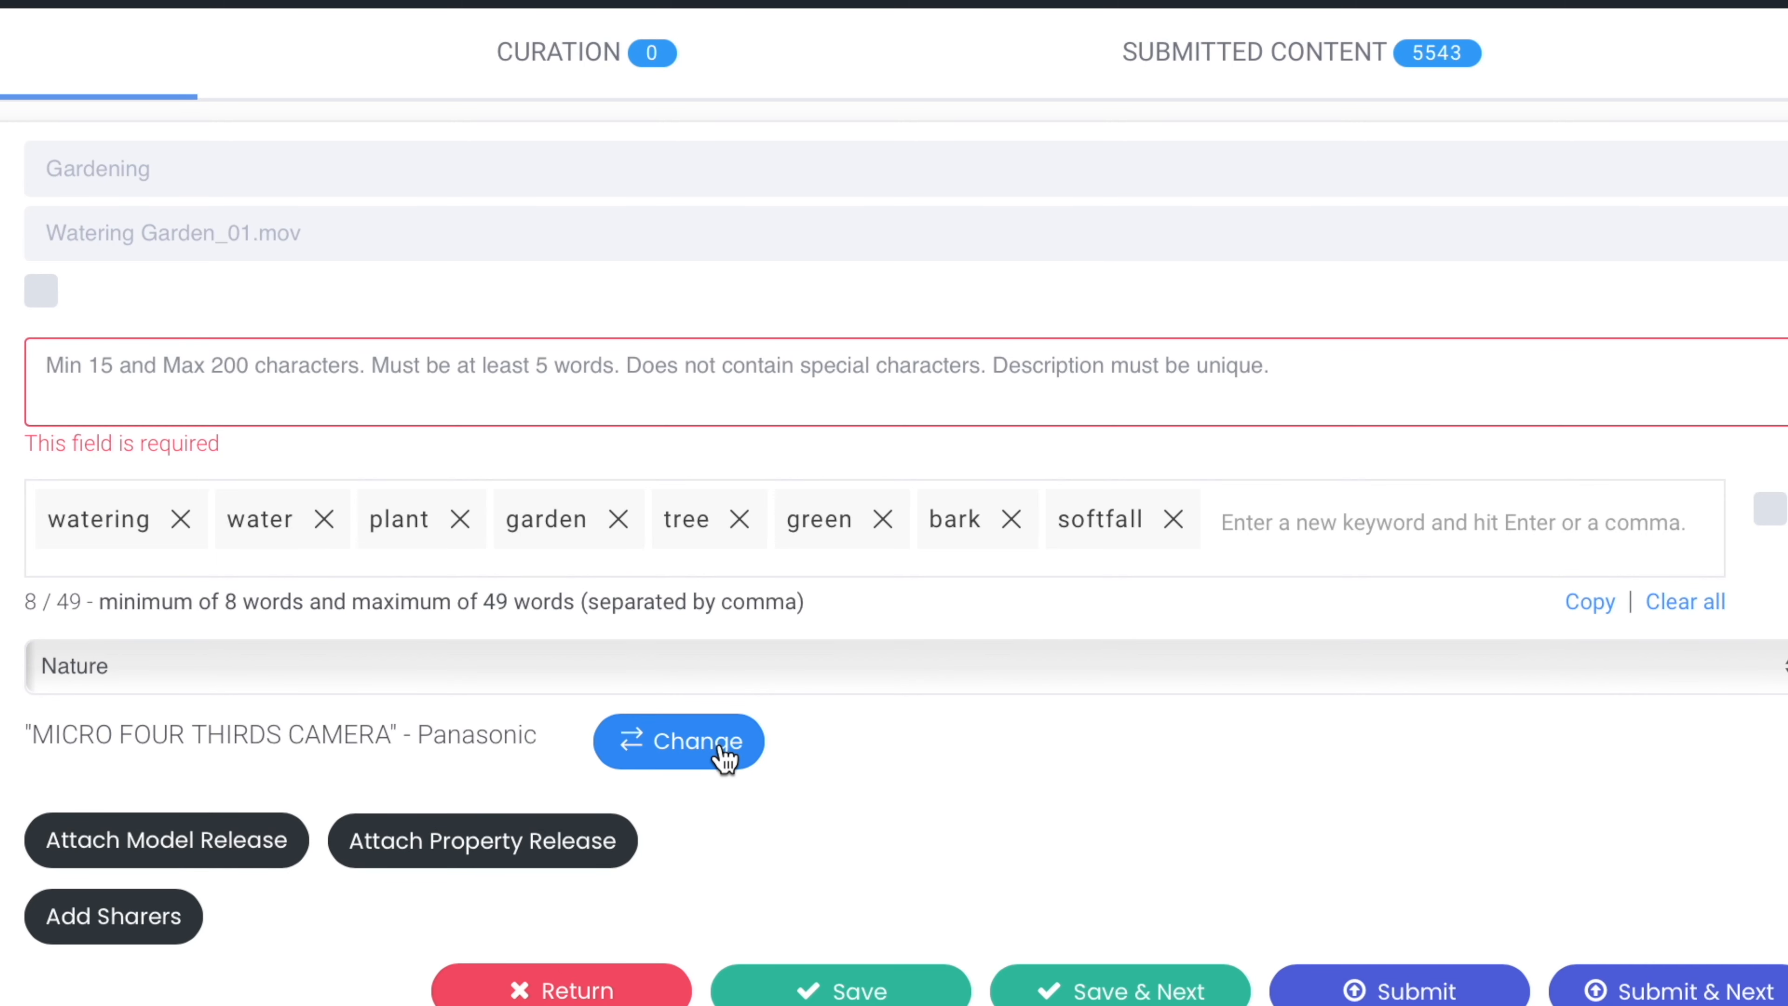
click(722, 752)
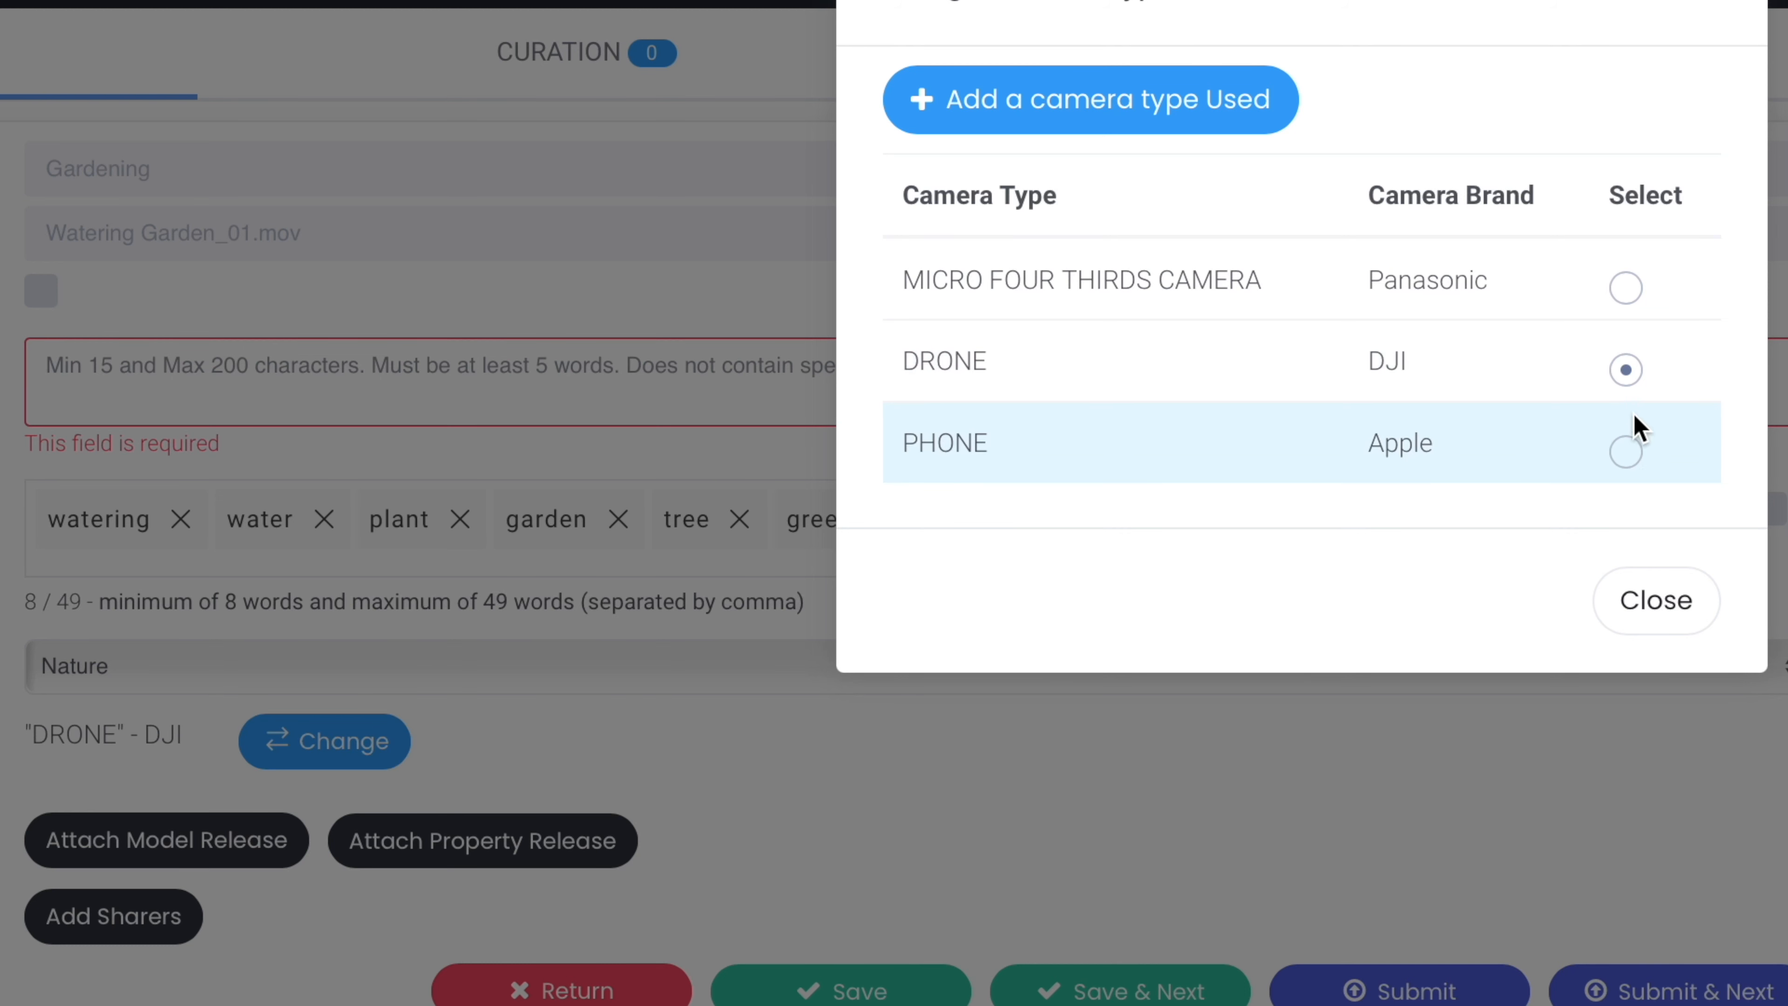
click(1626, 451)
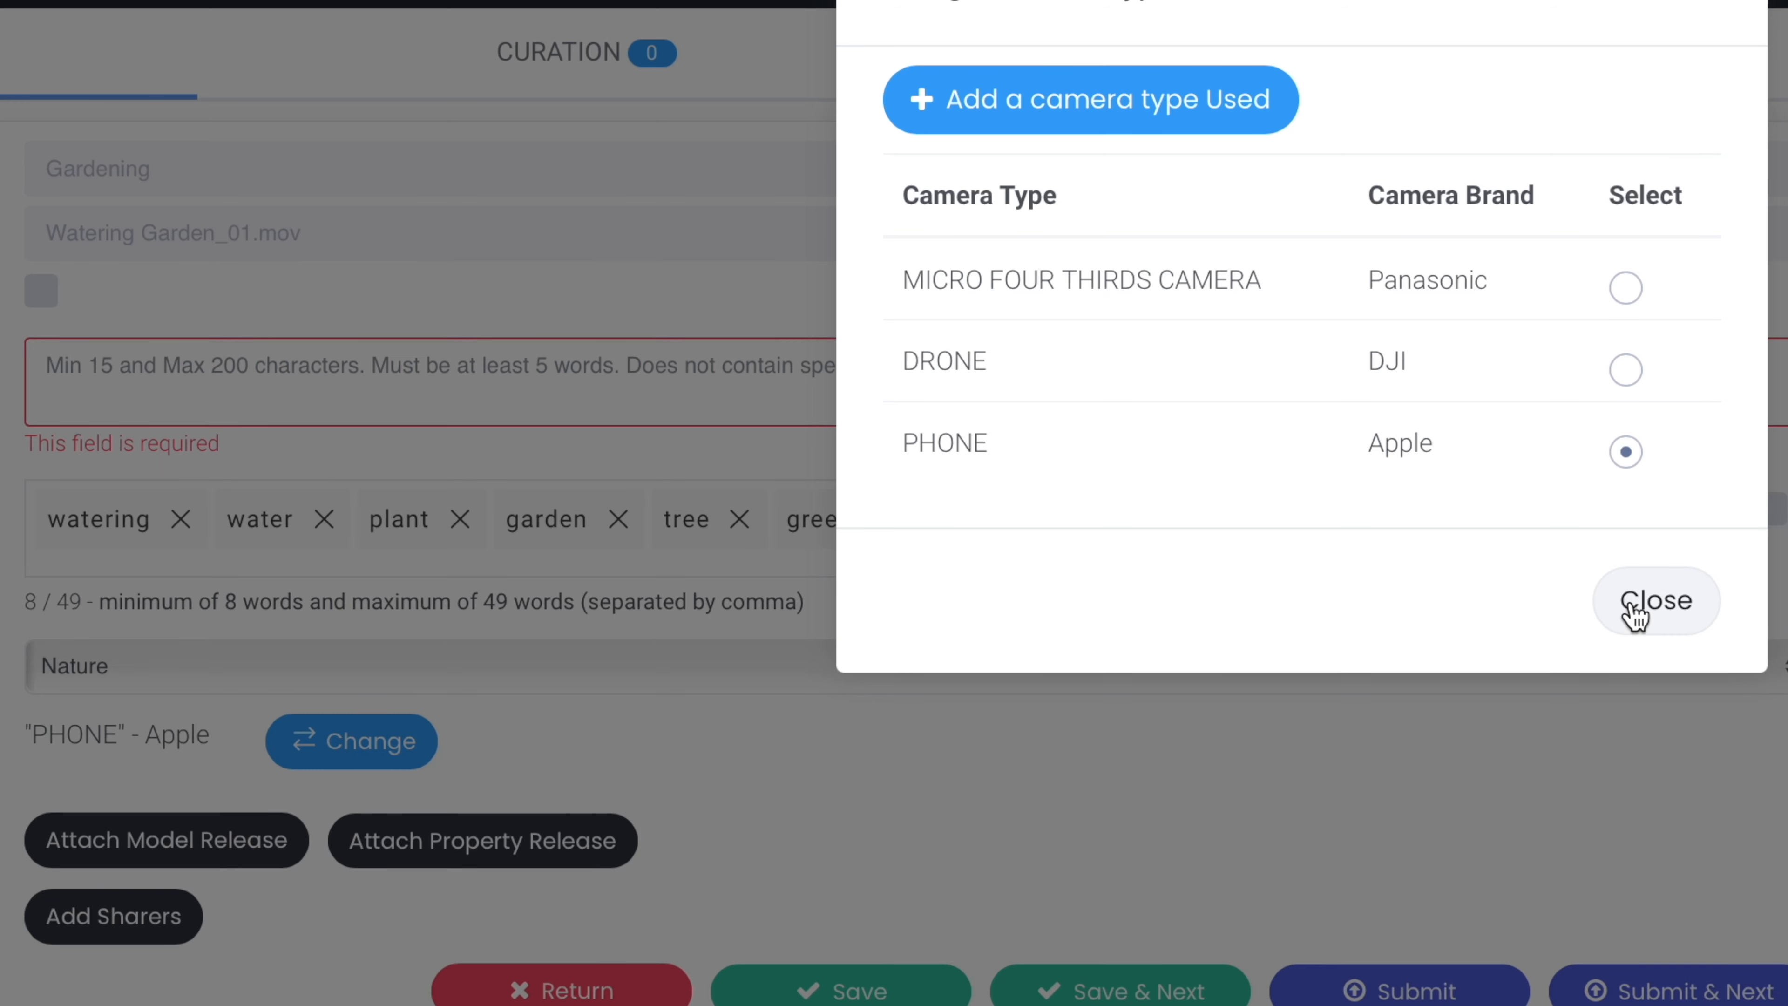
click(1670, 617)
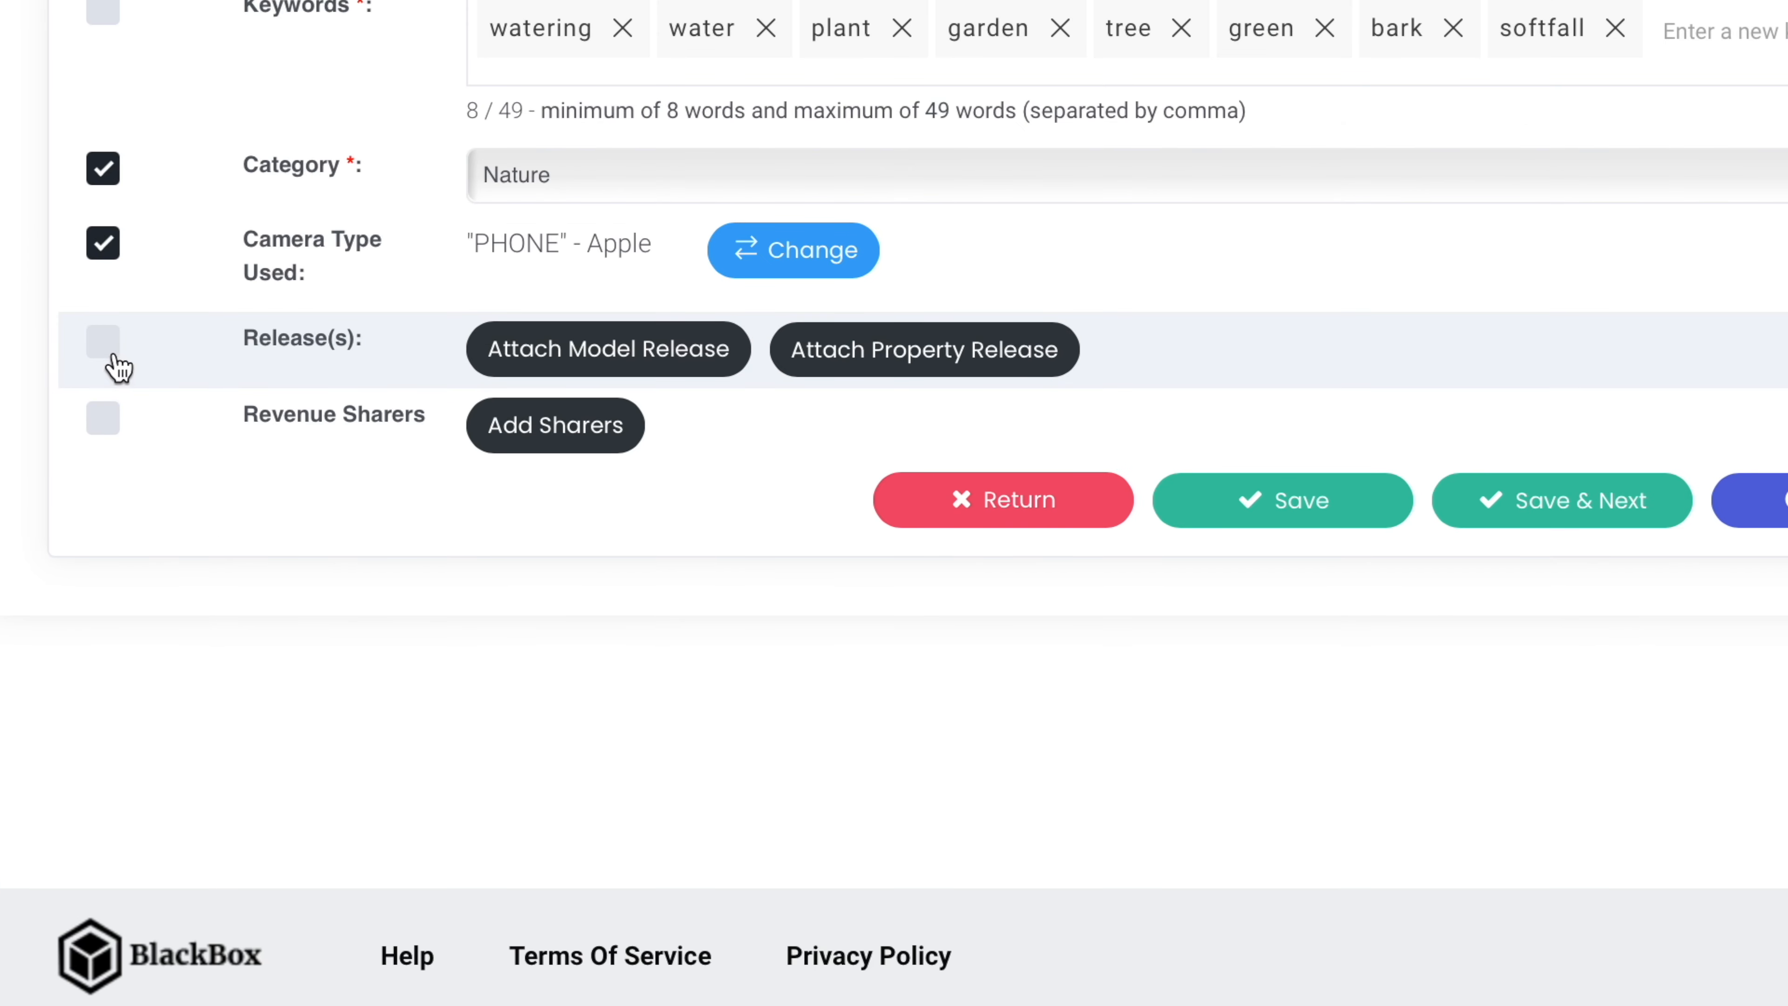
Step: Mark the releases to apply to the whole batch and attach the property release ER20210624-New Tree-00097.jpg
click(114, 356)
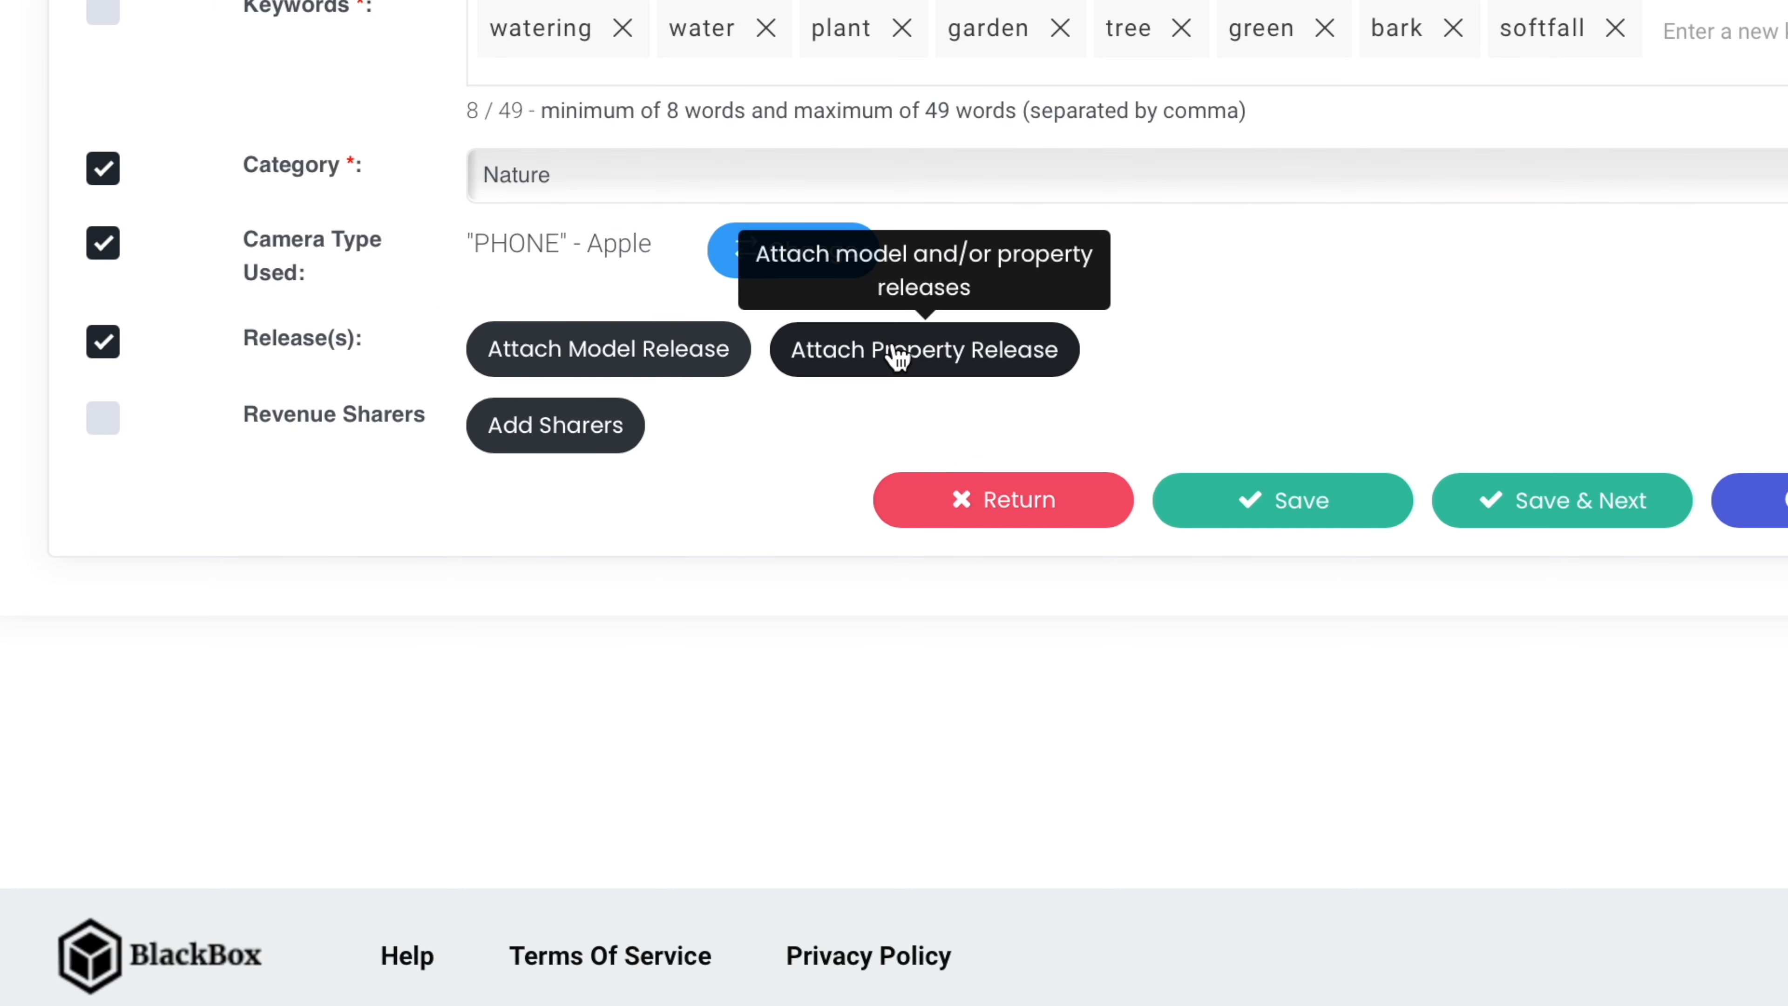
click(936, 365)
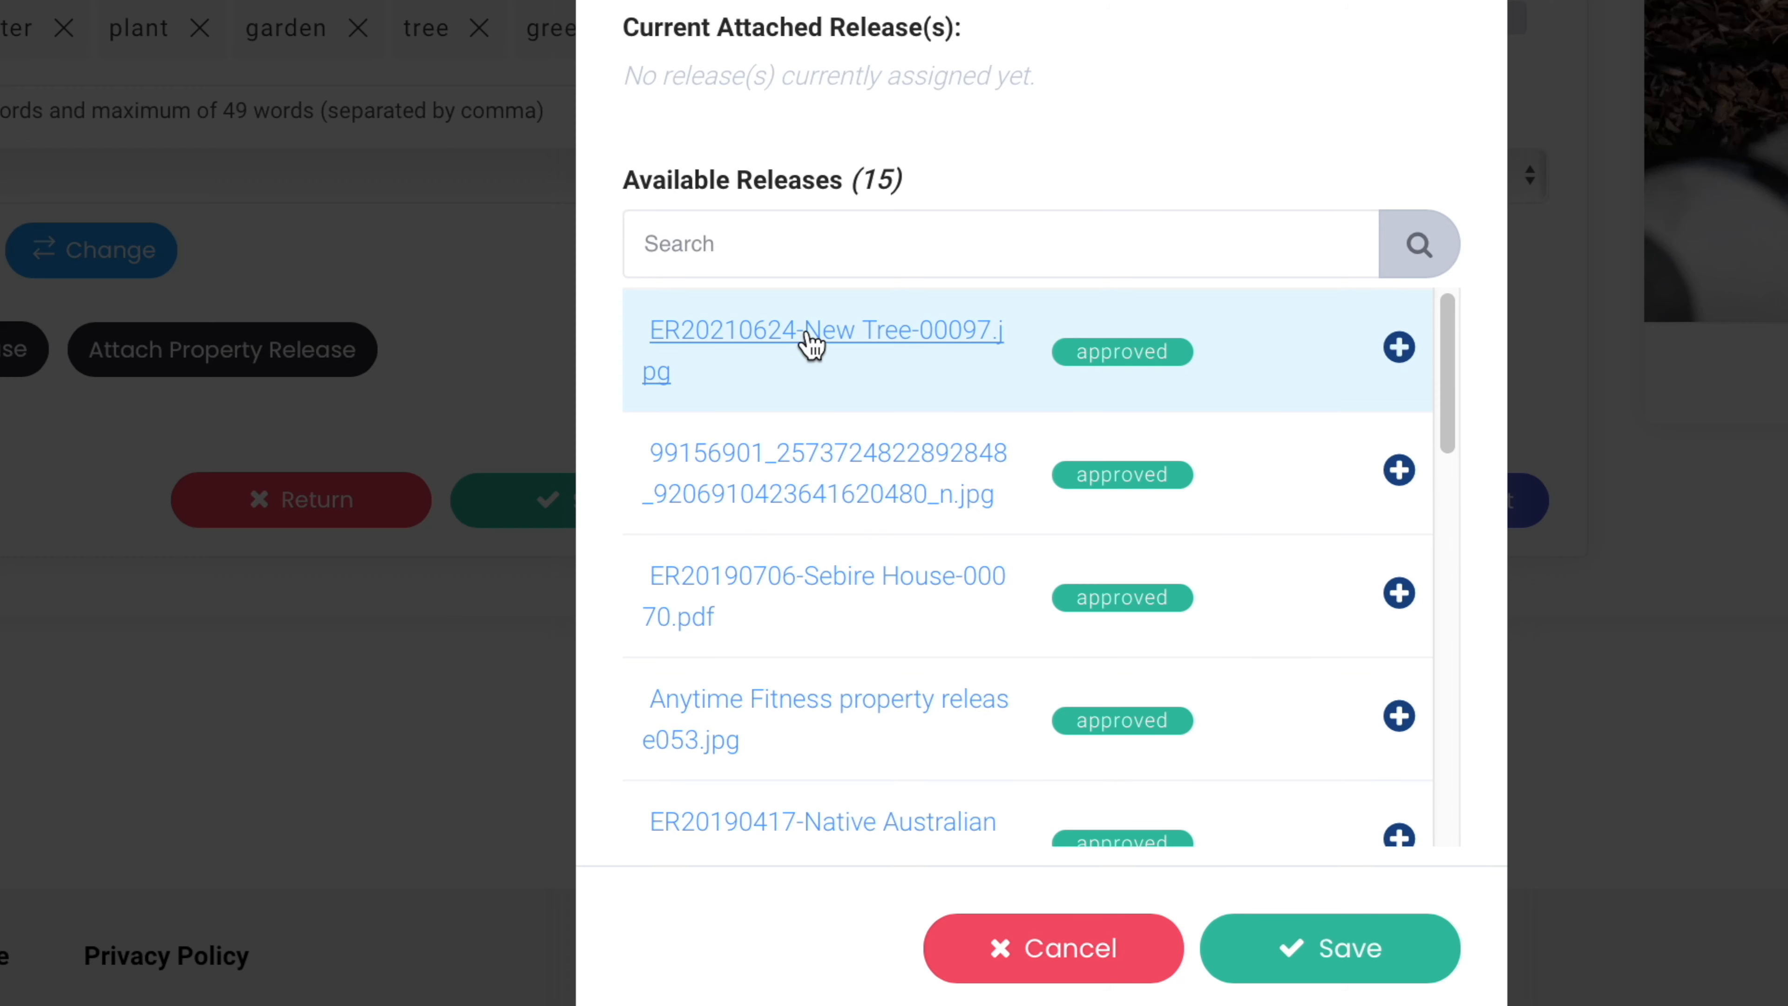
click(819, 340)
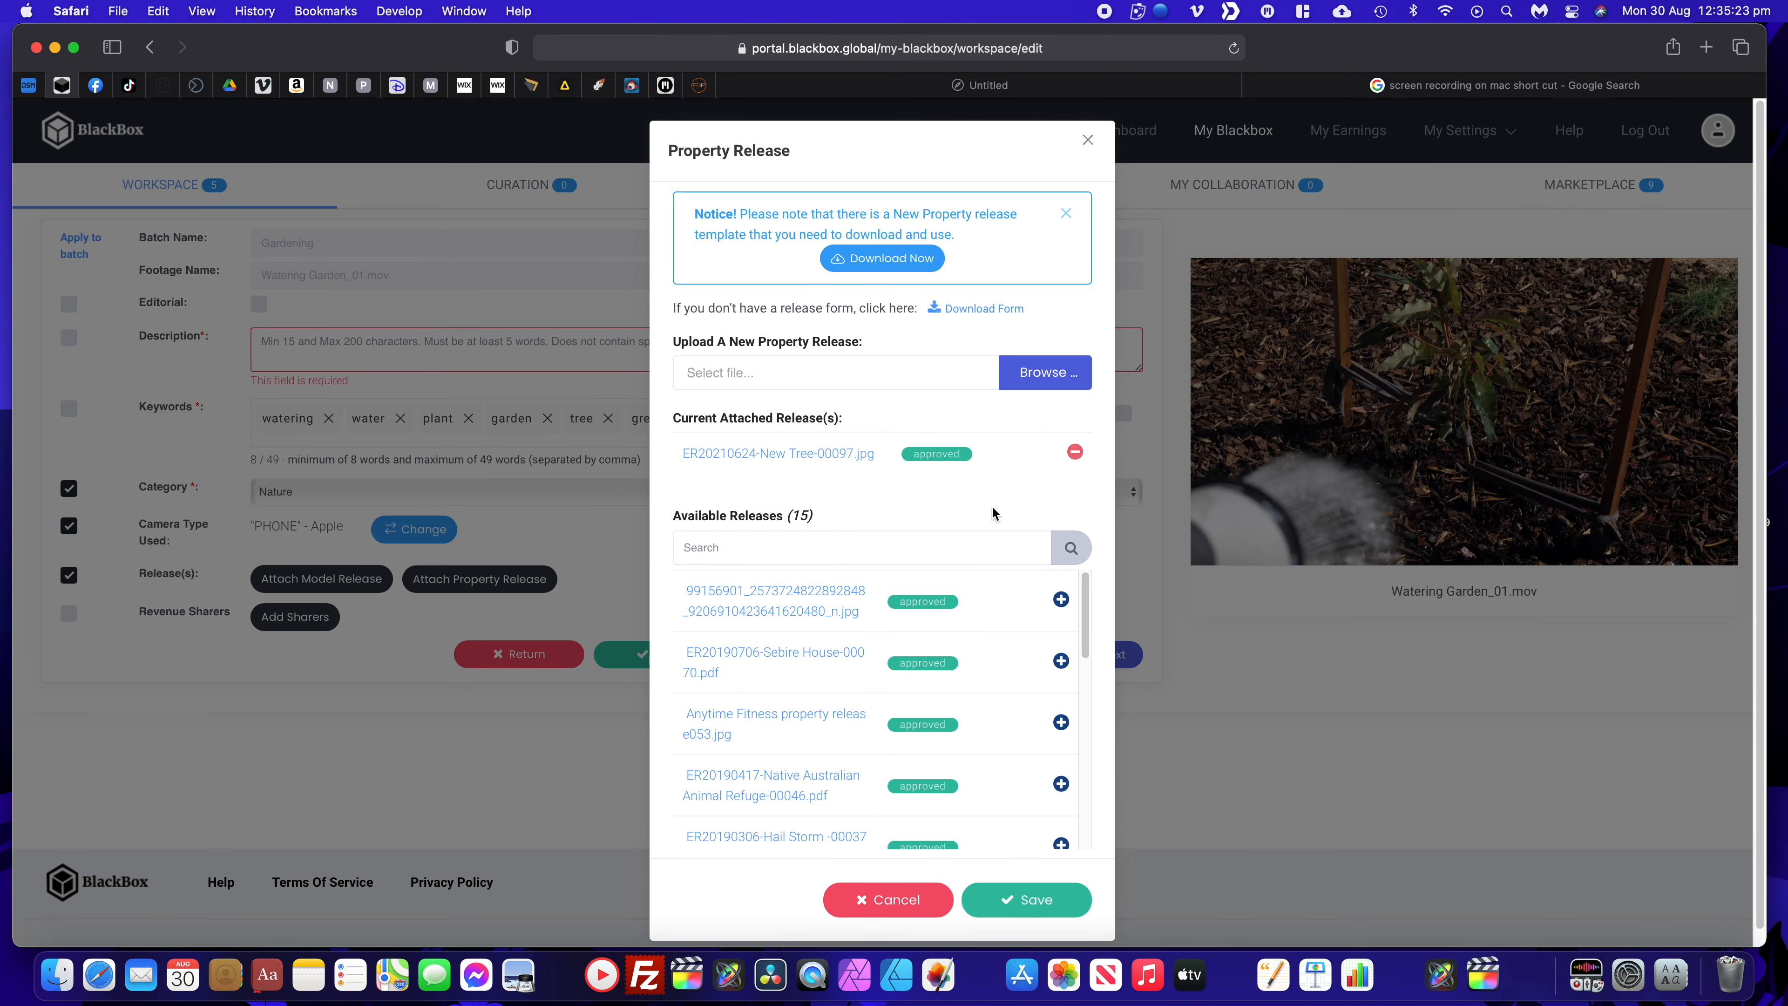
click(1032, 910)
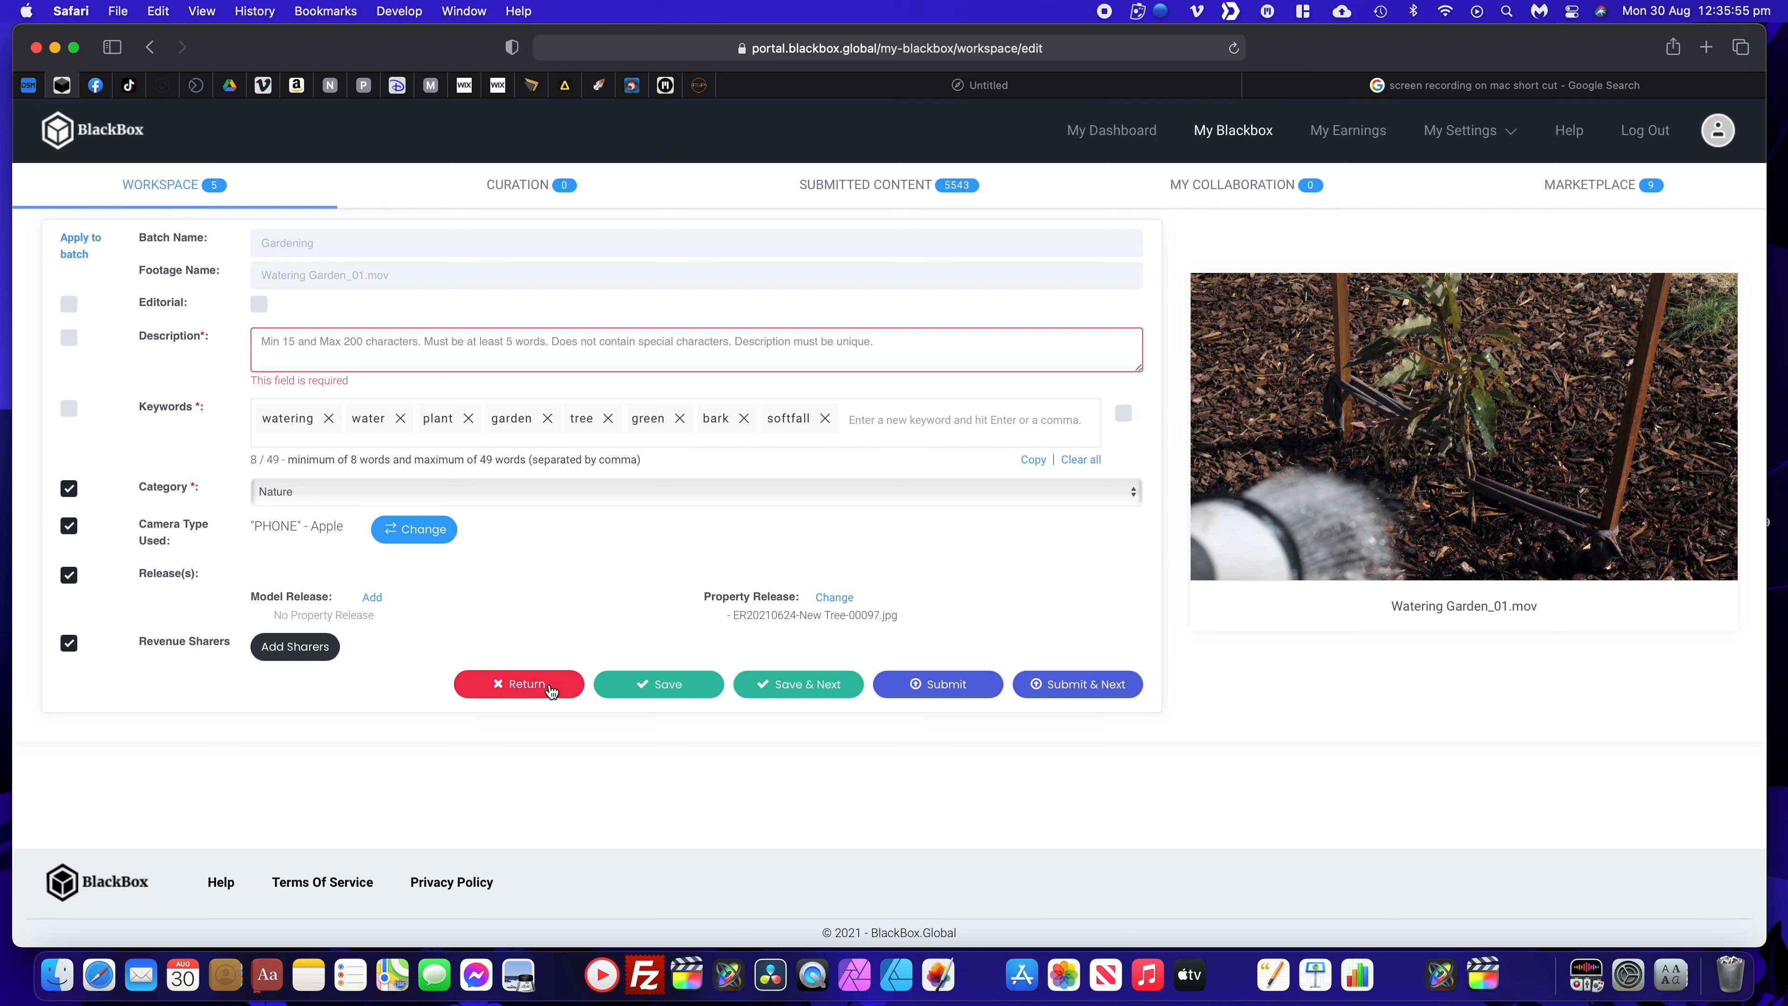
Step: Save the category, camera type, releases and revenue sharers to every clip in the Gardening batch, and return to the workspace list
click(598, 686)
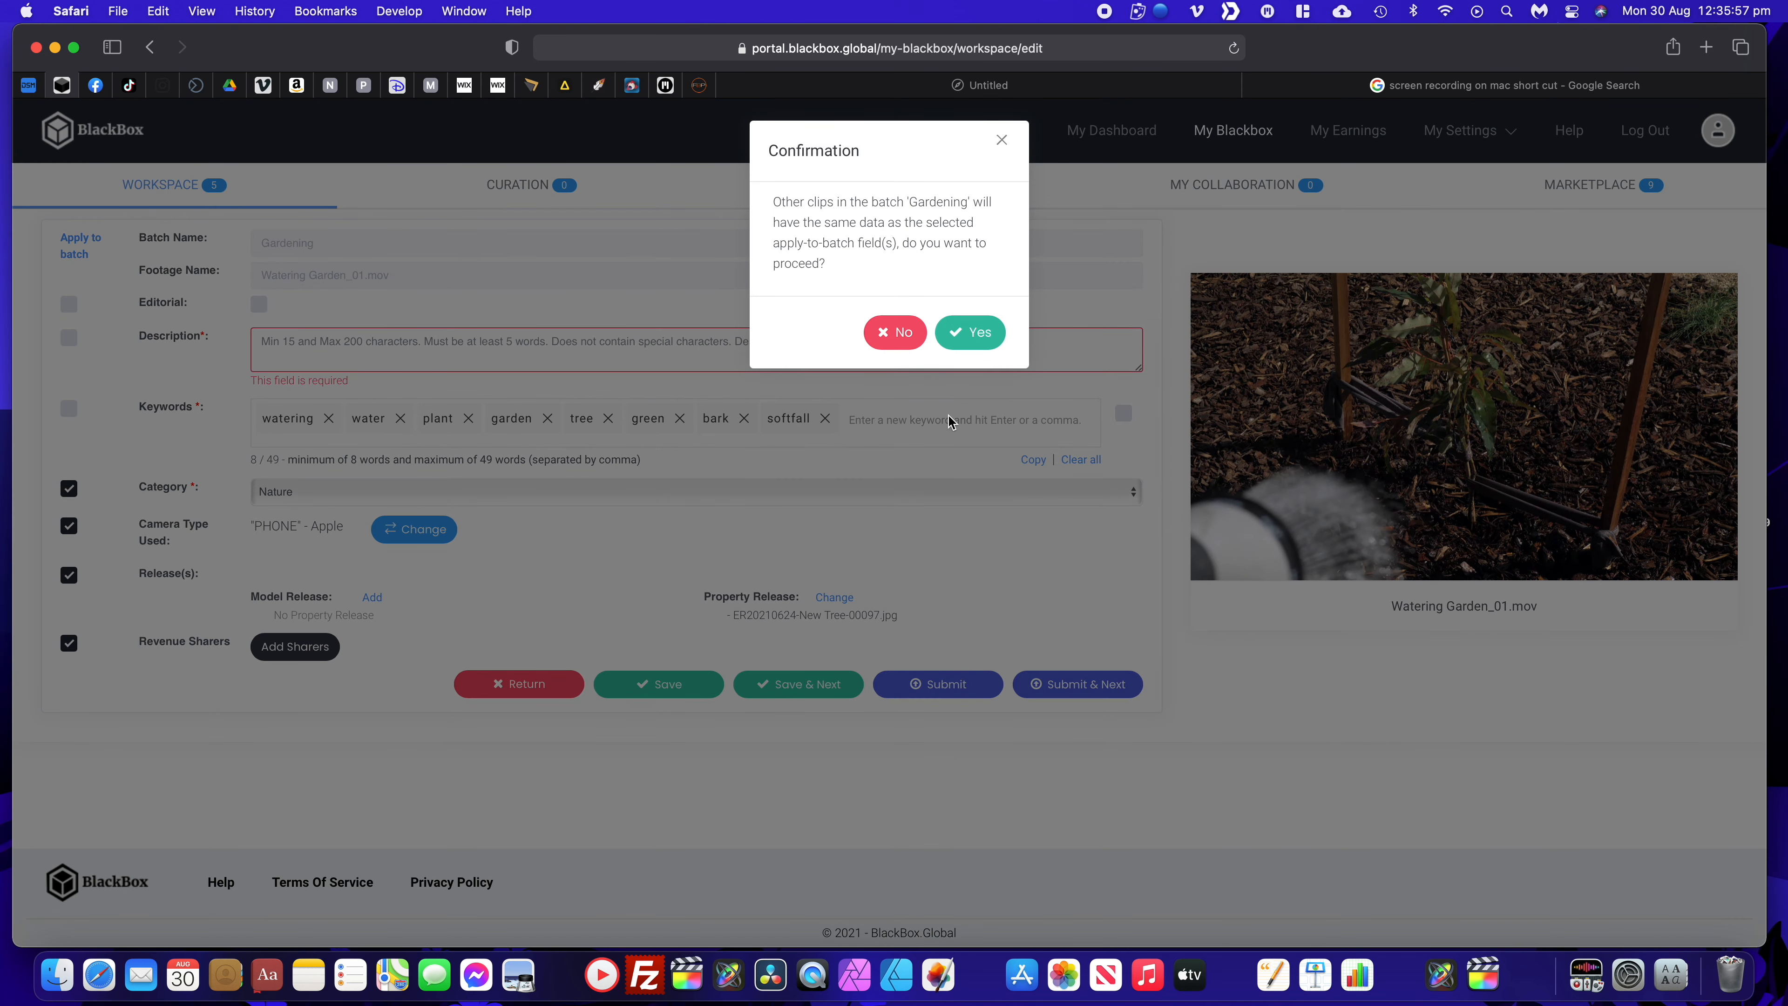
click(963, 337)
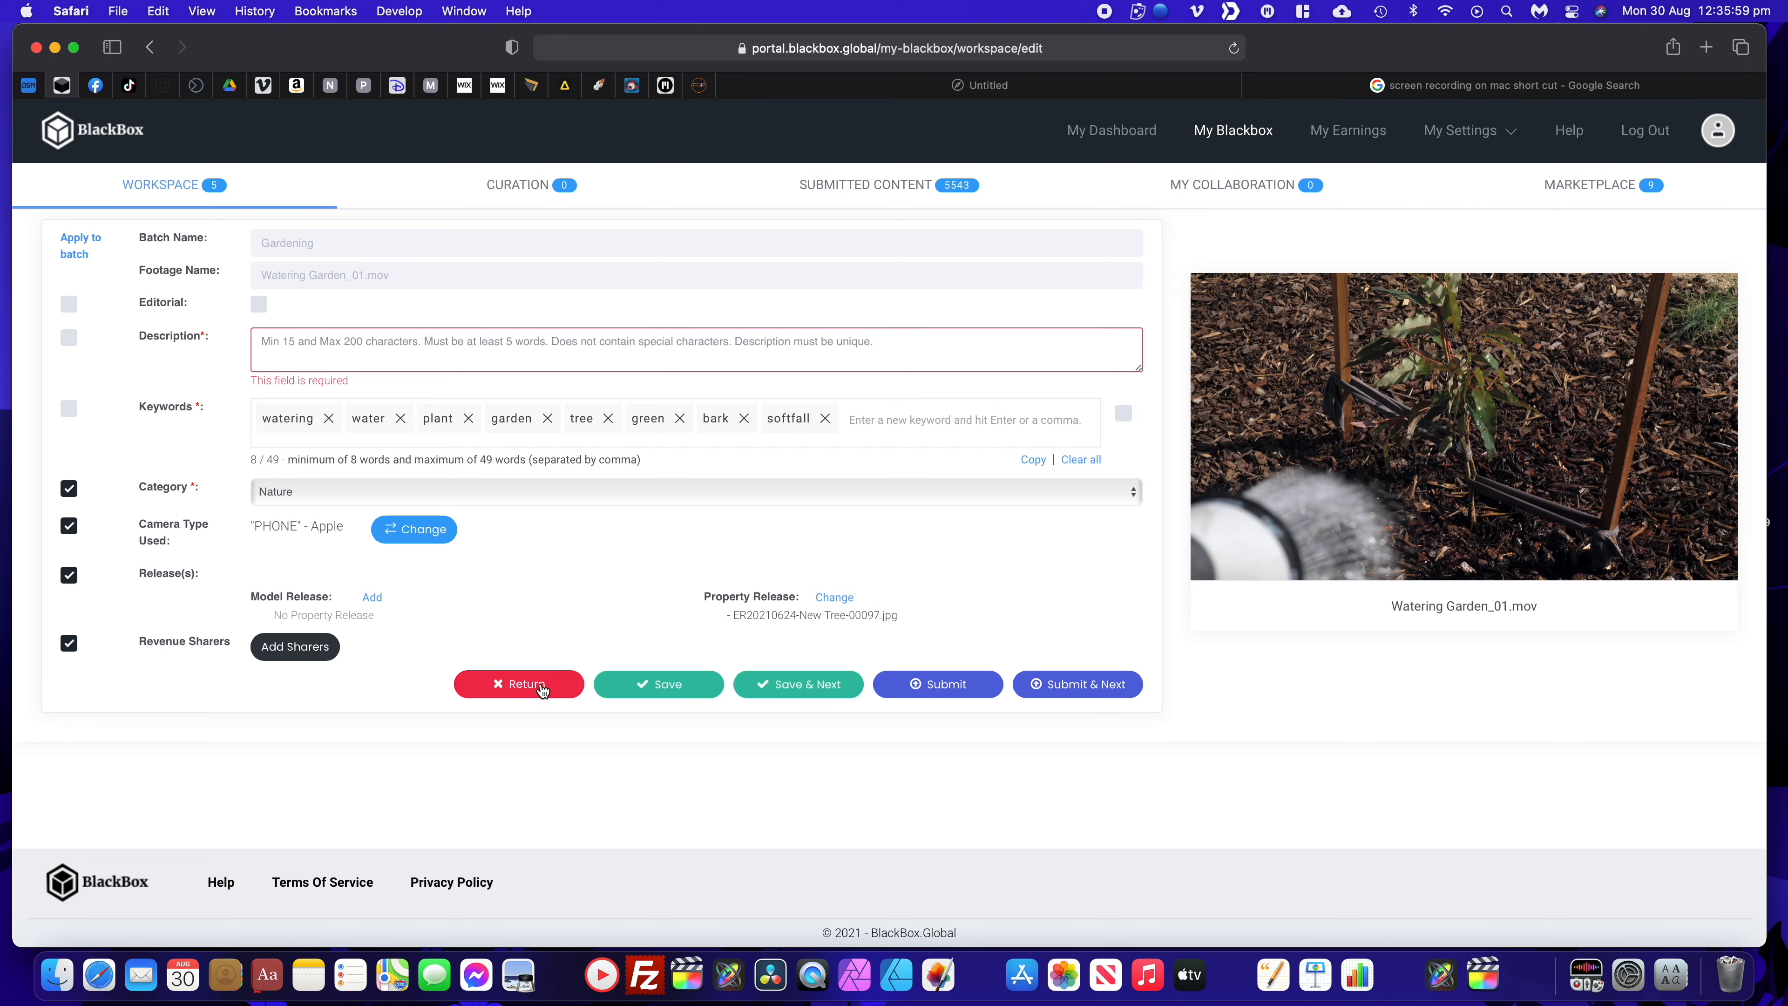
click(543, 686)
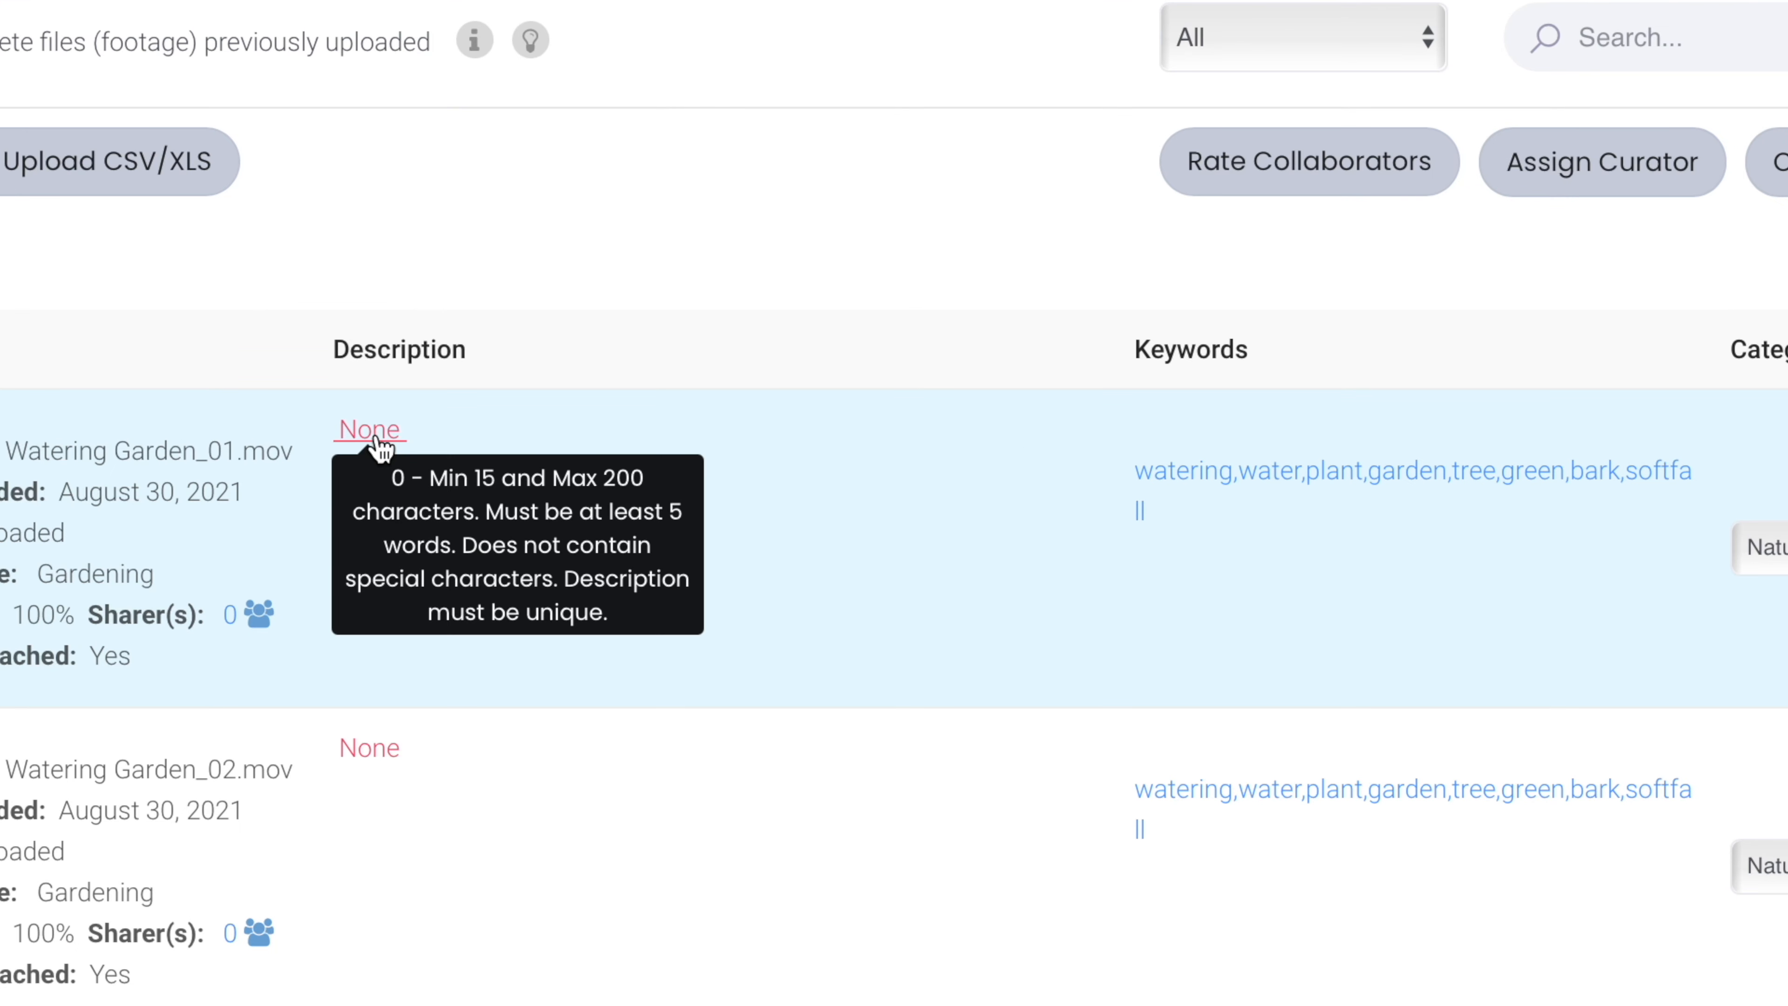
Step: Enter the description "POV shot of Gardener Watering Plant" for Watering Garden_01.mov directly in the workspace list
click(380, 446)
click(920, 501)
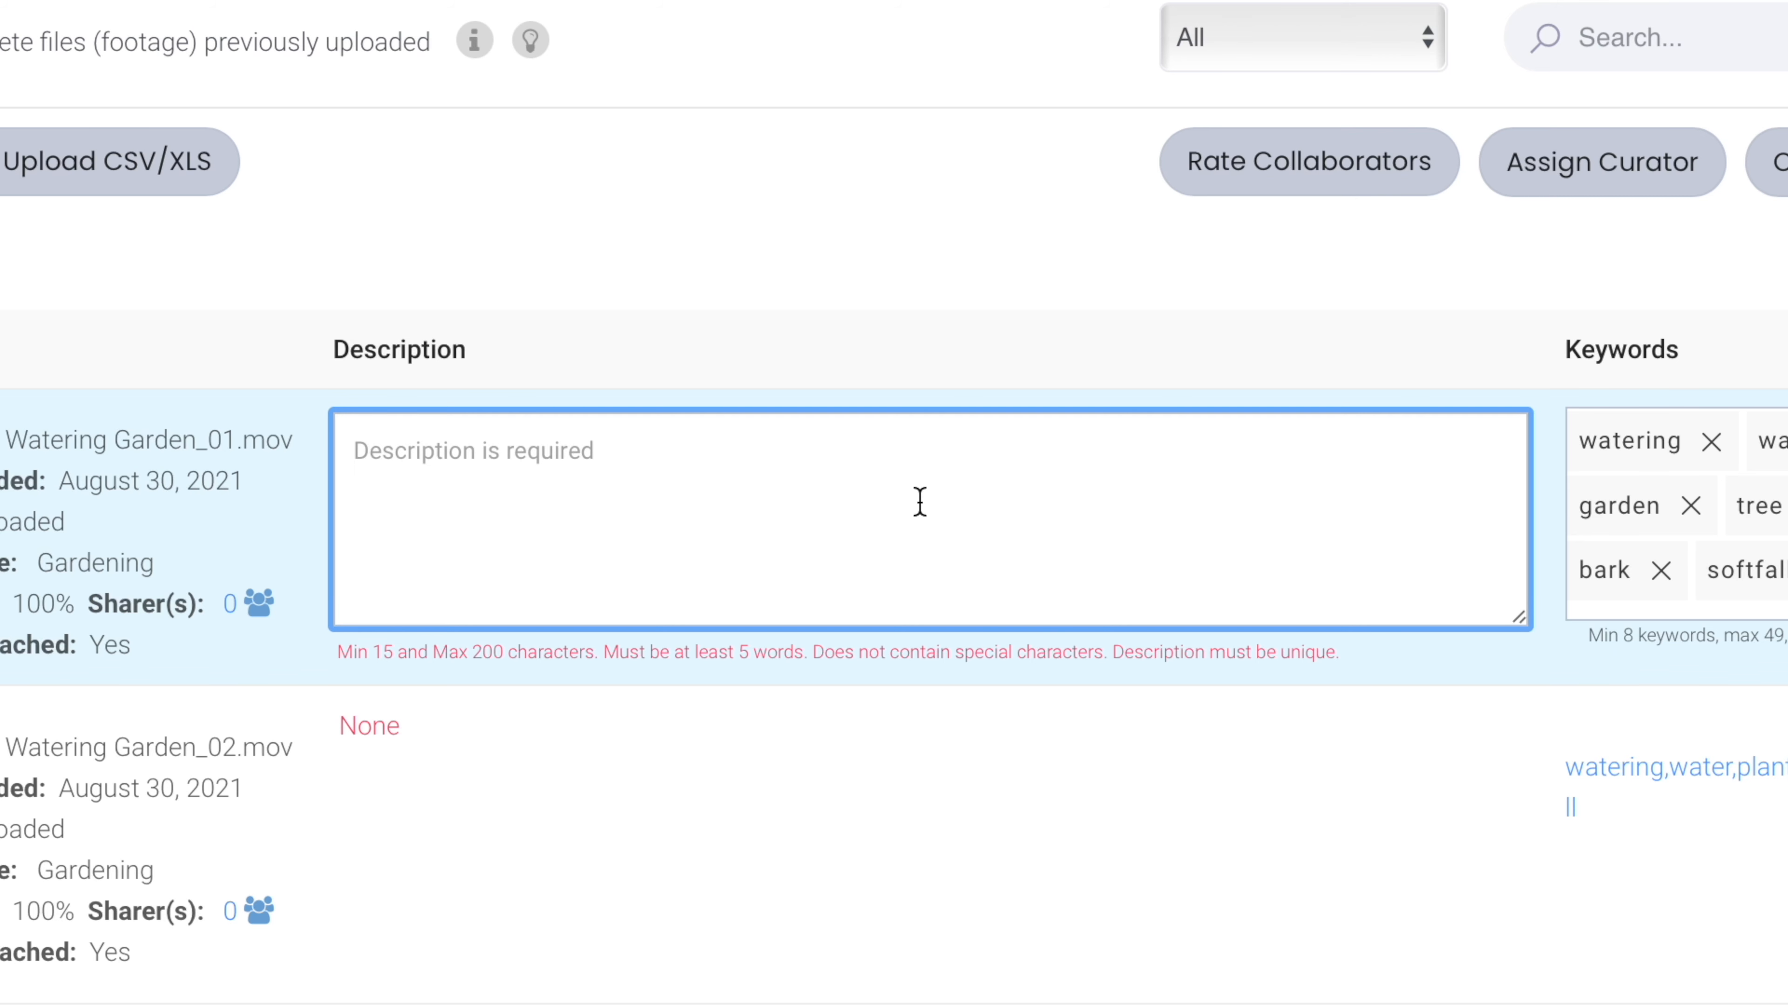
text(PA)
text(OV shot of )
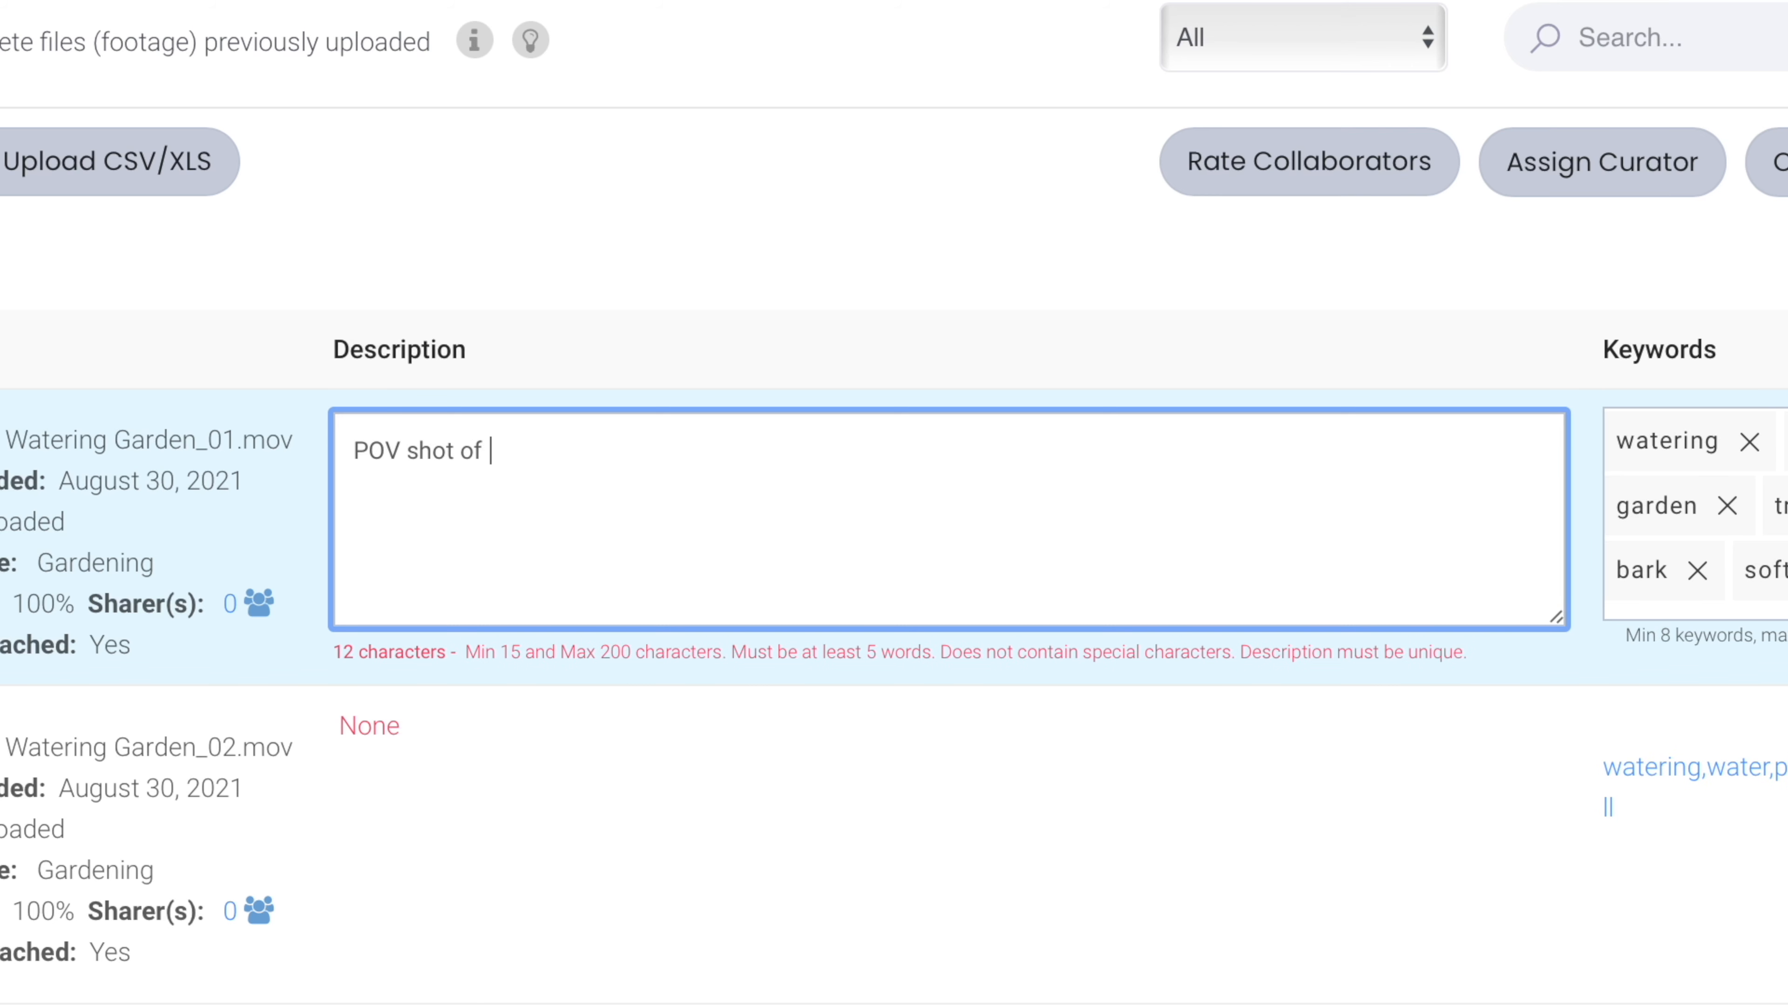
text(Ma)
key(BackSpace)
key(BackSpace)
key(BackSpace)
text(Gardener wa)
key(BackSpace)
key(BackSpace)
text(Wate)
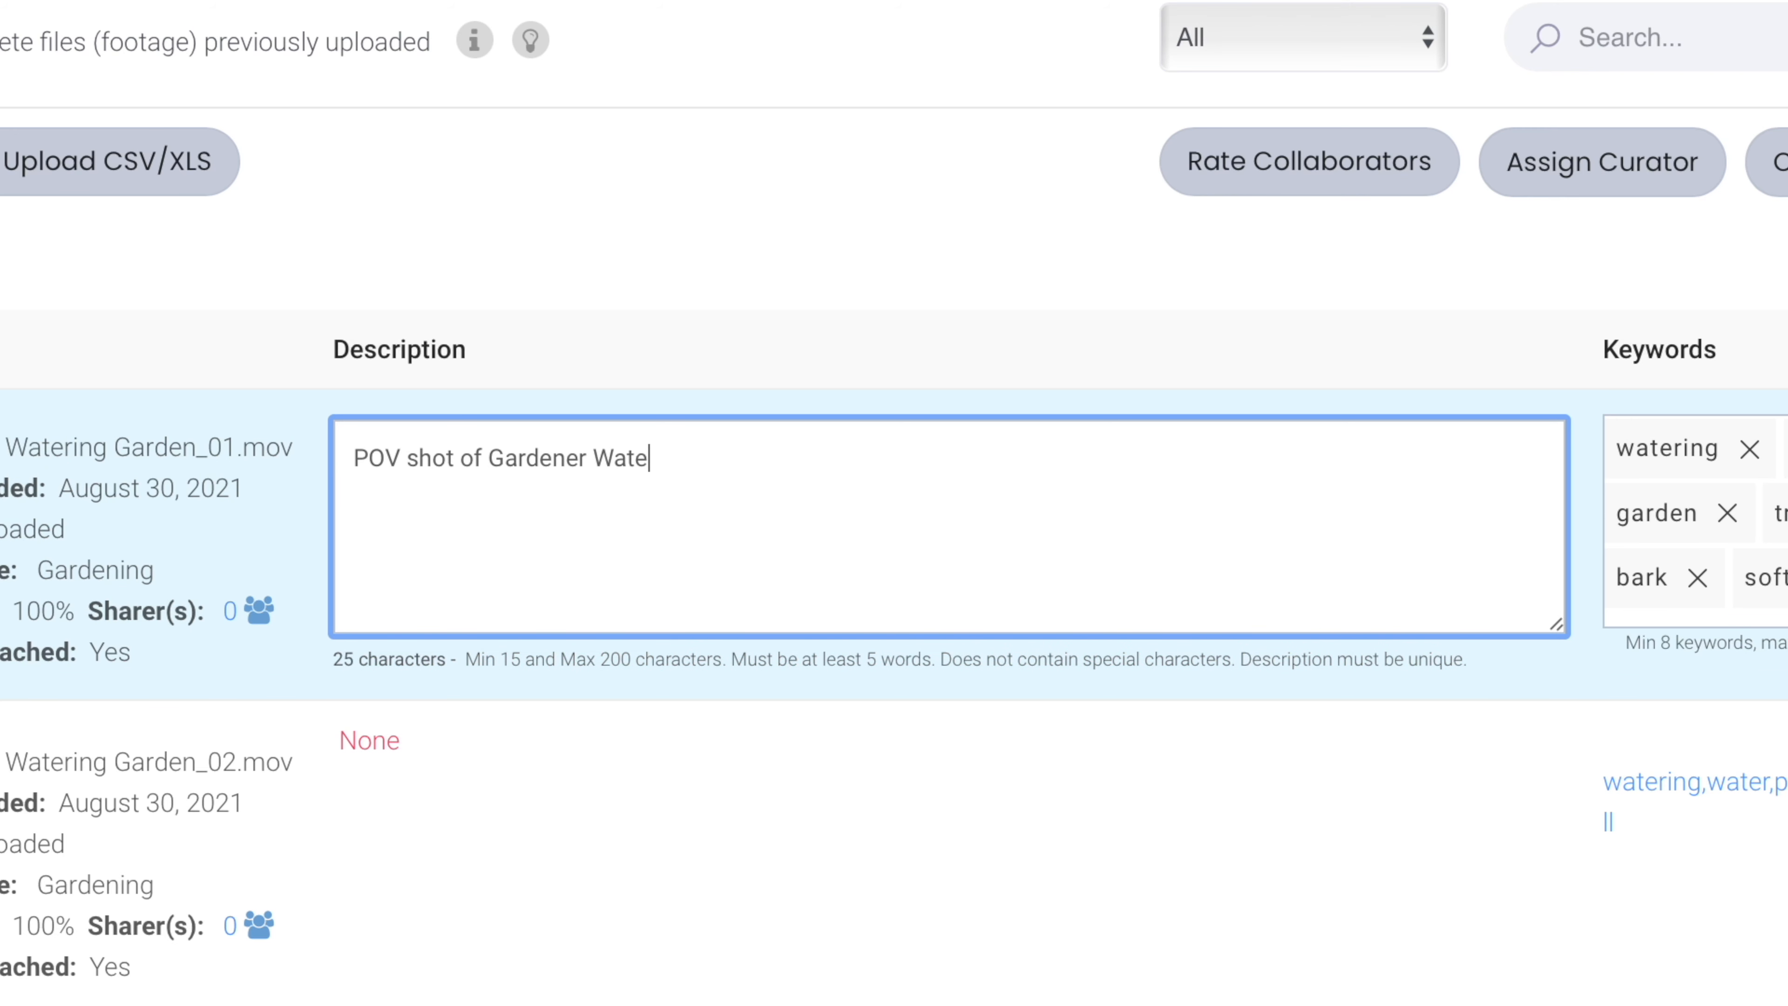
text(ring Palnt)
key(BackSpace)
key(BackSpace)
key(BackSpace)
key(BackSpace)
text(lant)
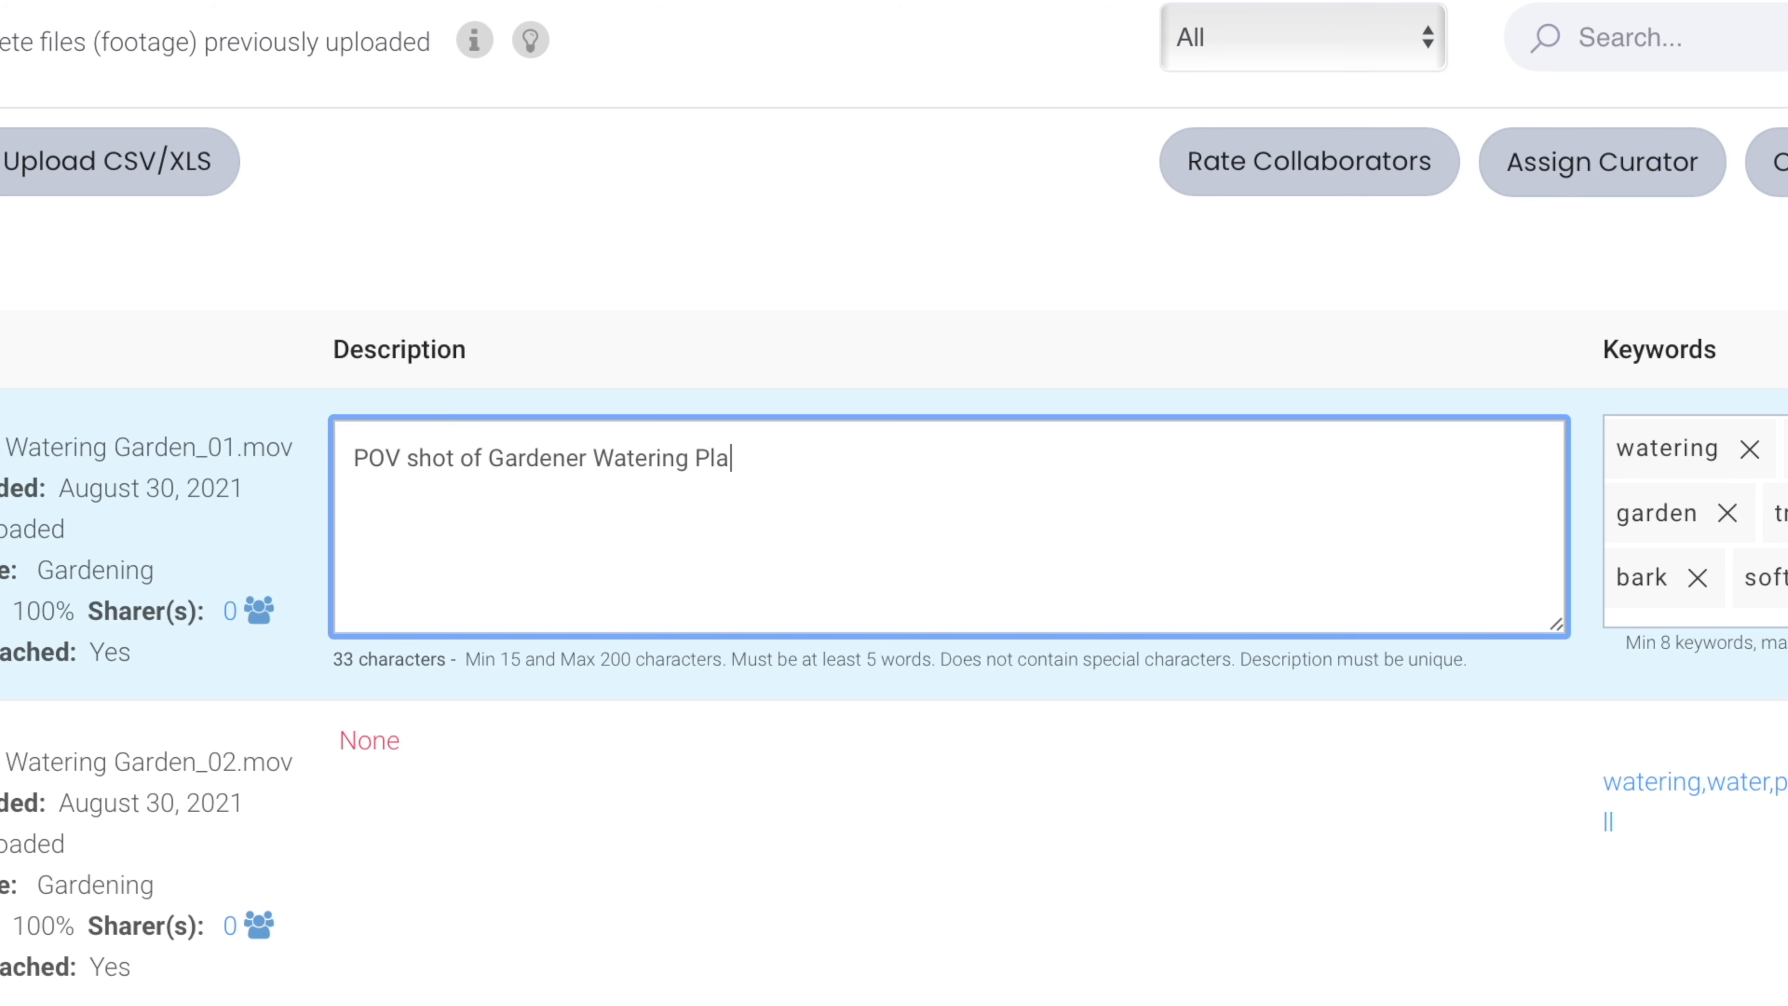